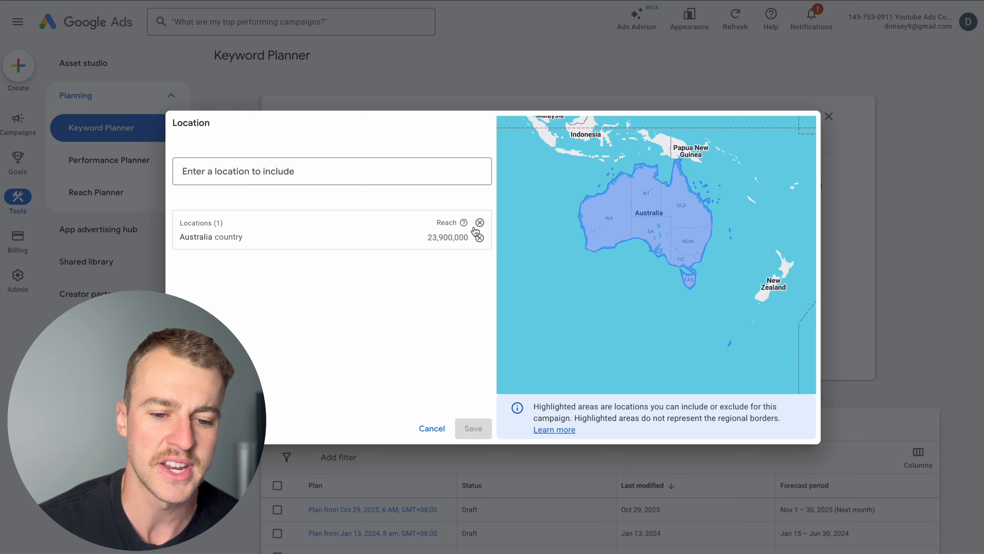
- Replace Australia with the city of Melbourne, Victoria, Australia as the keyword search location and save it
click(477, 235)
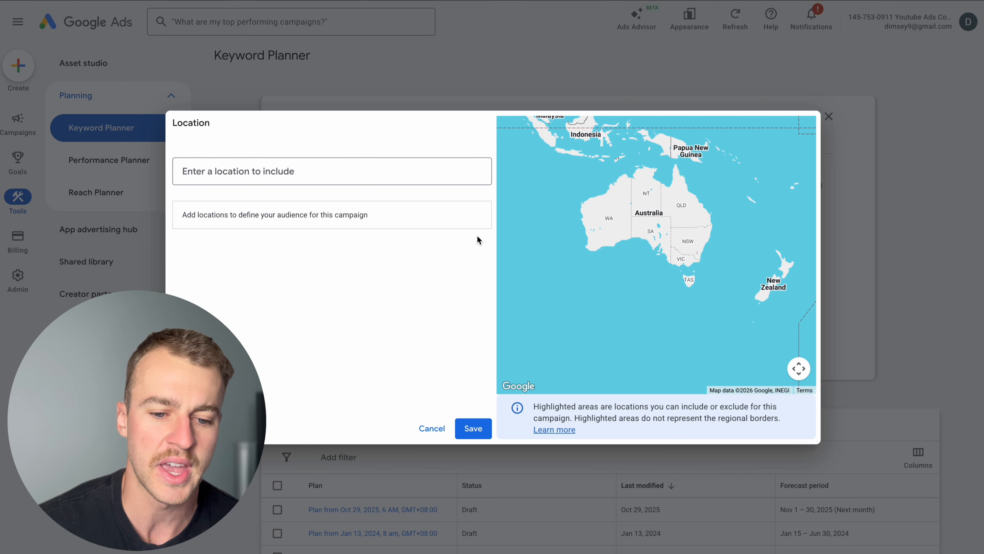
click(347, 182)
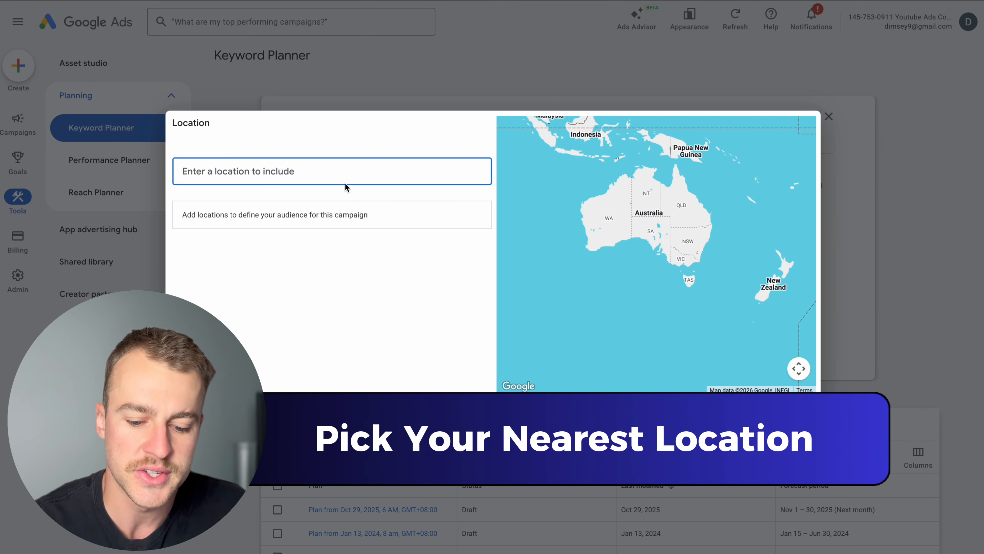
text(melbo)
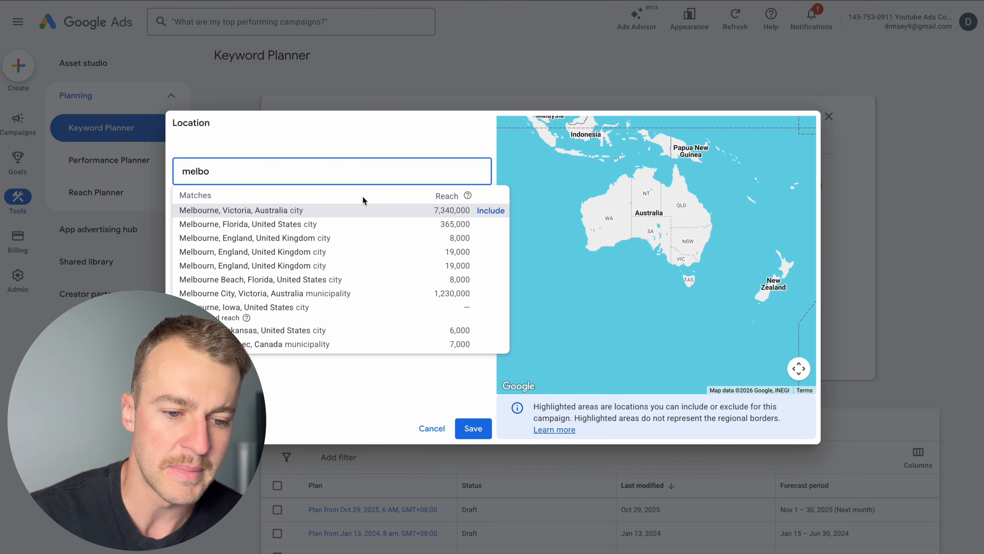
click(492, 211)
click(472, 428)
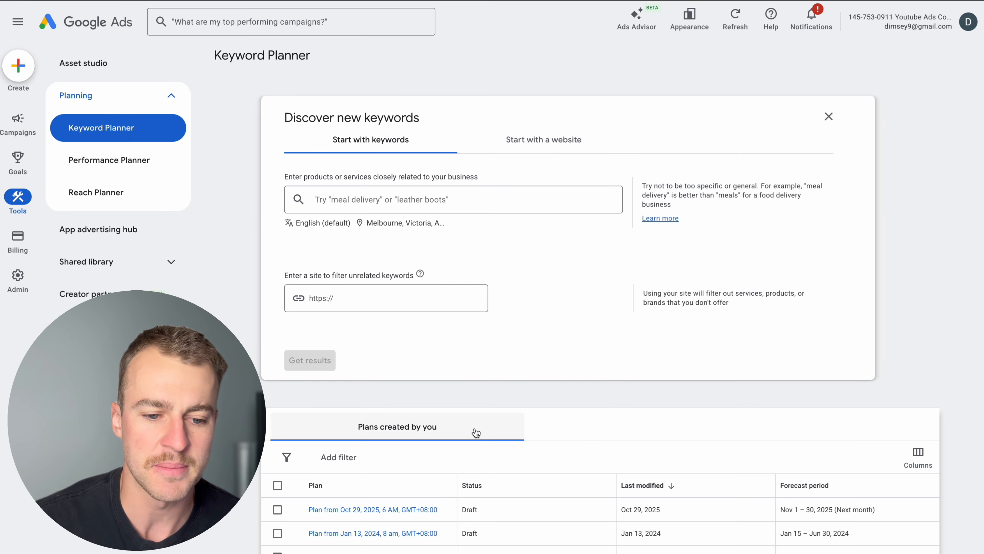
- Get keyword ideas for the keywords "hair salon near me" and "hair solon"
click(411, 199)
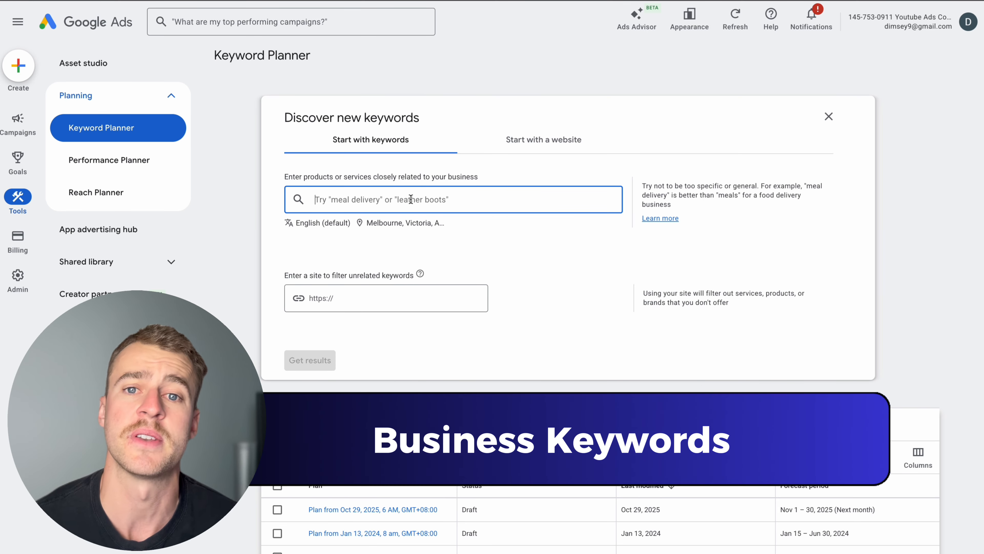
text(hair )
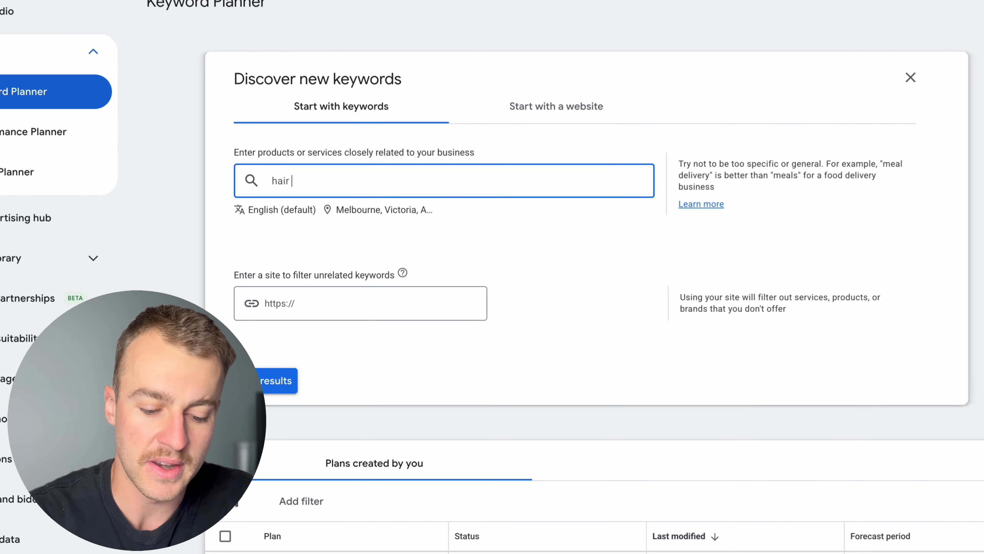
text(salon near me)
key(Return)
text(hair )
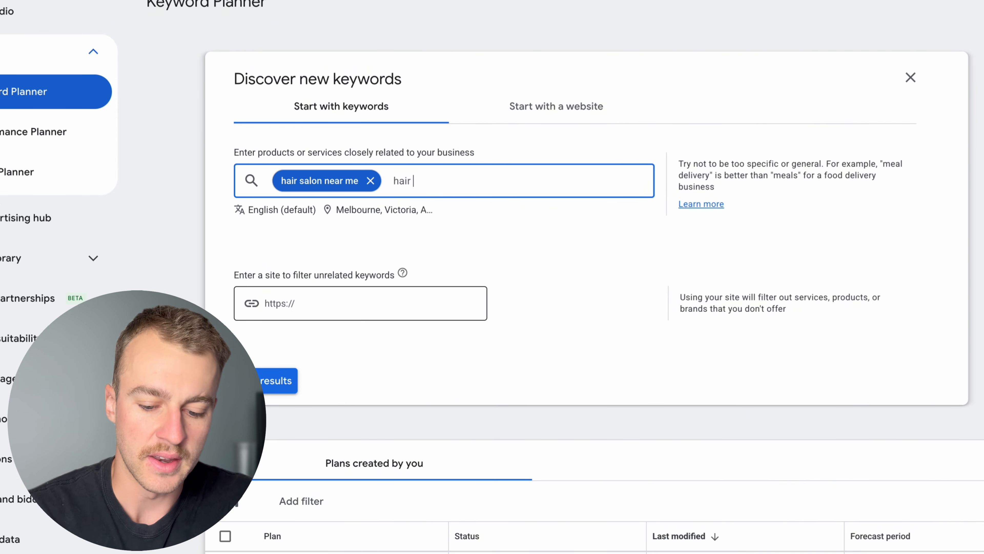
text(solon)
key(Return)
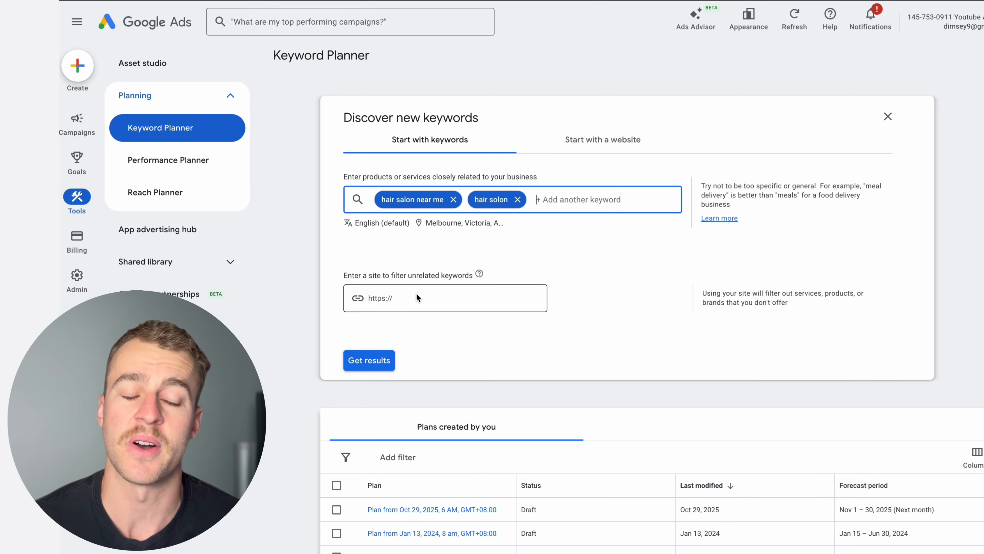
click(361, 359)
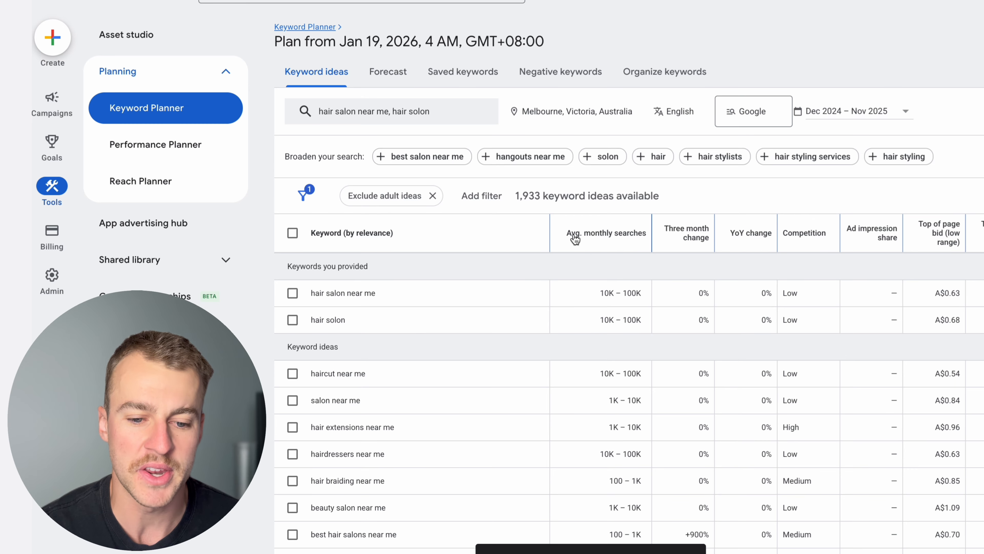
- Sort the ideas by average monthly searches and select "hair salon near me", "haircut near me", "hairdressers near me" and similar salon keywords
click(583, 240)
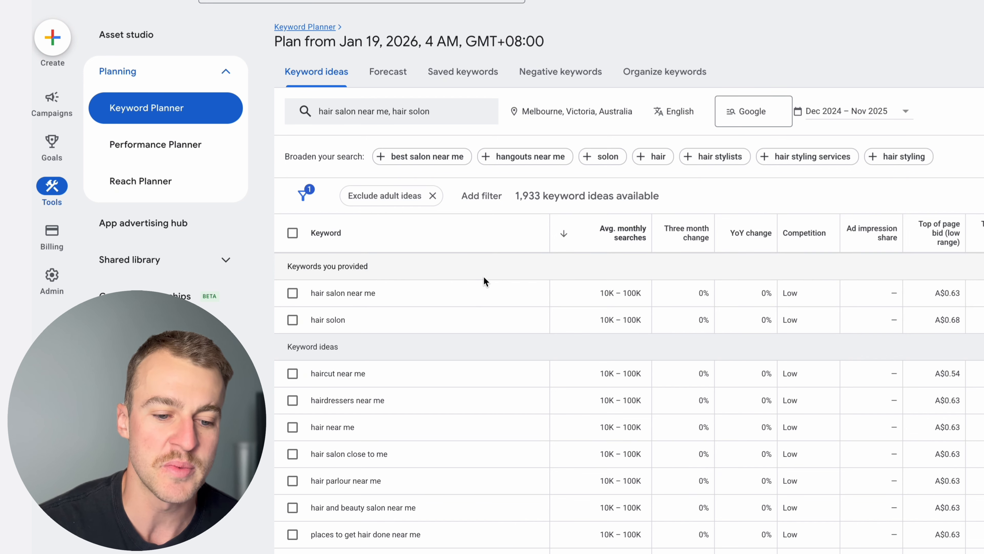
click(292, 292)
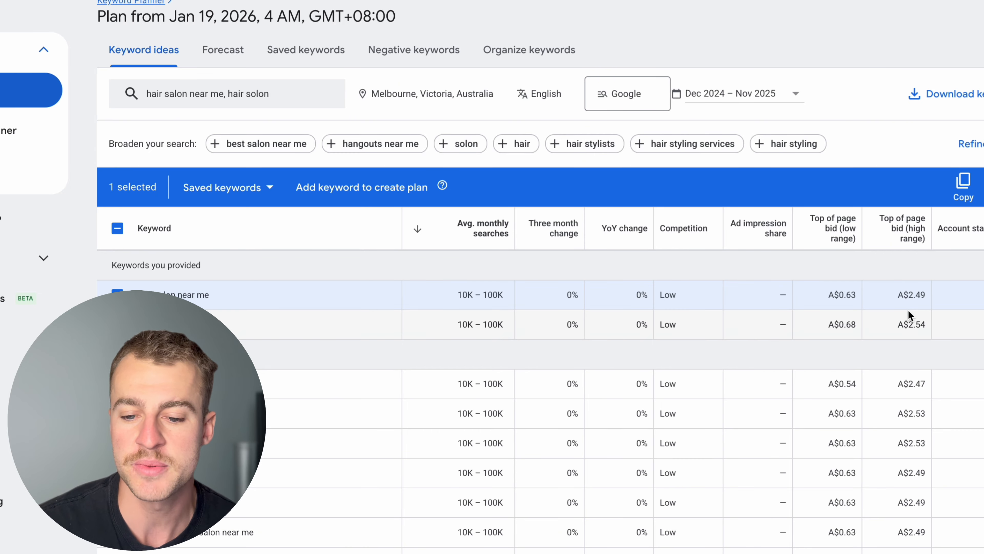
drag(929, 301, 899, 297)
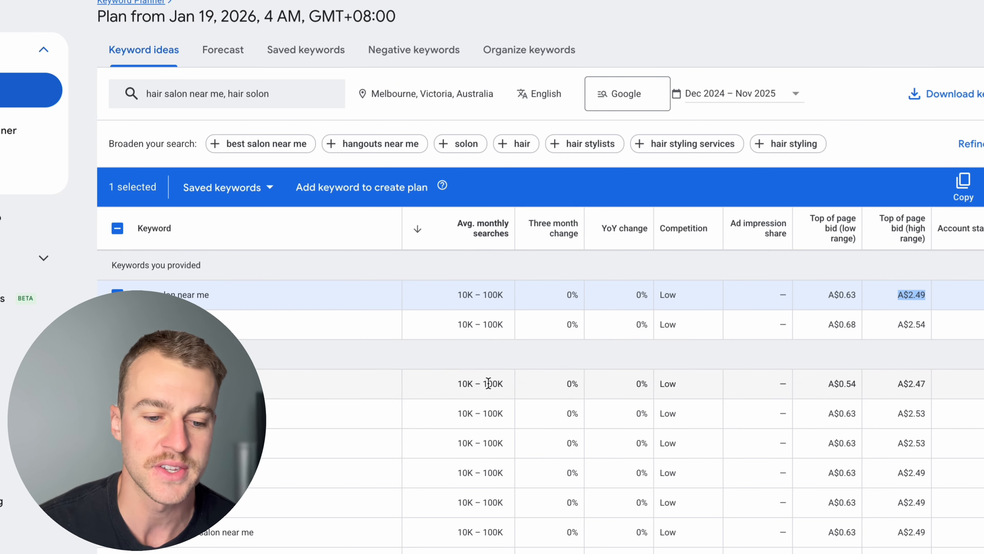
click(127, 383)
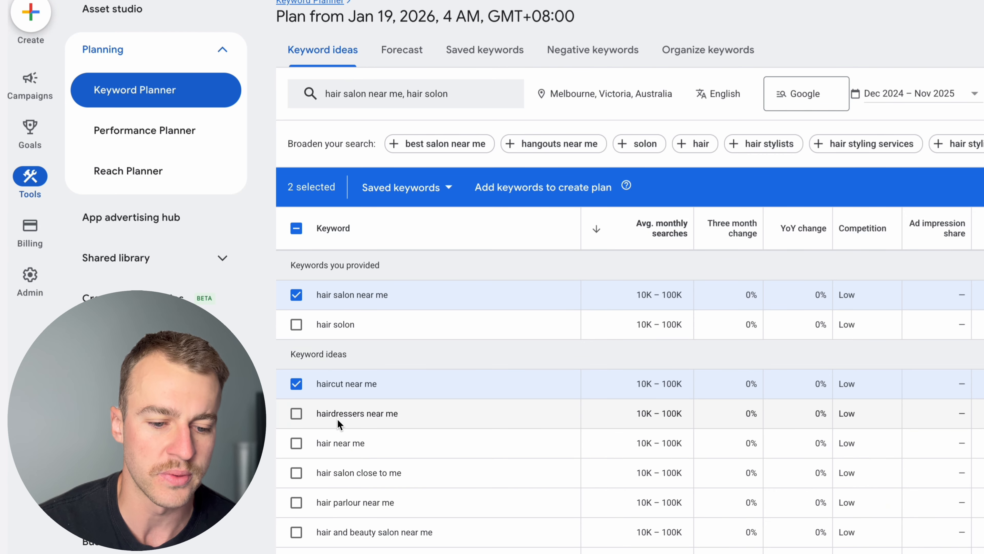
scroll(297, 419, down, 1)
click(296, 379)
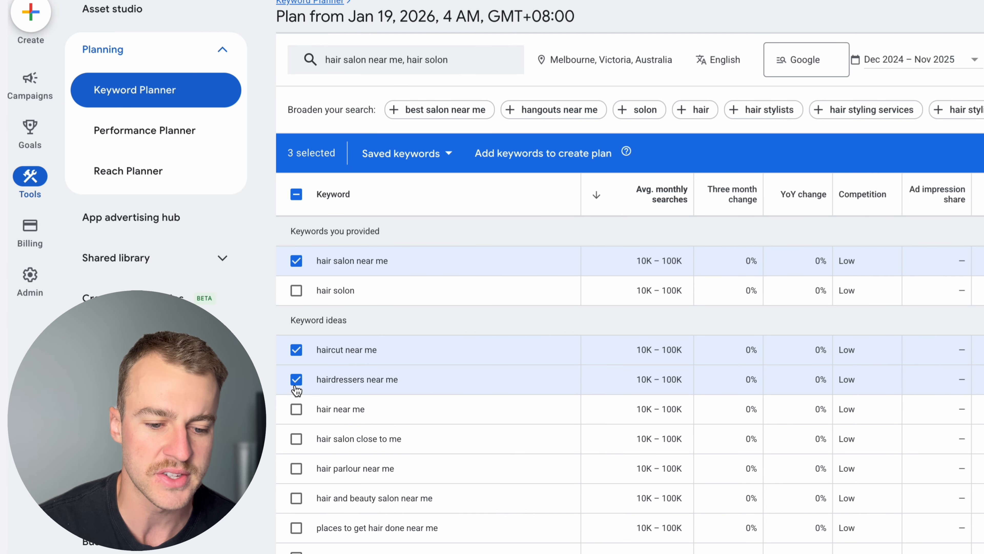
scroll(297, 411, down, 1)
click(296, 410)
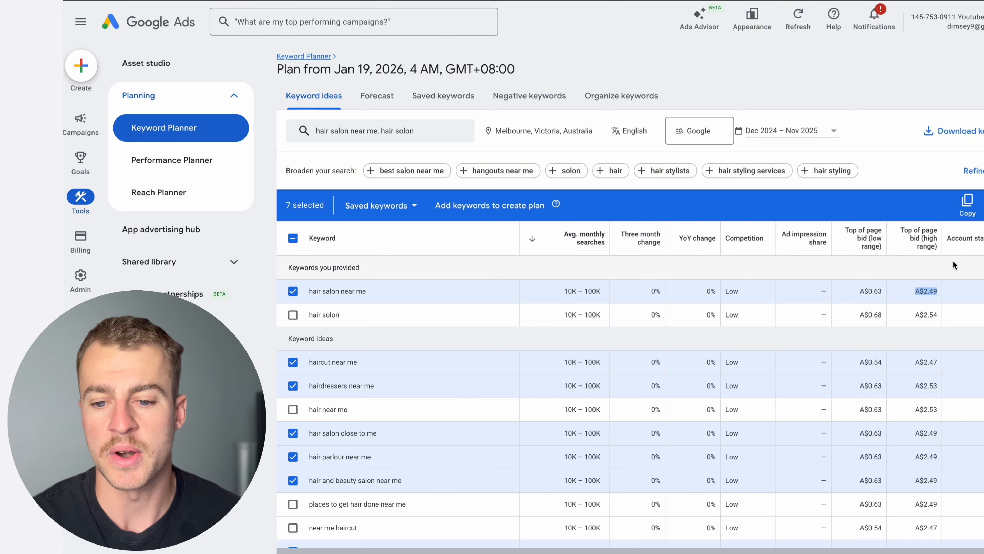
- Copy the selected hair salon keywords from the keyword ideas table to the clipboard
click(971, 206)
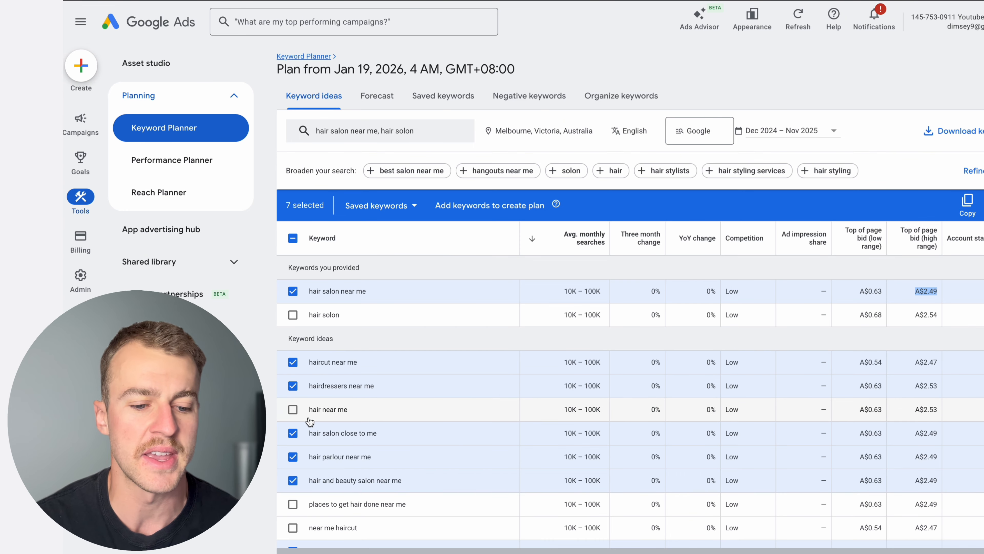
drag(373, 364, 341, 358)
click(340, 358)
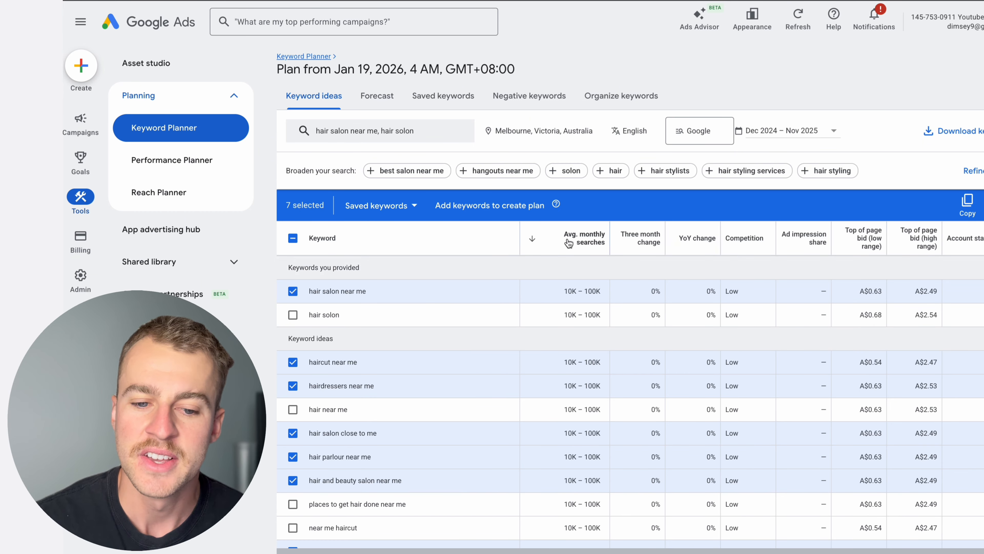
click(968, 203)
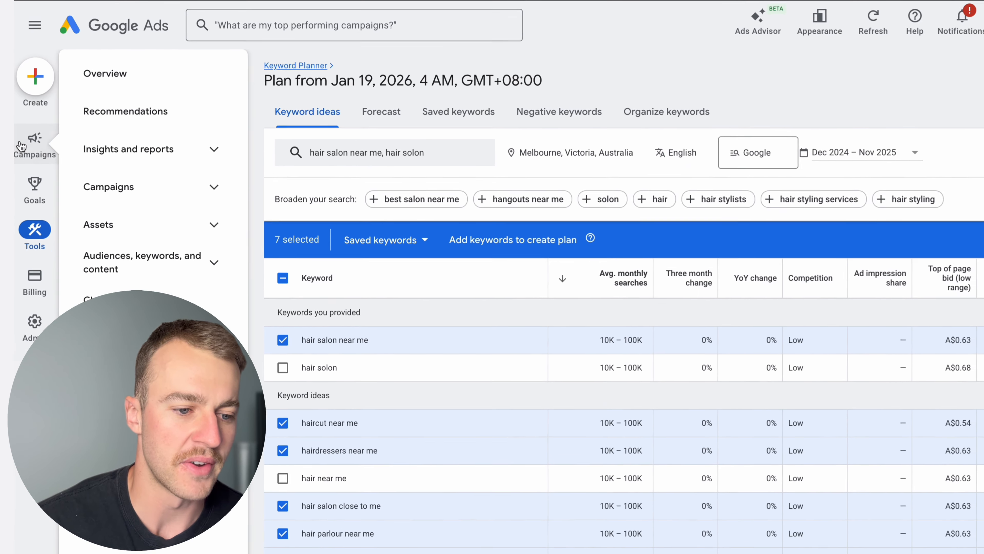
- Start a new campaign from the campaigns overview and choose Leads as its objective
click(71, 124)
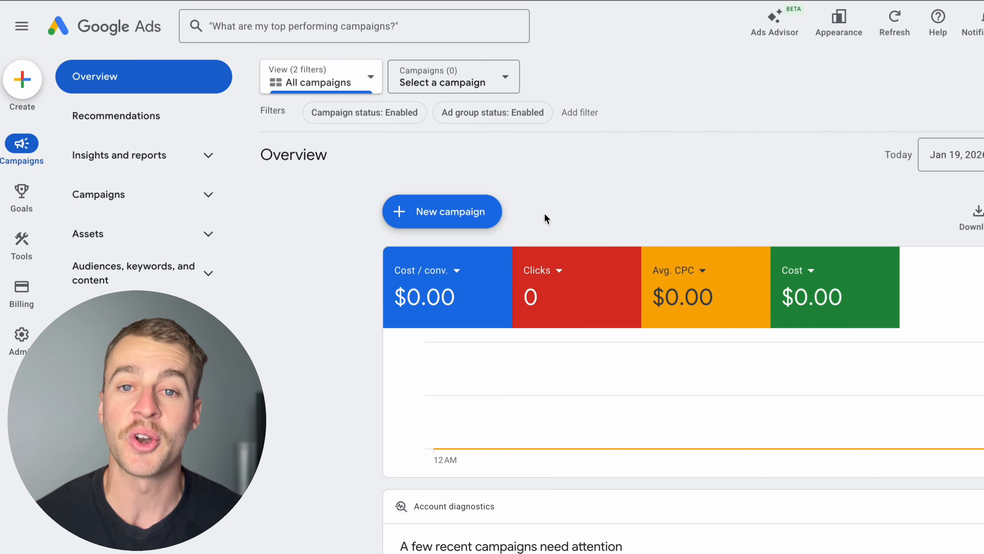
click(426, 206)
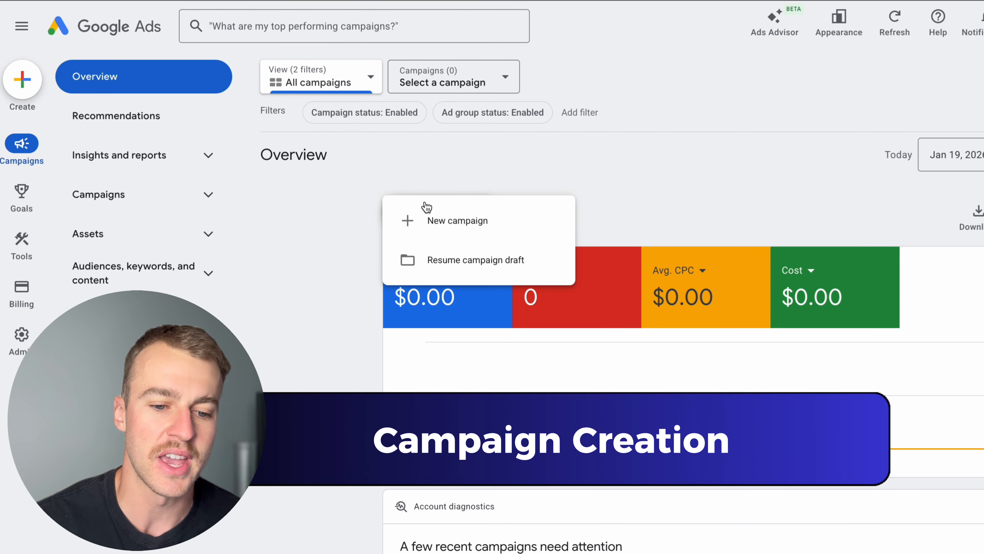
click(456, 235)
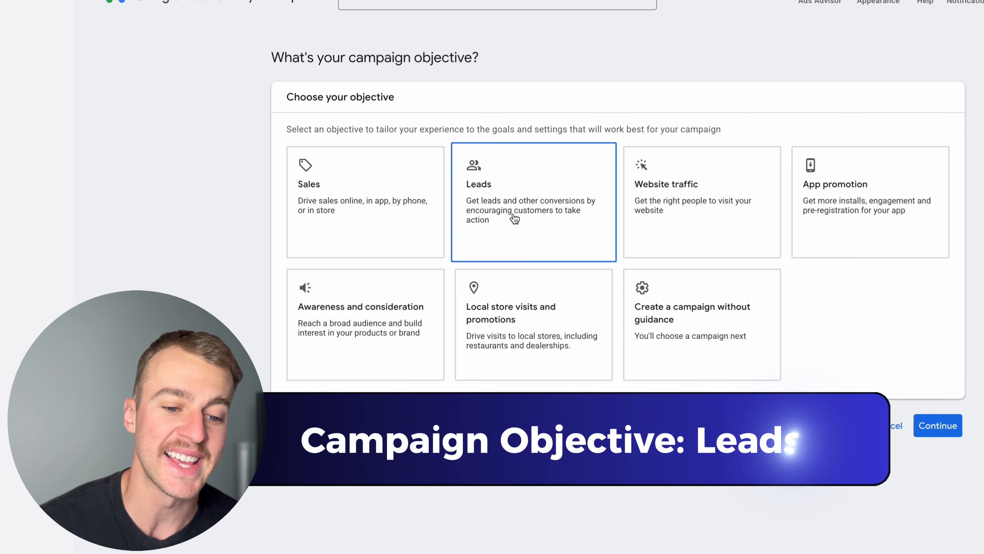
click(515, 219)
- Review the conversion goals for Leads, add Phone call leads as a goal, and continue to the campaign type selection
scroll(803, 334, down, 4)
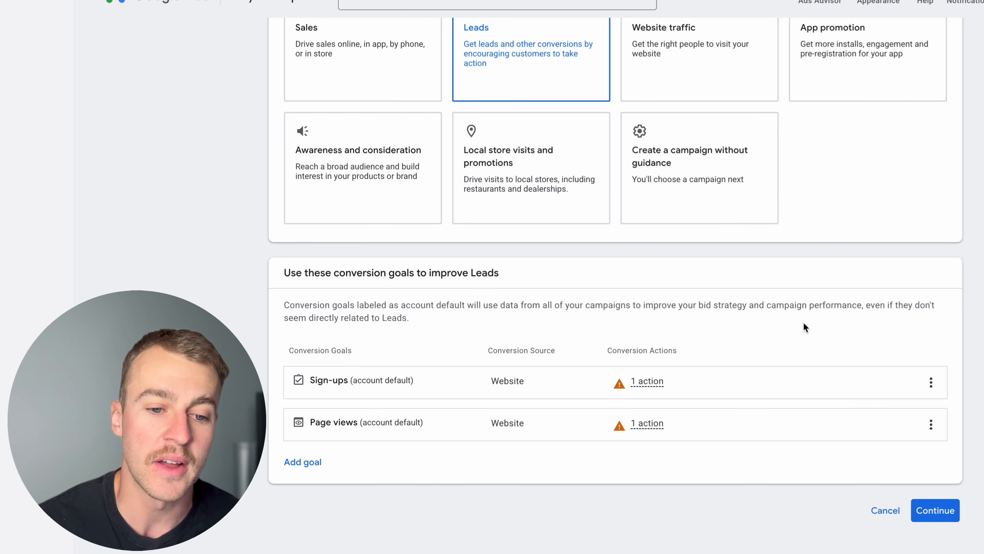
scroll(775, 373, up, 4)
scroll(659, 310, down, 2)
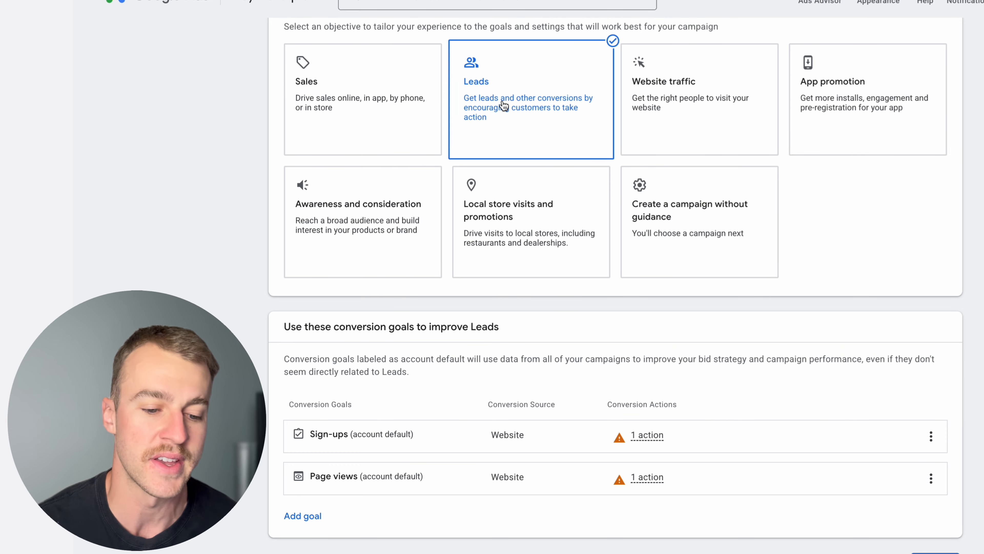
scroll(503, 102, down, 2)
drag(533, 280, 331, 268)
click(547, 289)
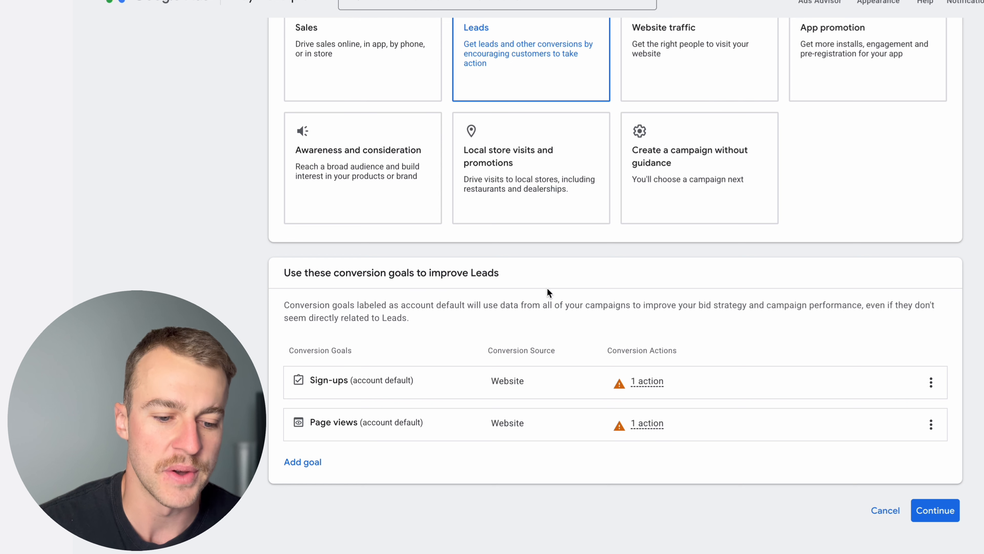
click(306, 467)
click(347, 463)
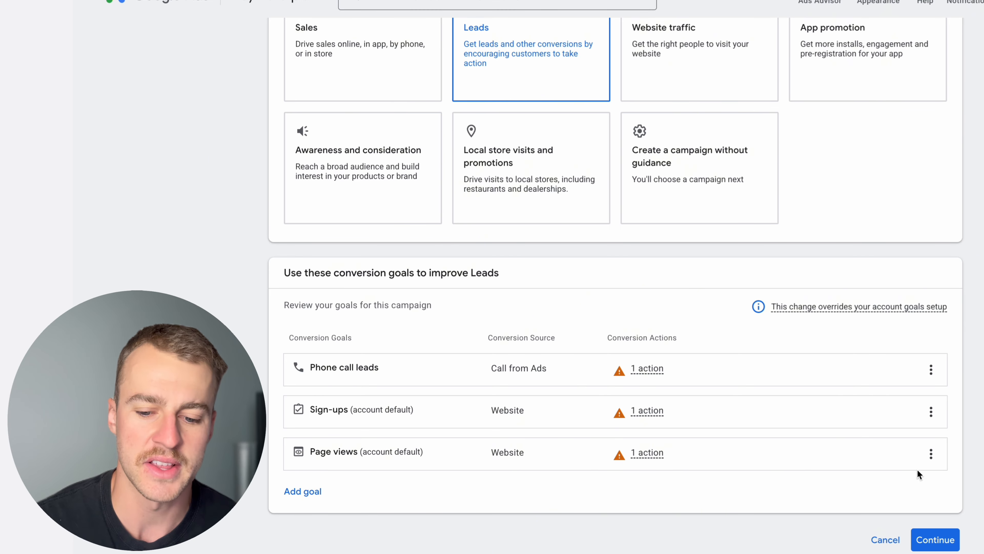
click(943, 539)
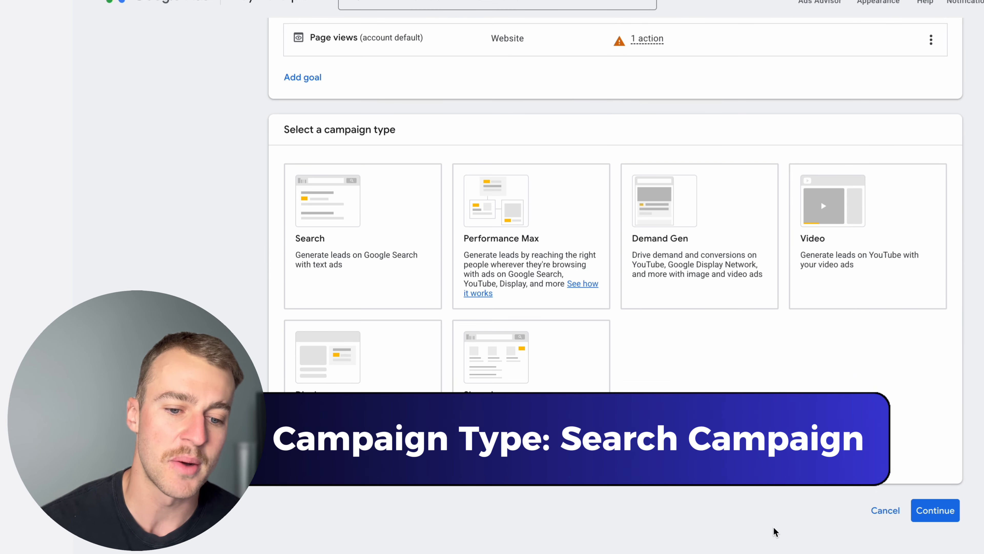
click(364, 211)
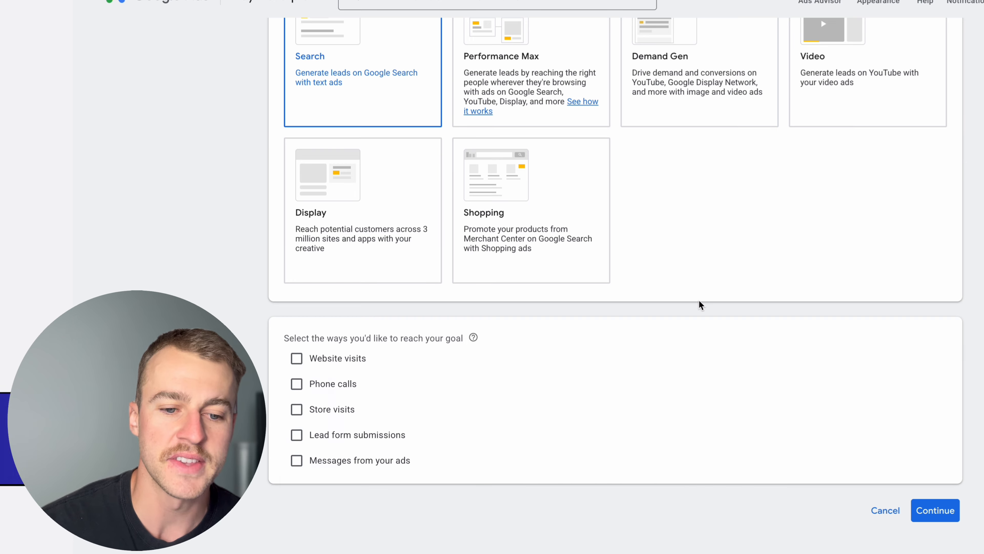
scroll(699, 302, up, 1)
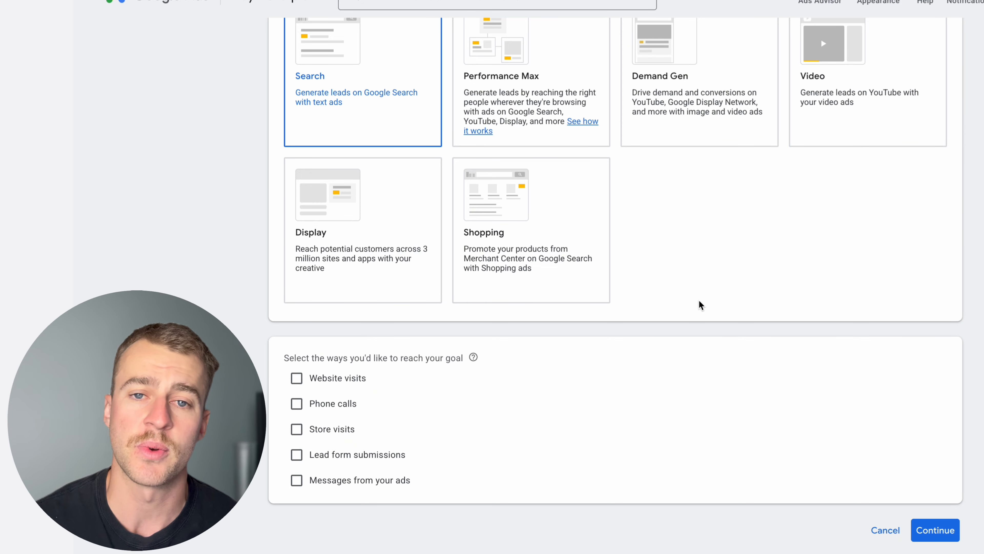
scroll(701, 306, down, 1)
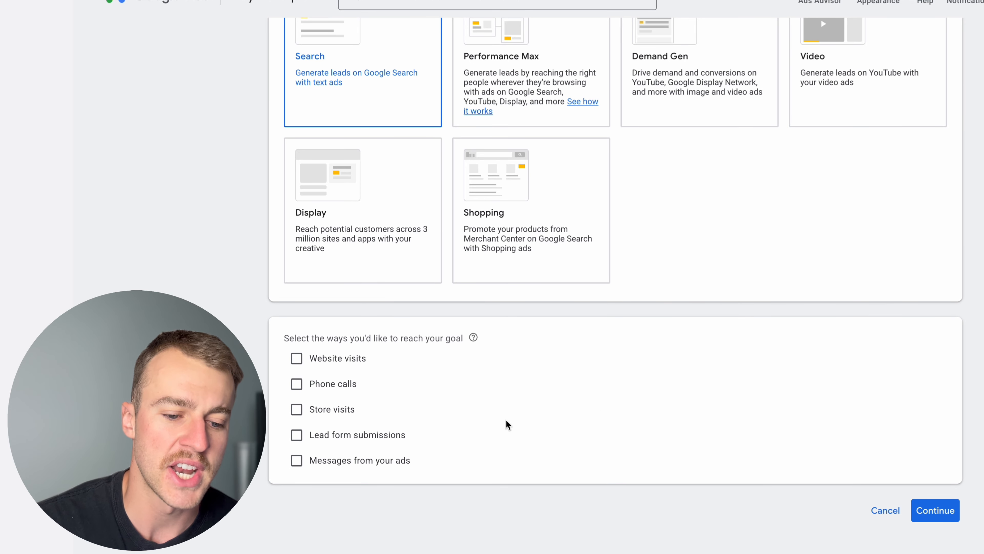
click(296, 358)
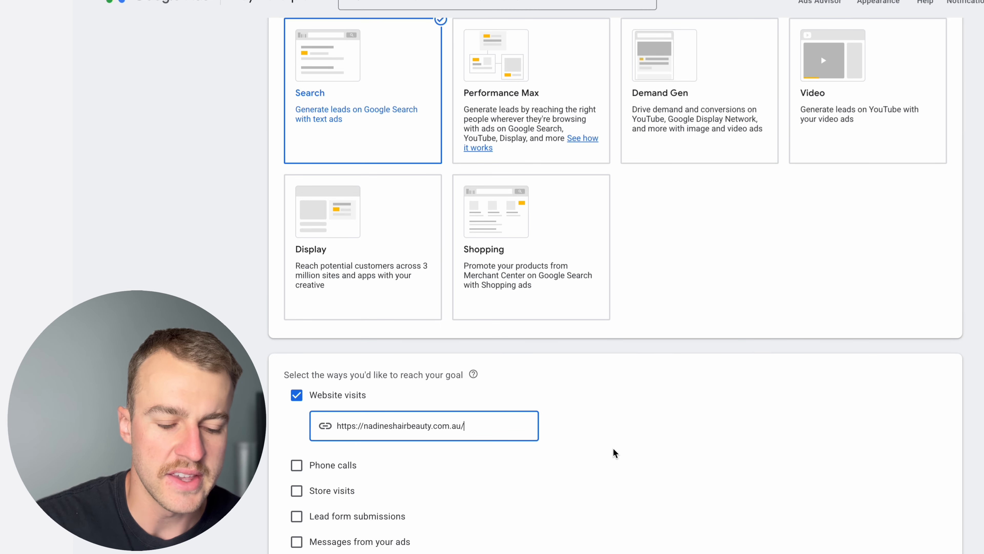
click(614, 448)
scroll(613, 448, down, 2)
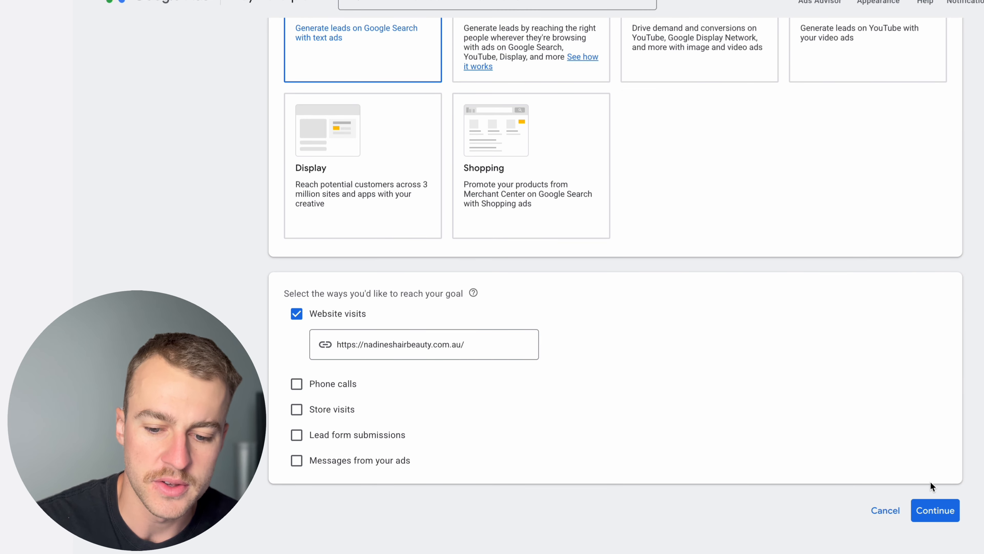
click(930, 509)
- Name the campaign "Hair Salon - Exact" and continue to the bidding settings
click(389, 433)
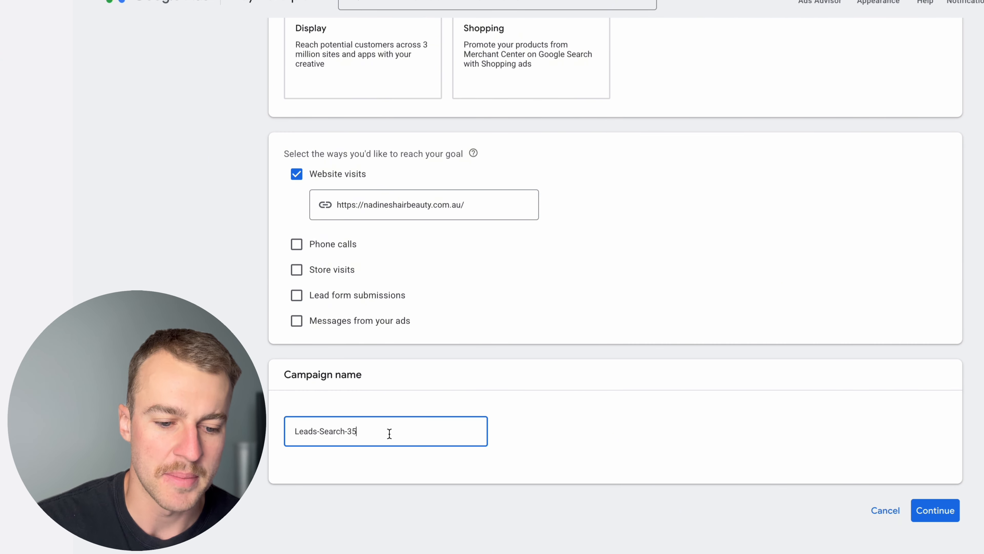
key(super+a)
text(Hair )
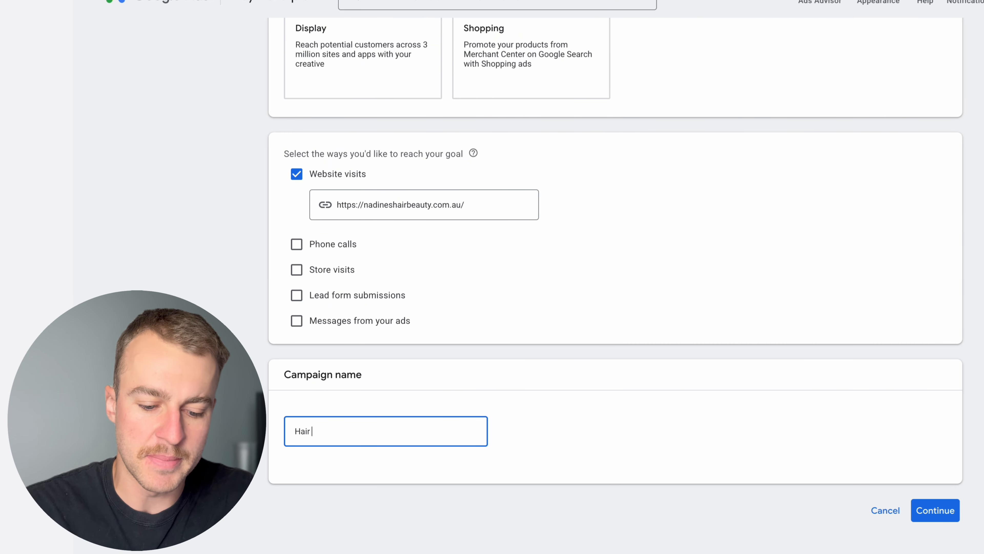
text(Salon)
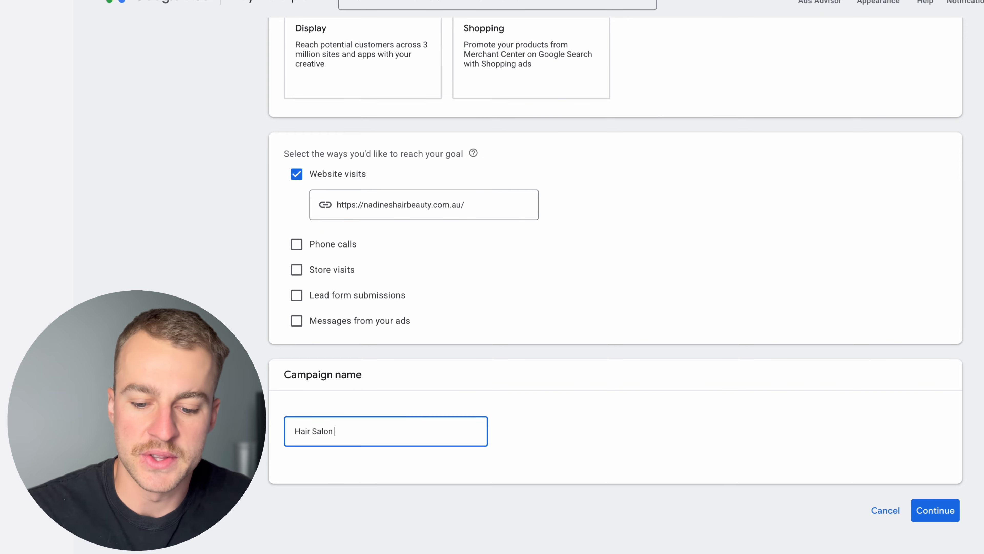
text( _)
key(BackSpace)
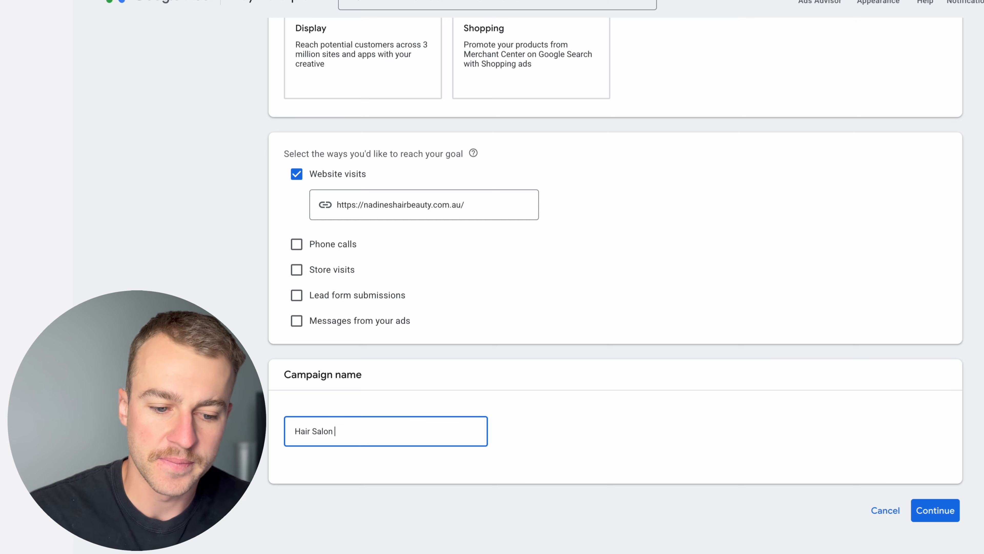
text(- Exact)
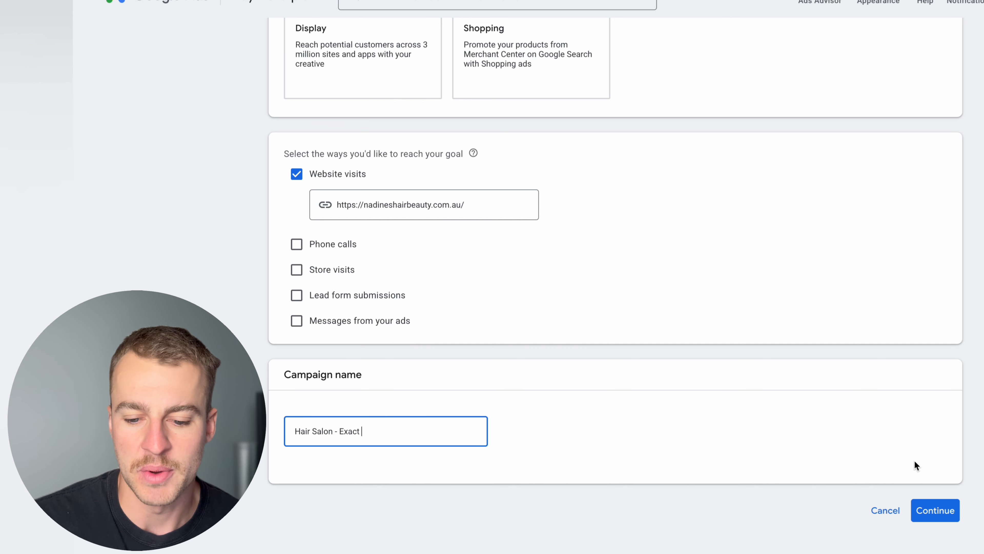
click(936, 510)
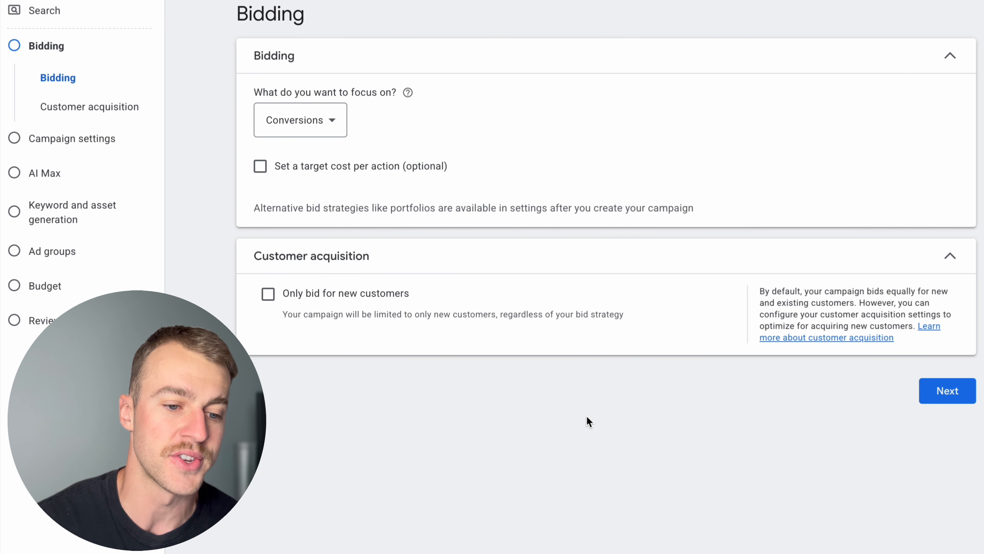
- Set the bidding focus to Clicks and read the description of the Conversions alternative
drag(312, 66, 251, 68)
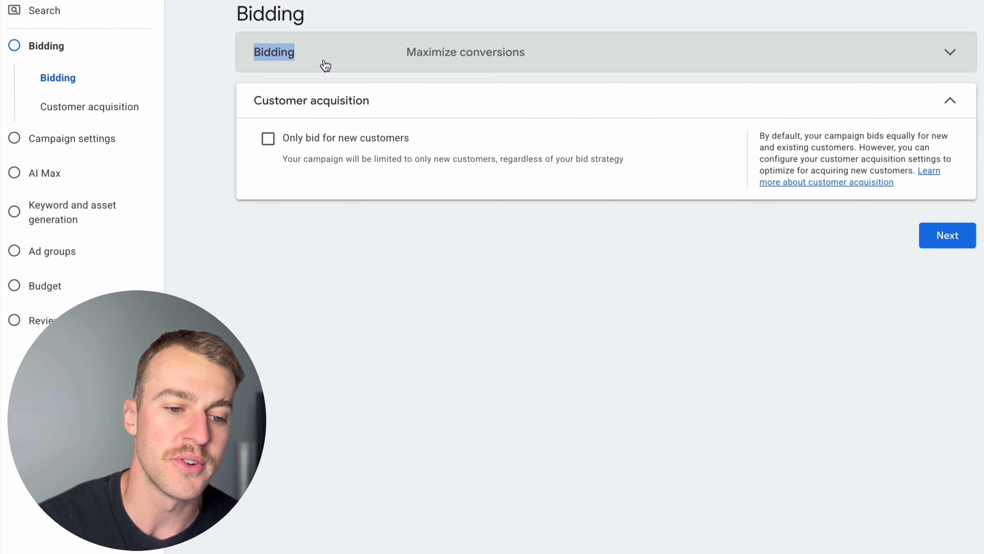
click(325, 66)
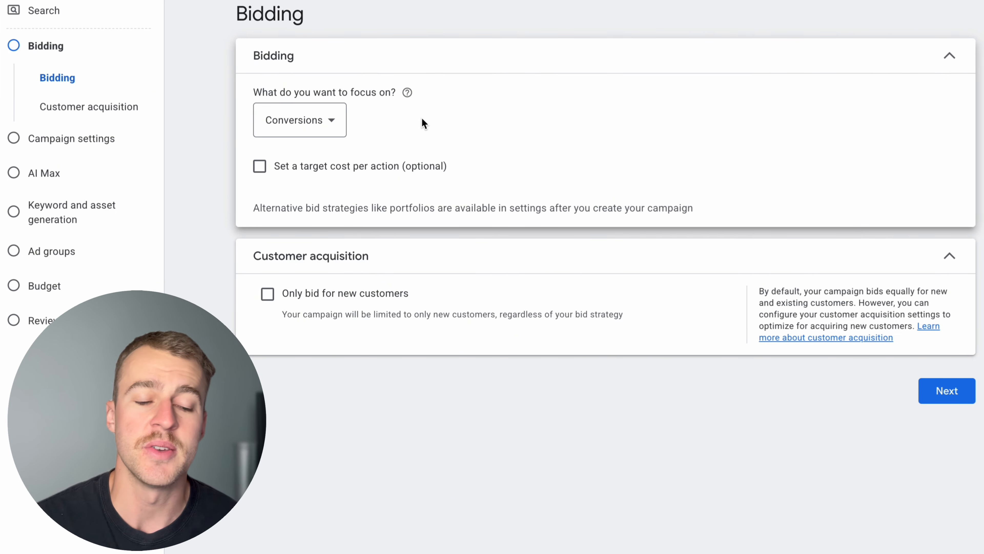
click(325, 136)
click(329, 251)
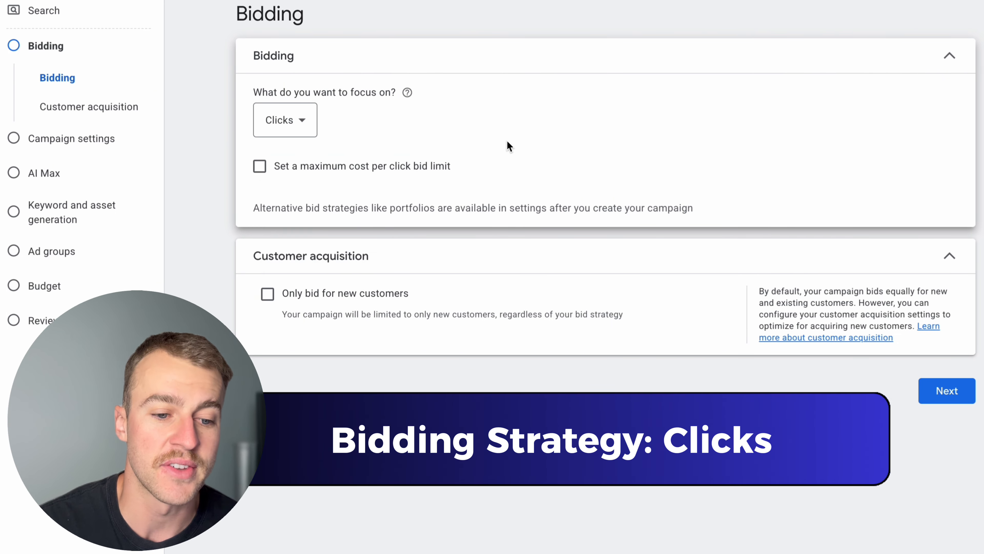
click(314, 124)
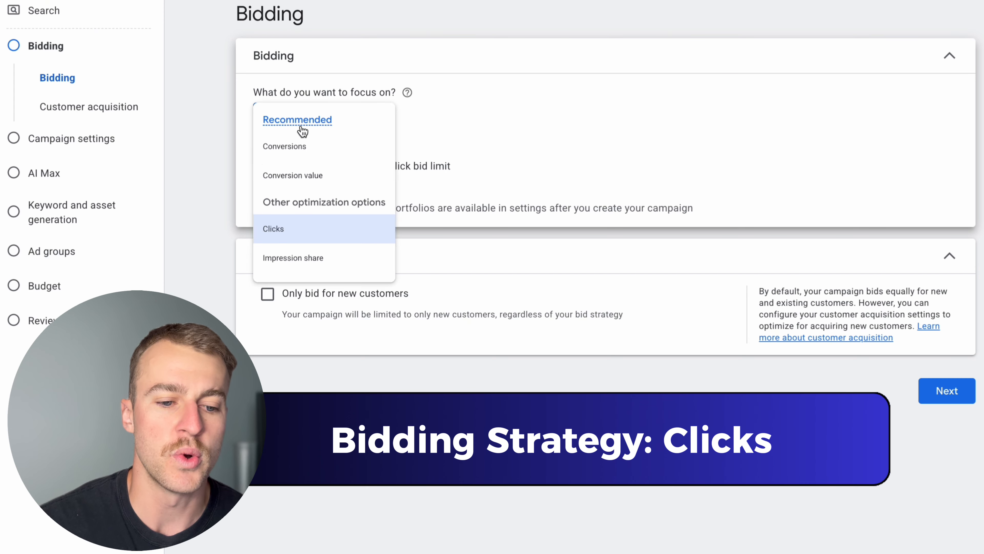
mouse_move(387, 157)
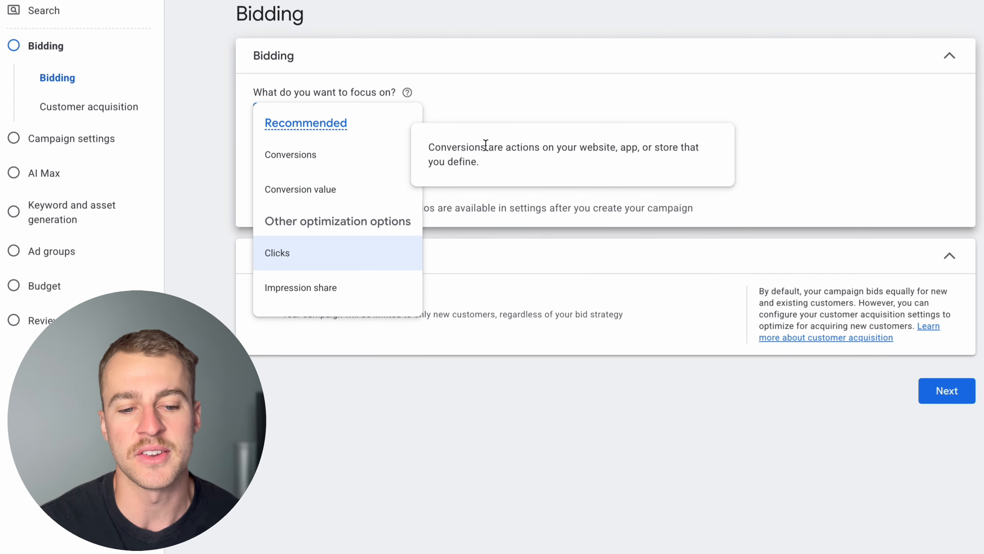
click(605, 89)
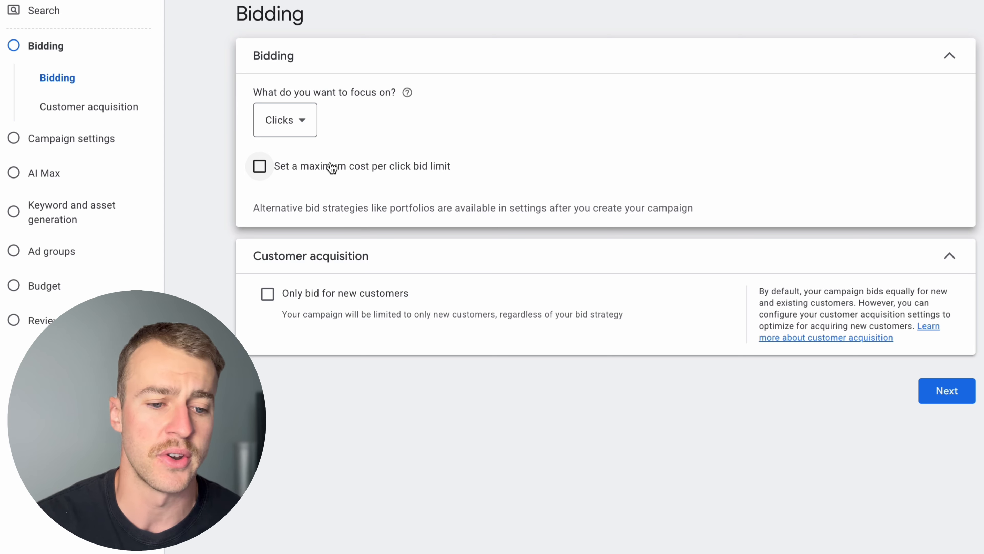
triple_click(326, 95)
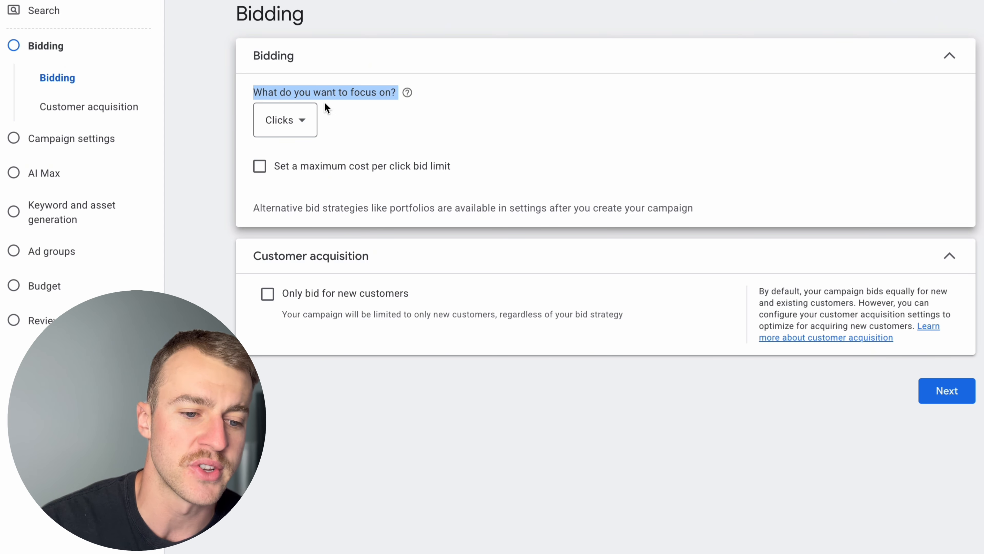
click(349, 107)
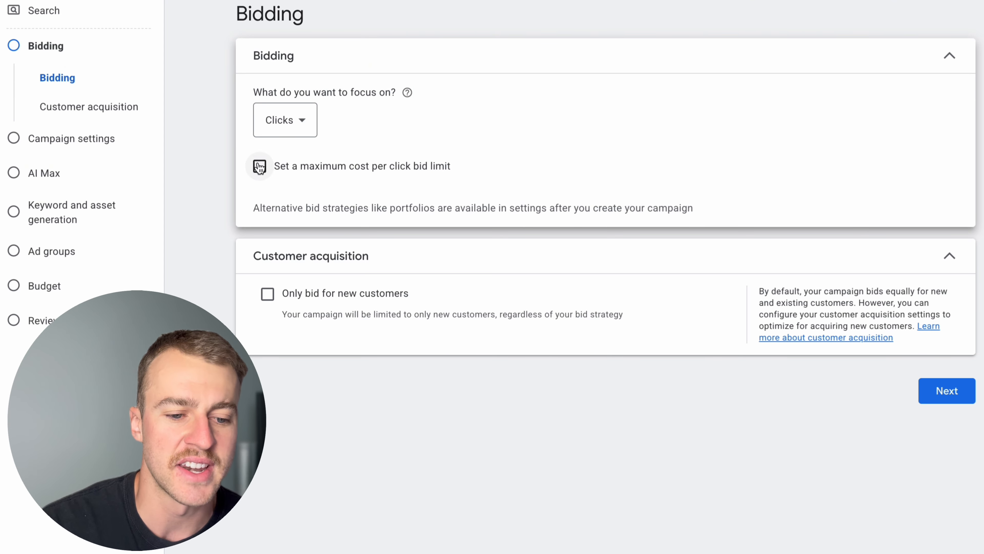
- Set a maximum CPC bid limit of A$2.60 and continue to the campaign settings
click(260, 167)
click(342, 222)
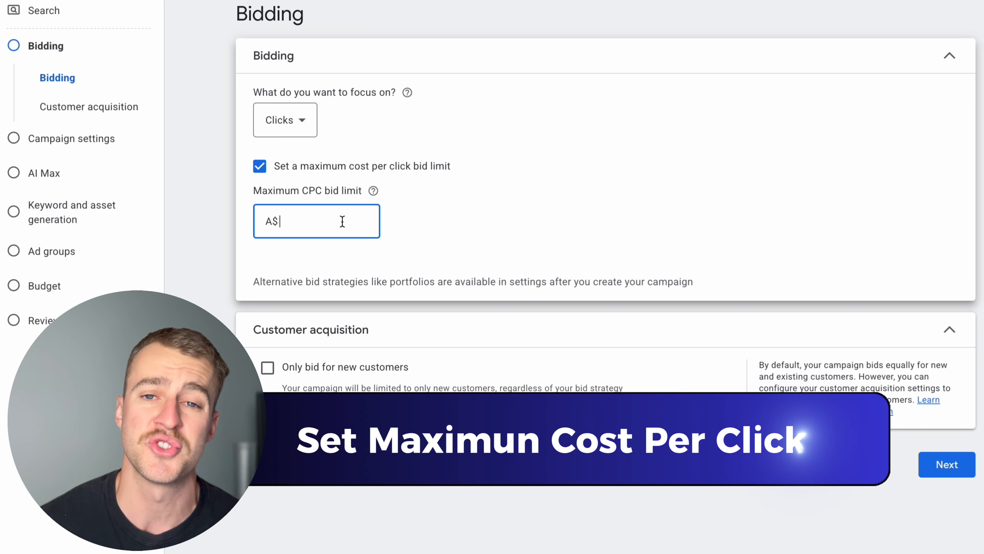
text(2)
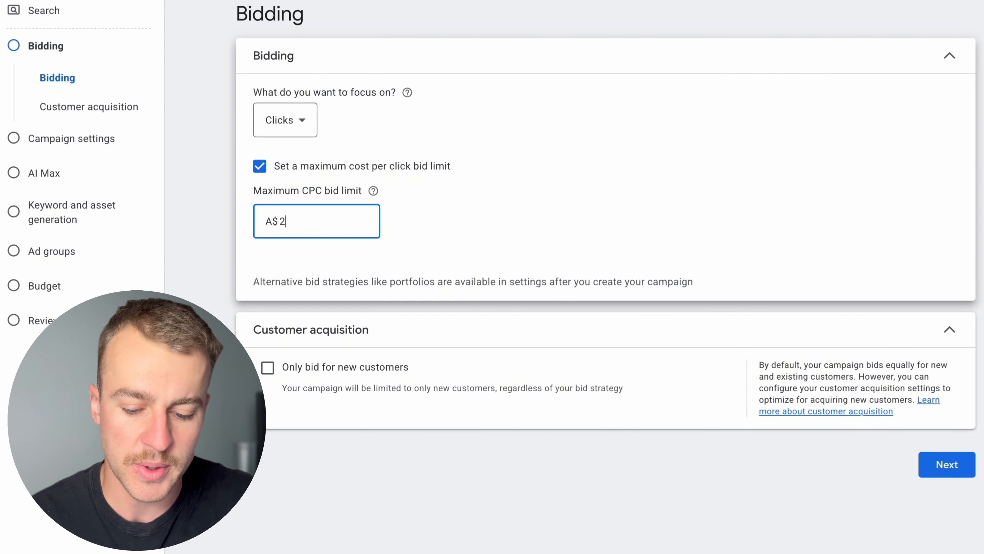
text(.60)
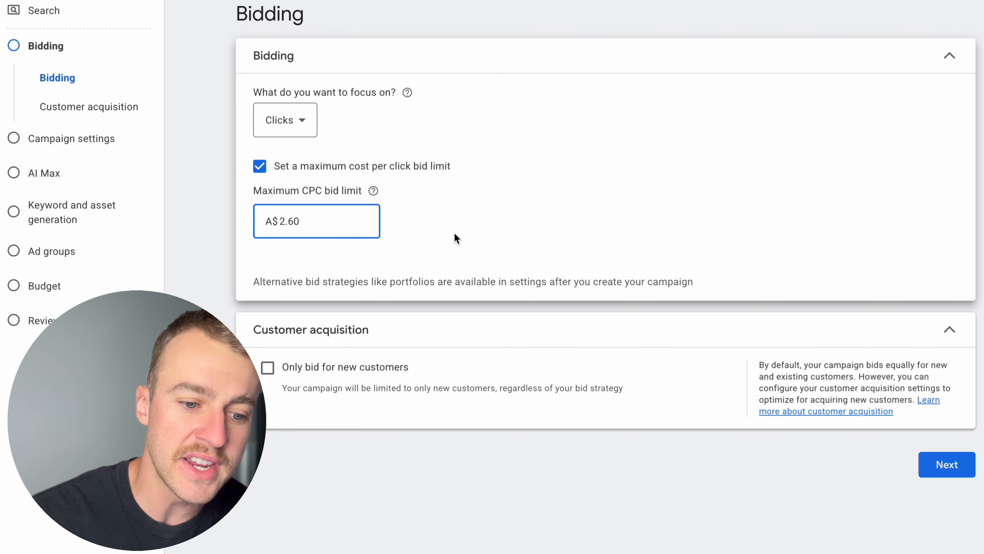
click(457, 237)
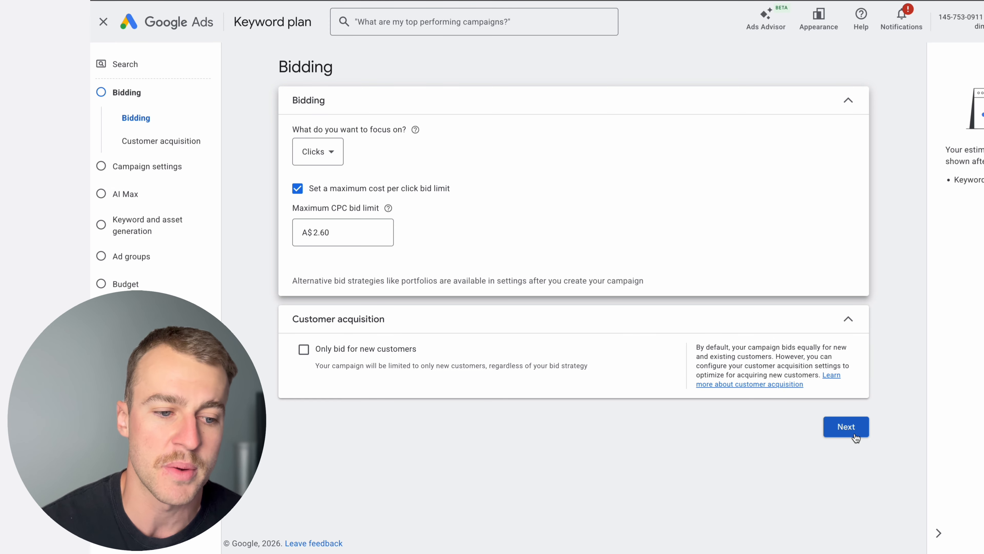
click(847, 426)
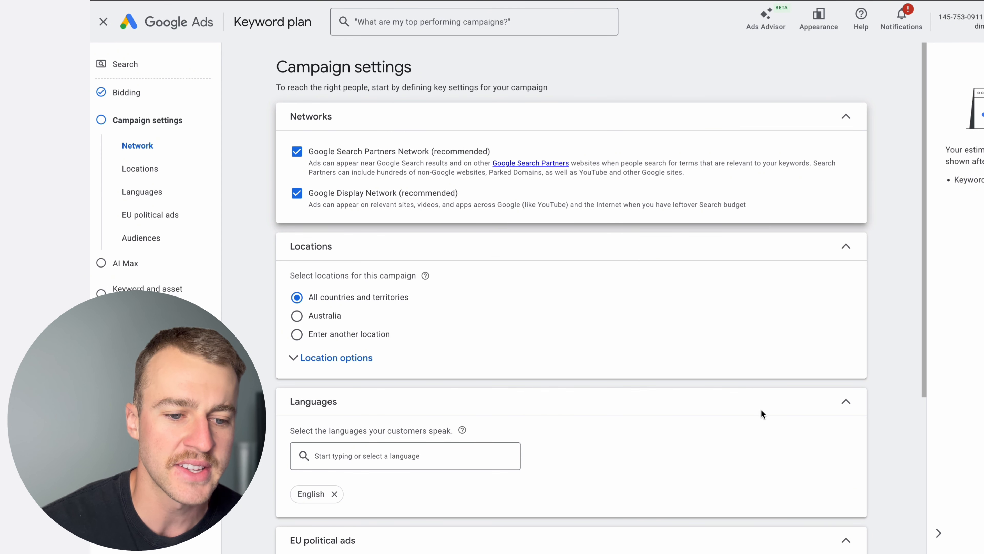
- Turn off the Google Search Partners Network and the Google Display Network for the campaign
click(296, 152)
click(297, 193)
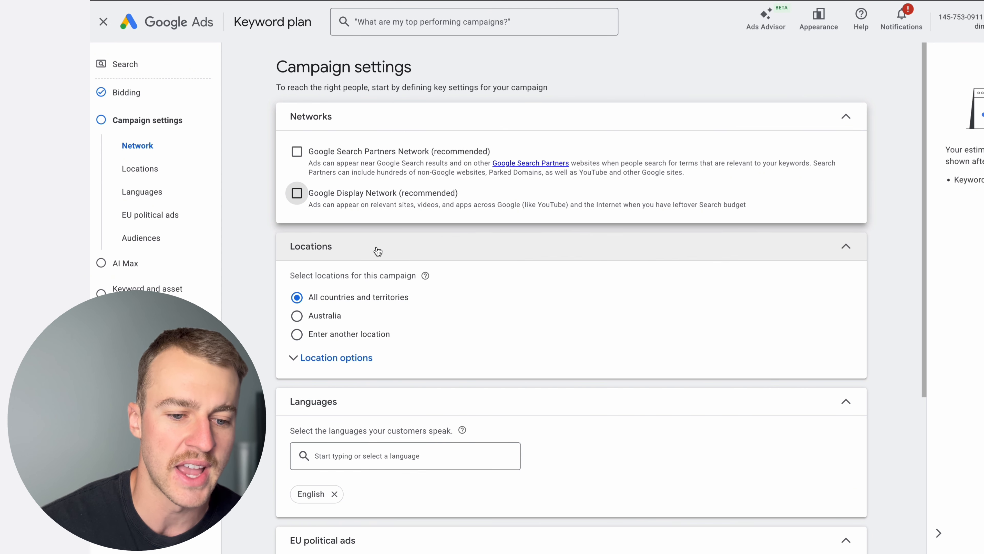
click(376, 249)
click(397, 258)
scroll(464, 356, down, 3)
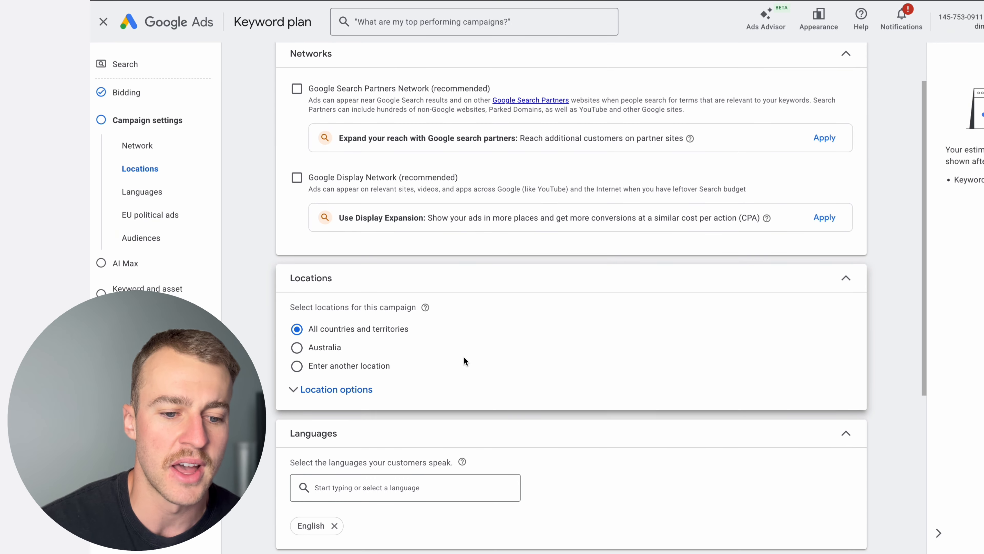
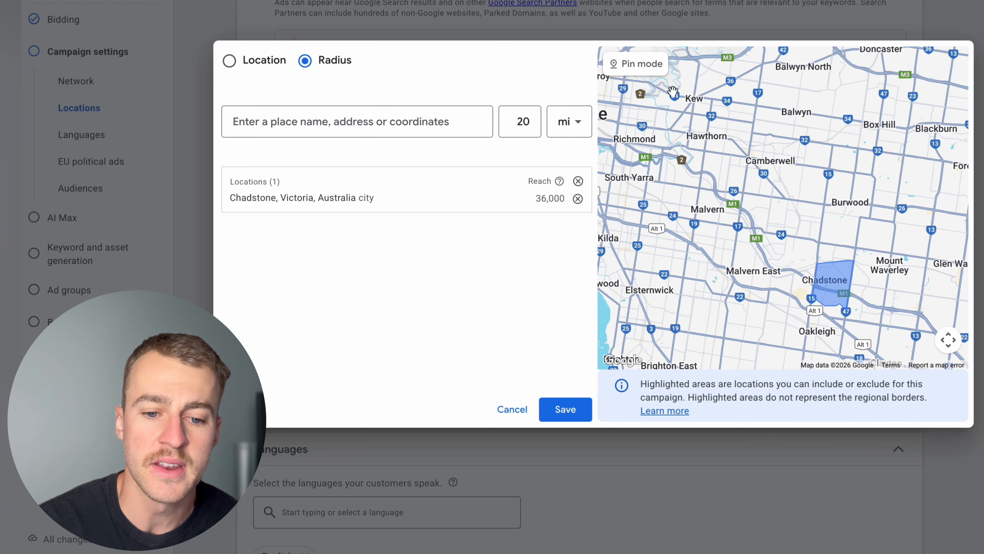
- Switch the targeting from Radius to Location and show all areas on the map around Chadstone
click(650, 70)
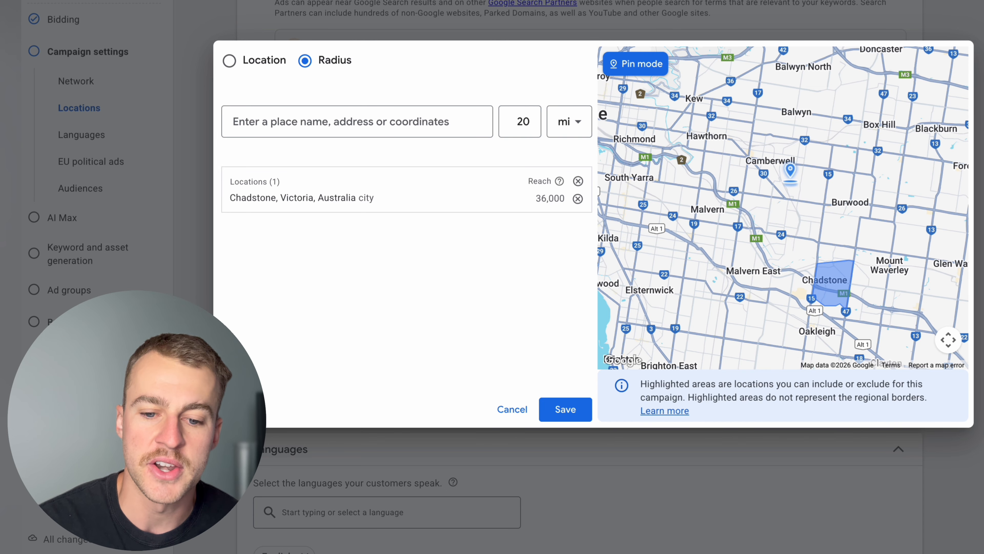
click(229, 61)
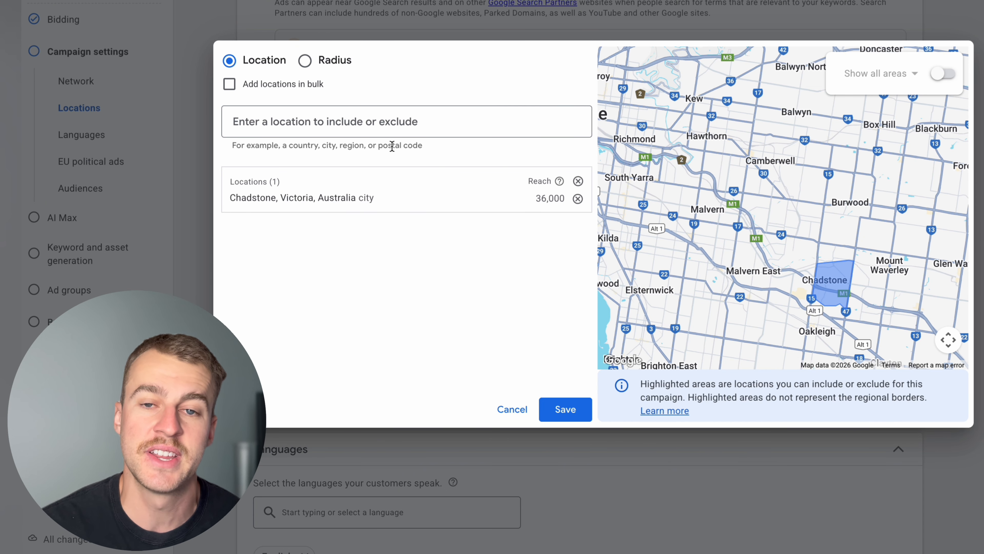
drag(784, 256, 747, 223)
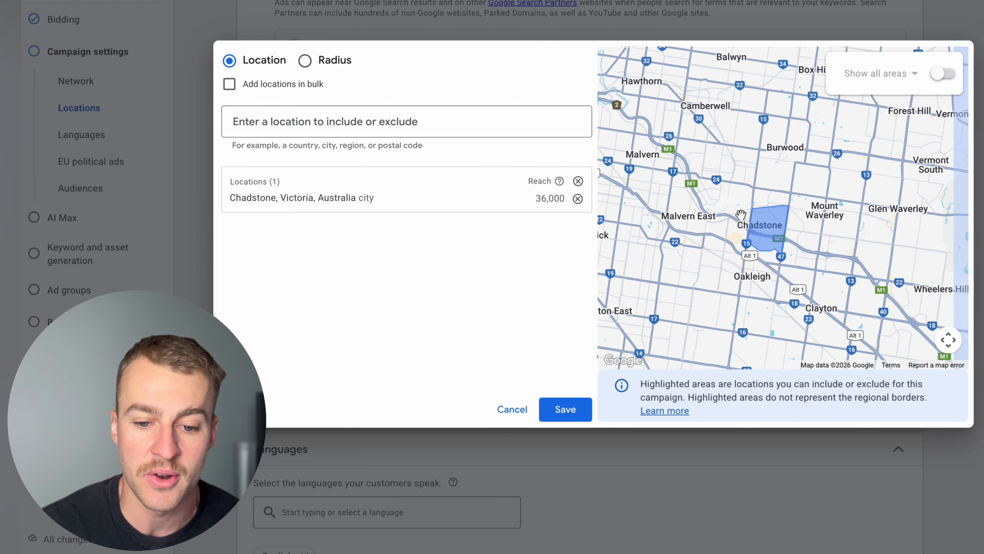
click(944, 73)
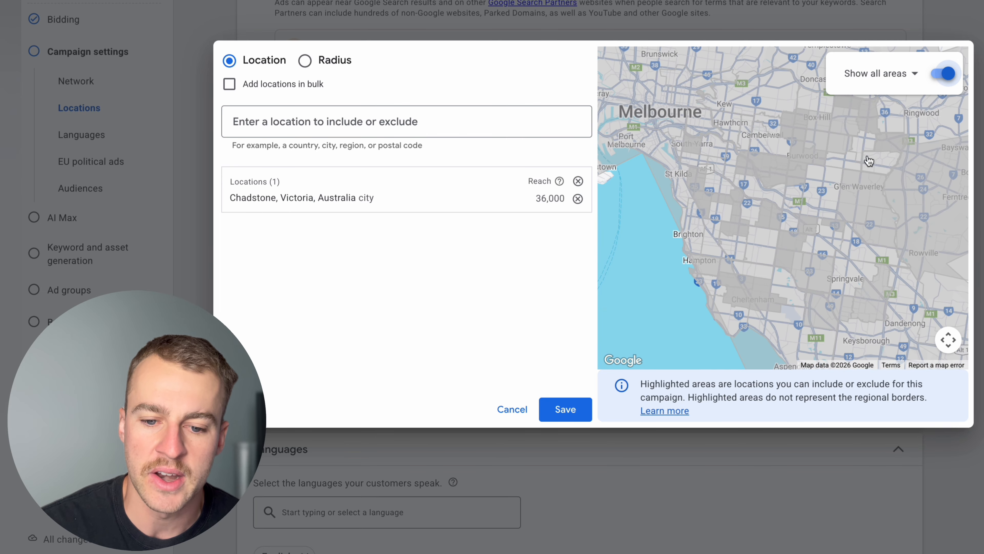
scroll(821, 189, up, 2)
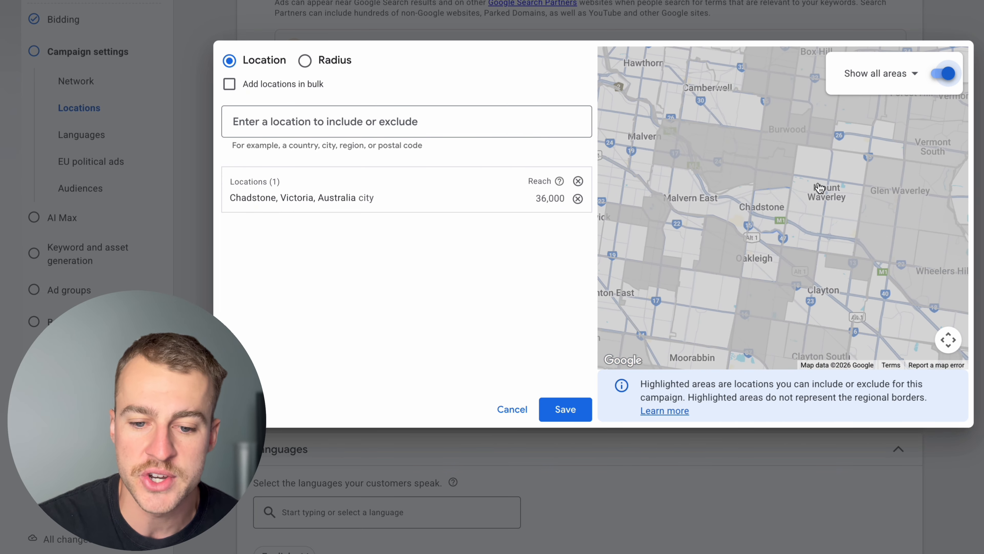
- Include the postal code areas 3148, 3149 and 3147 around Chadstone and Mount Waverley from the map
click(791, 199)
click(731, 183)
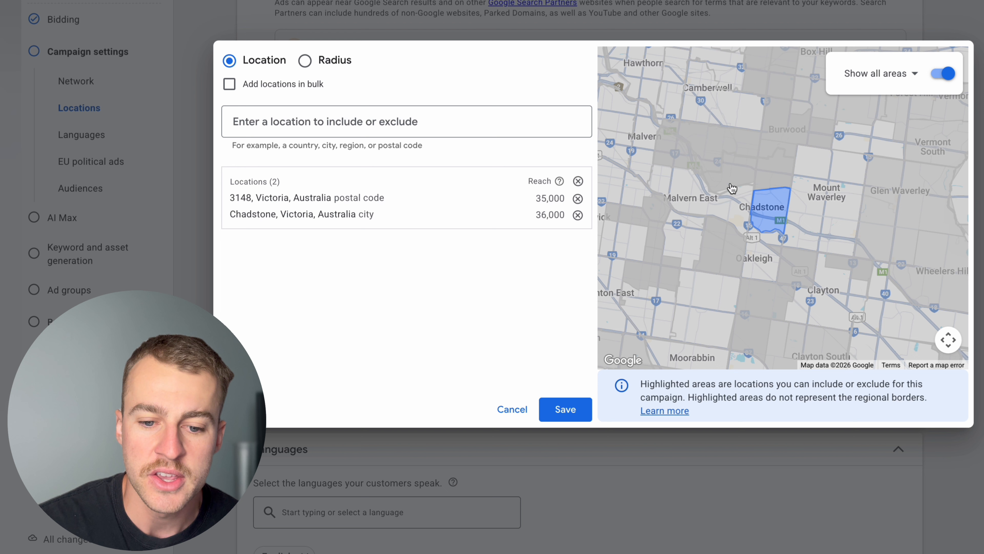
click(803, 200)
click(771, 171)
click(766, 172)
click(720, 166)
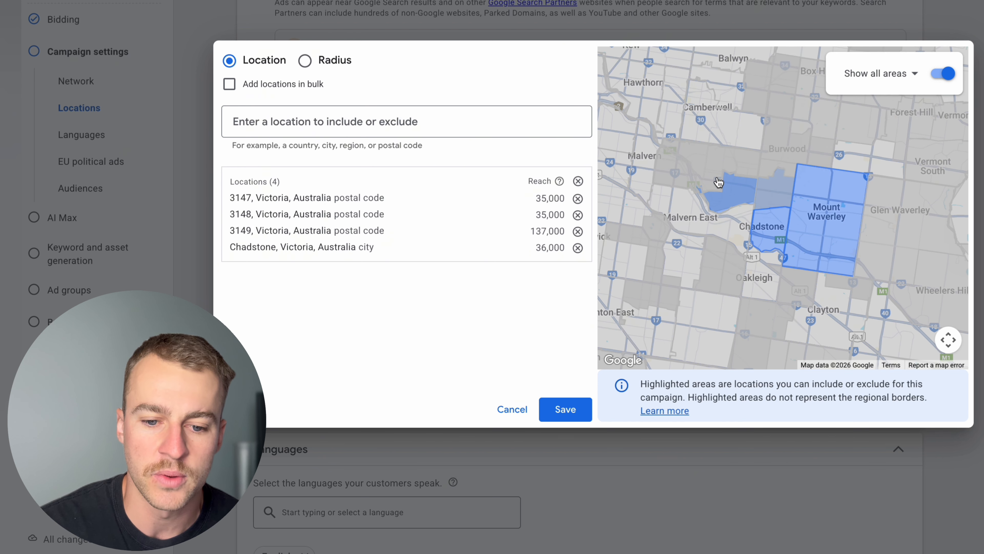
- Include the postal code areas 3146, 3125 and 3124 around Burwood and Camberwell from the map
click(719, 183)
click(665, 165)
click(788, 177)
click(776, 169)
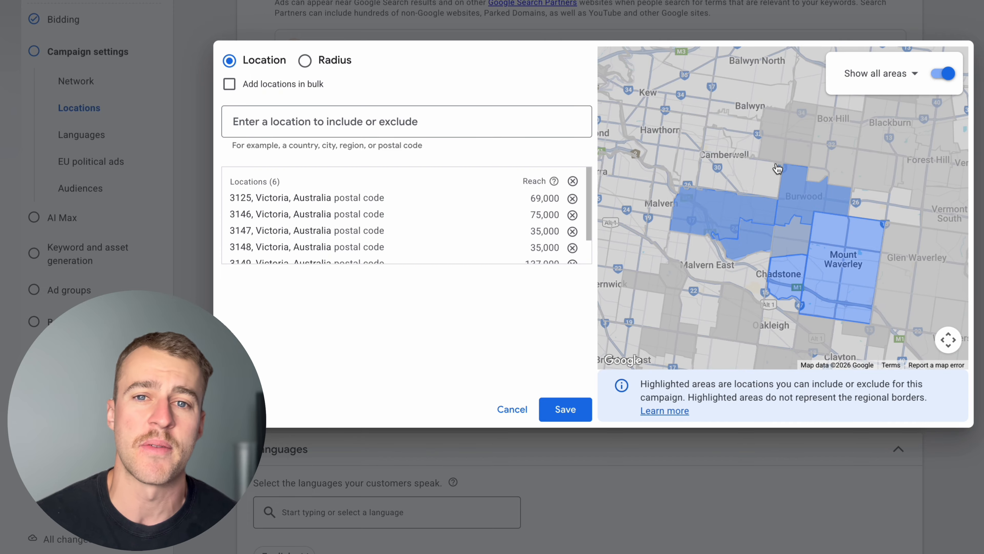
click(752, 174)
click(712, 168)
- Include the postal code areas 3127, 3126 and 3128 between Camberwell and Box Hill from the map
click(799, 189)
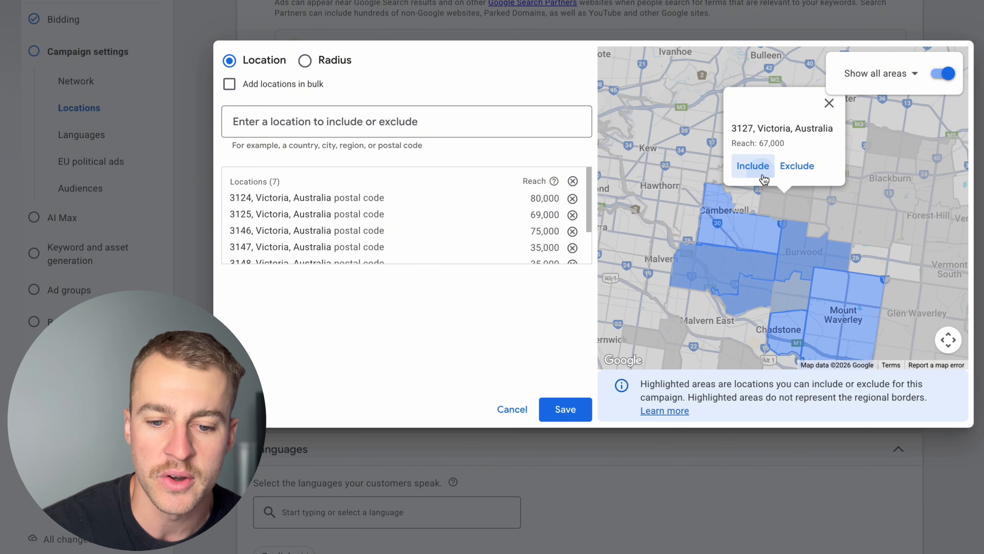
click(758, 172)
click(748, 189)
click(719, 174)
click(846, 215)
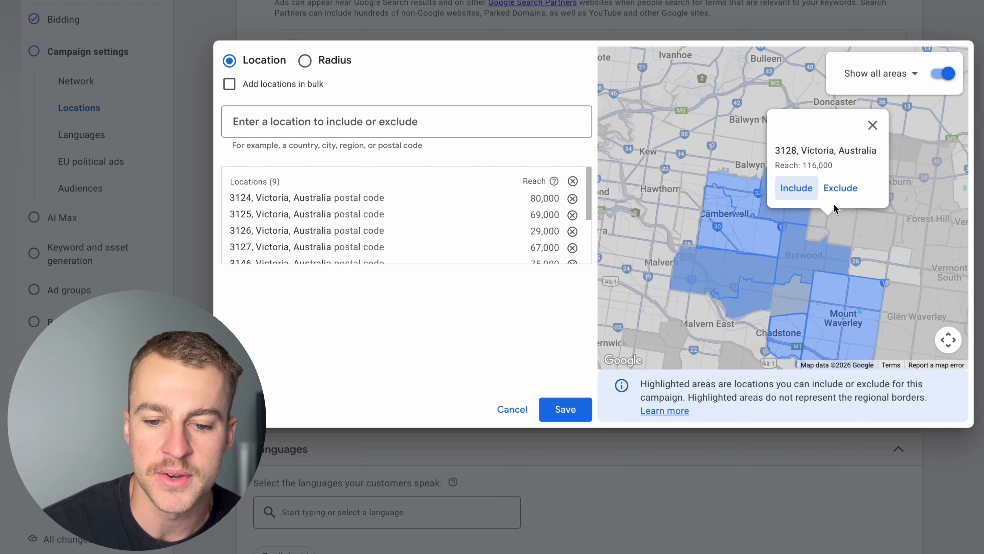
click(806, 188)
- Include postal code area 3130 at Blackburn and the neighbouring area just south of it, east of Burwood, from the map
click(865, 234)
click(836, 169)
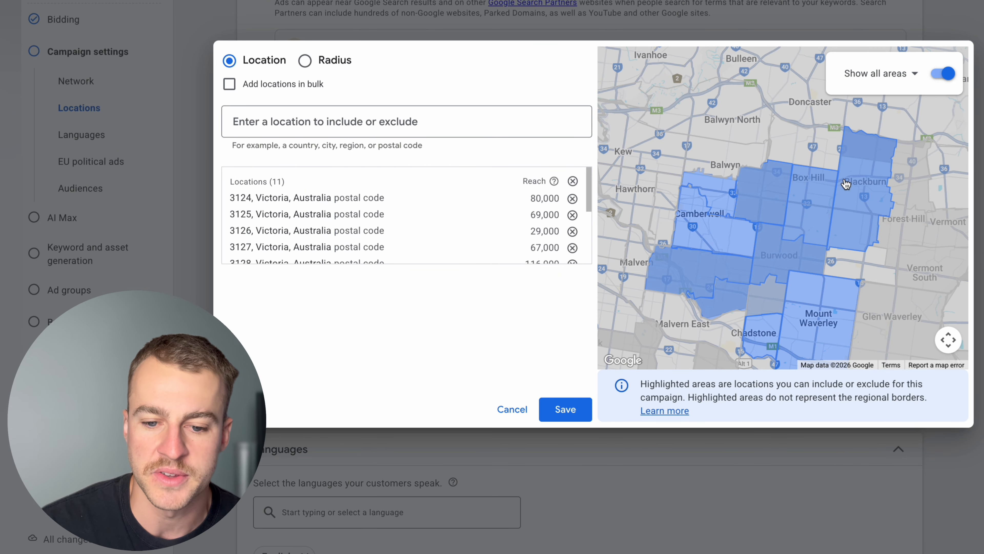
click(842, 264)
click(830, 242)
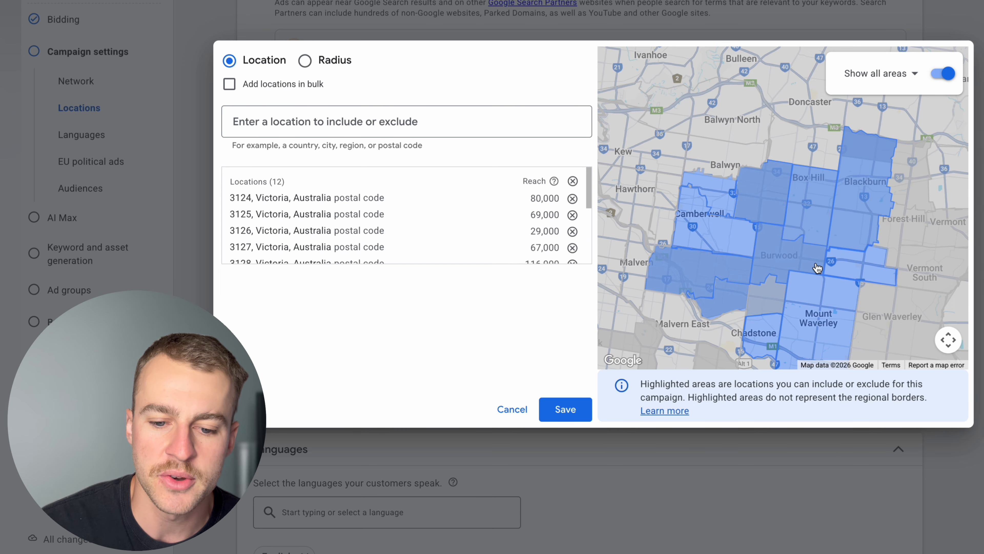
- Include the remaining area between Burwood and Chadstone and postal code area 3145 at Malvern East from the map
click(769, 272)
click(739, 365)
click(729, 283)
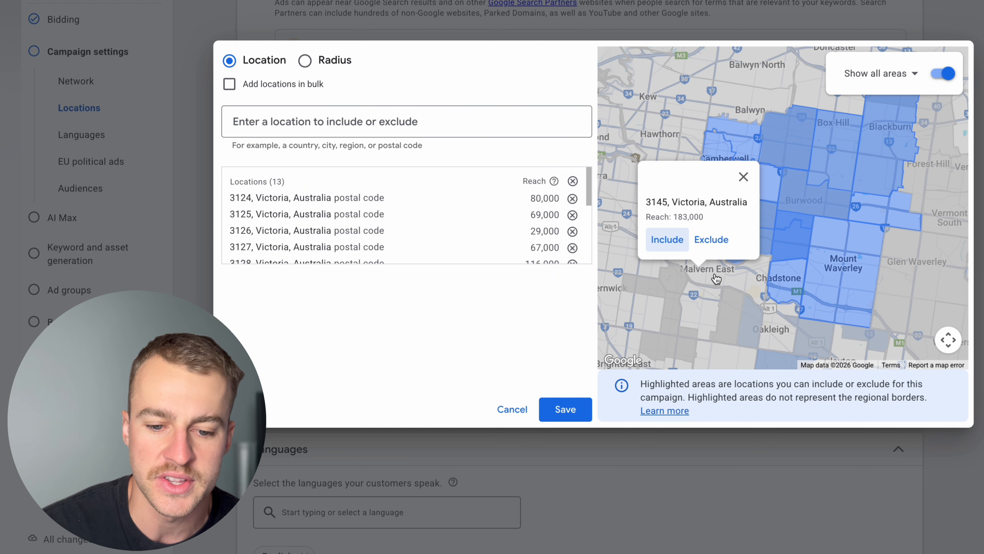
click(667, 246)
- Include the postal code areas 3123 west of Camberwell and 3144 at Malvern from the map
click(681, 199)
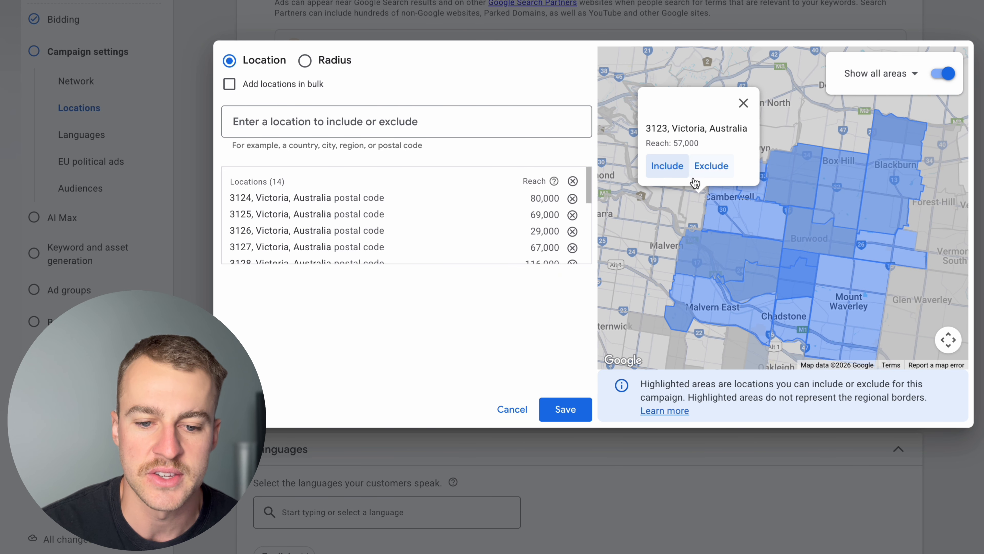
click(663, 165)
click(659, 233)
click(634, 220)
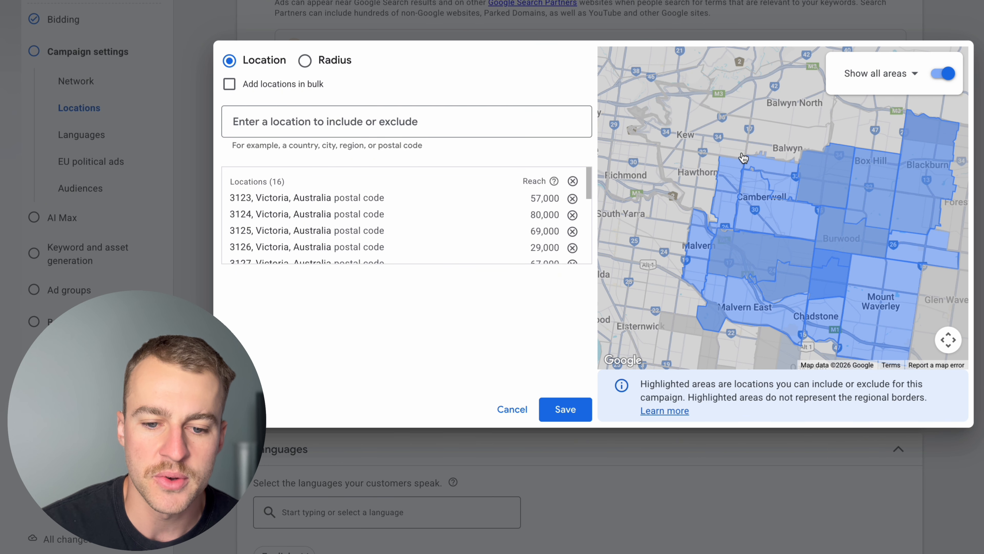
- Include the postal code areas 3122 at Hawthorn and 3103 at Balwyn, and save the location selection
click(700, 173)
click(665, 166)
click(796, 159)
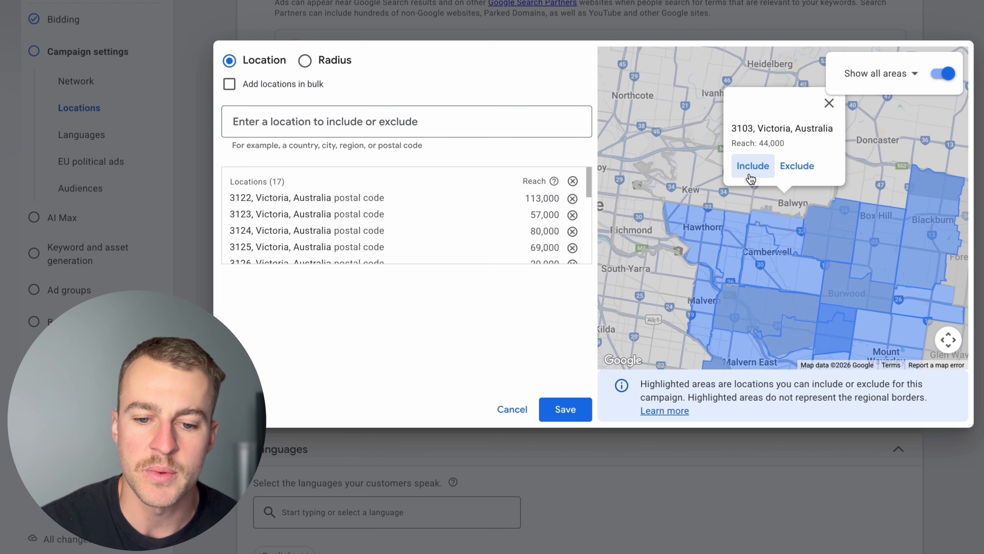
click(751, 167)
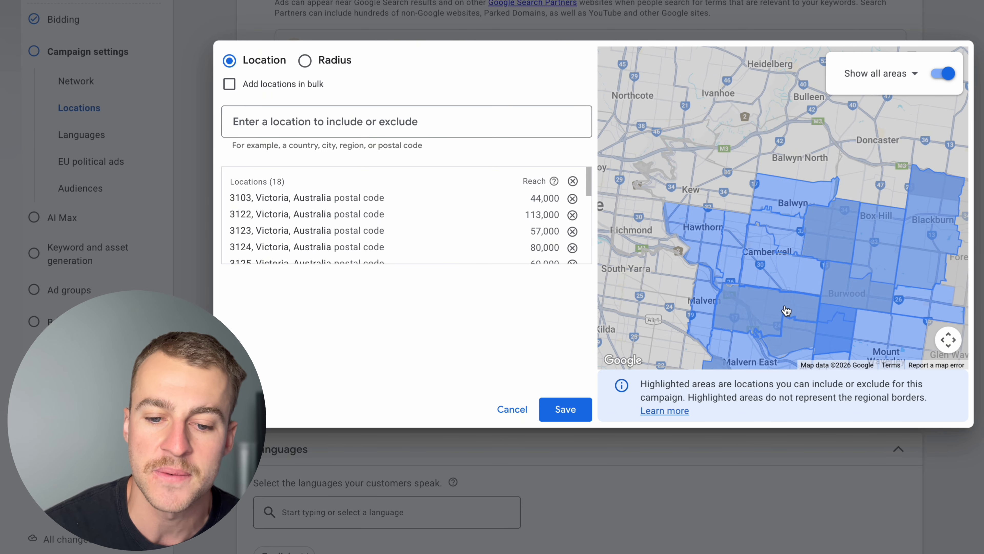
drag(811, 310, 754, 266)
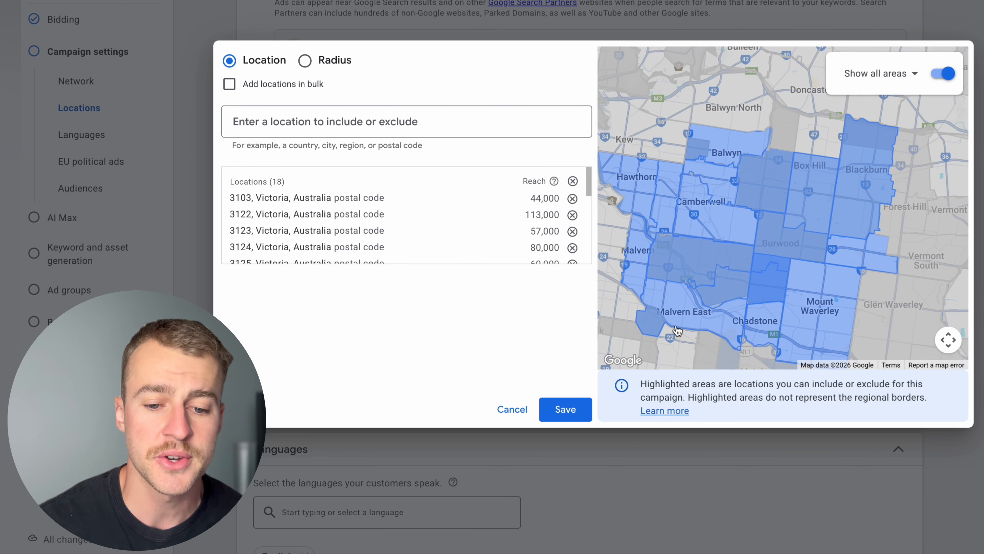
click(566, 409)
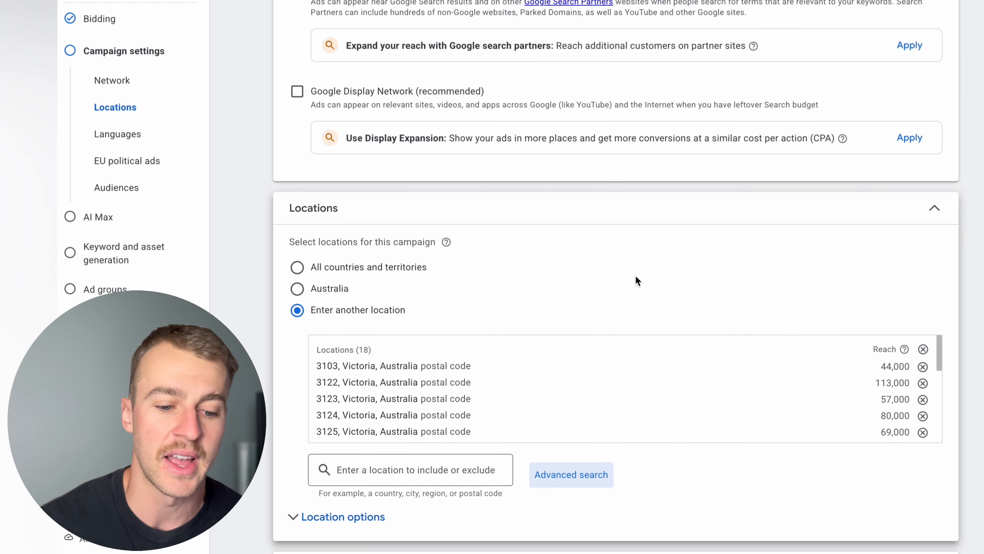
- Set the location options to "Presence: People in or regularly in your included locations"
scroll(635, 275, down, 5)
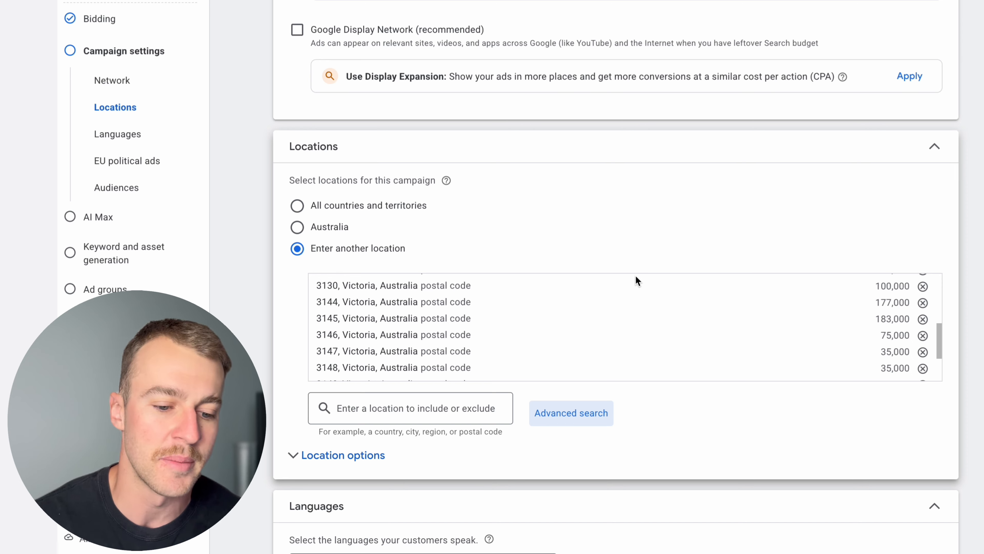
scroll(639, 455, down, 3)
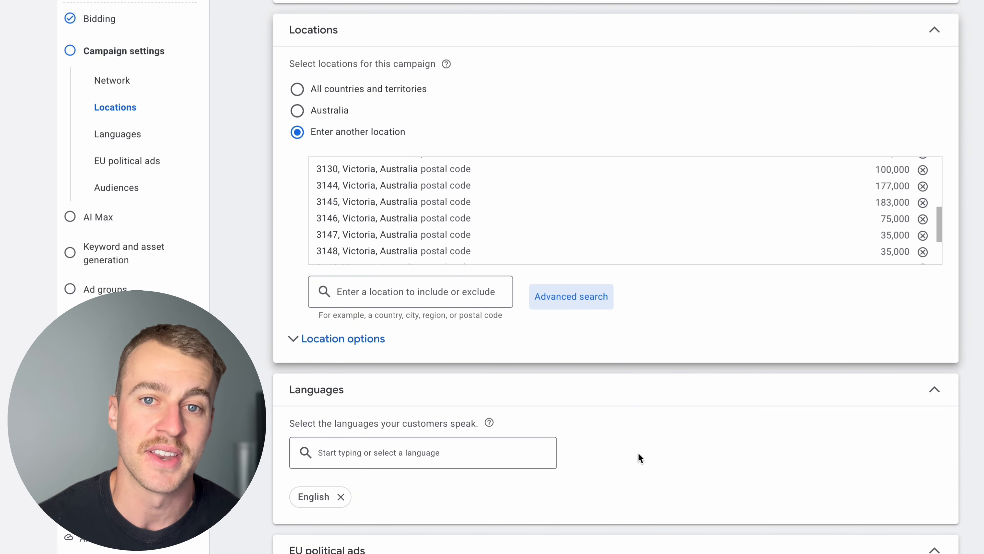
click(341, 340)
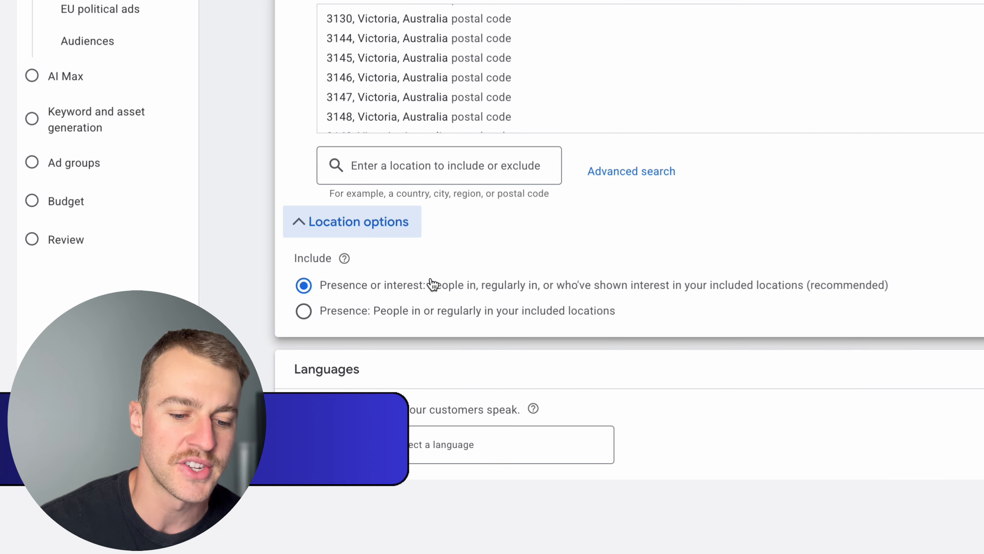
drag(327, 289, 464, 290)
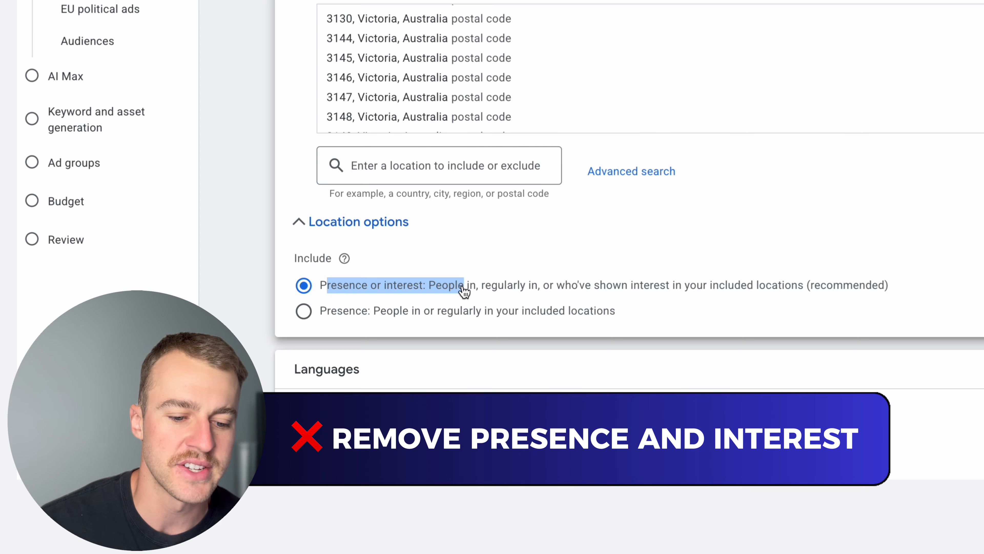
click(326, 312)
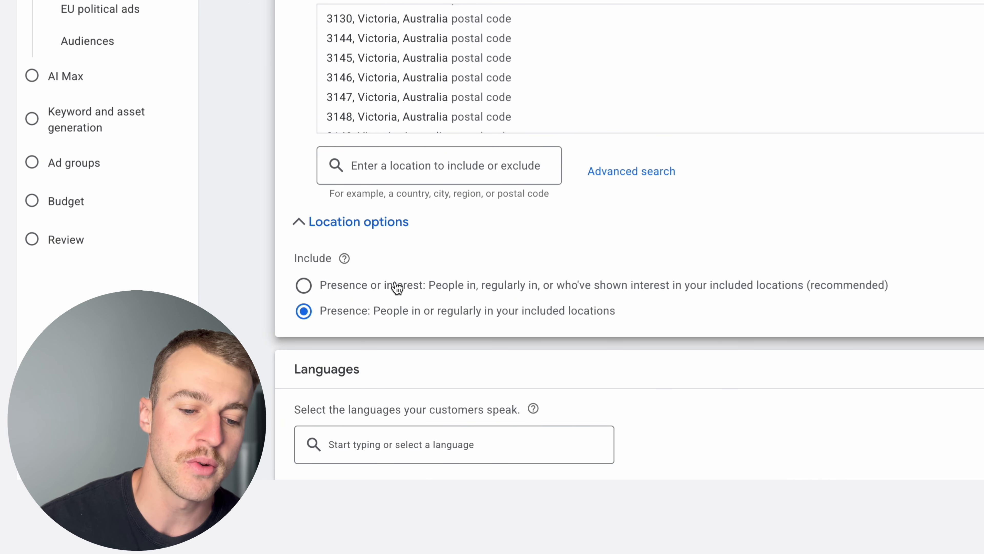
drag(383, 286, 421, 289)
click(422, 291)
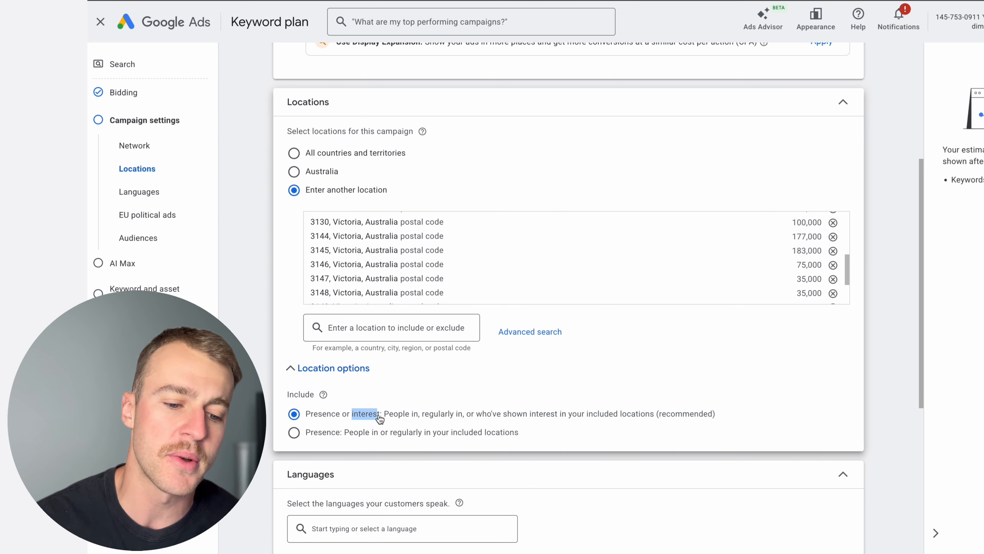
click(294, 432)
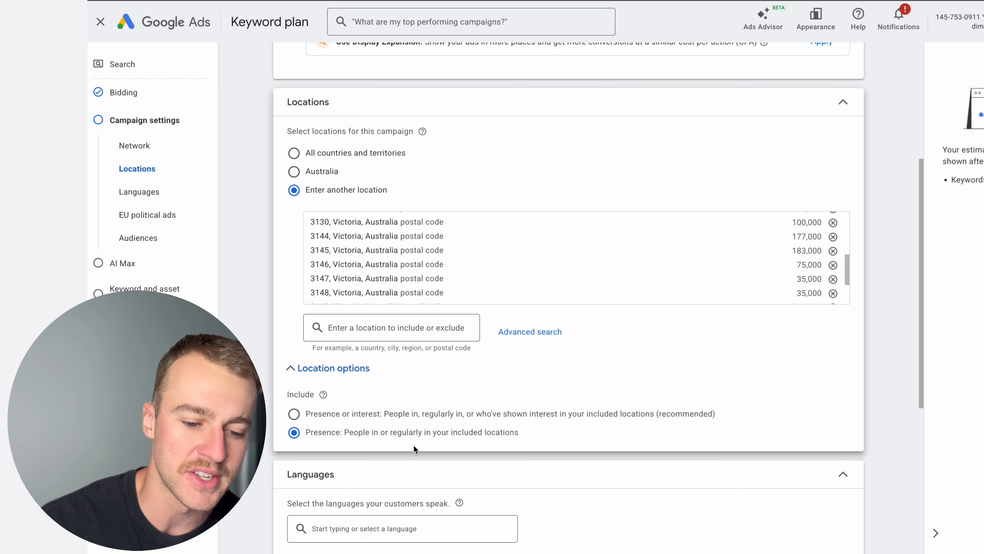
- Look through the language, EU political ads and additional campaign settings, including the ad schedule options
scroll(414, 445, down, 1)
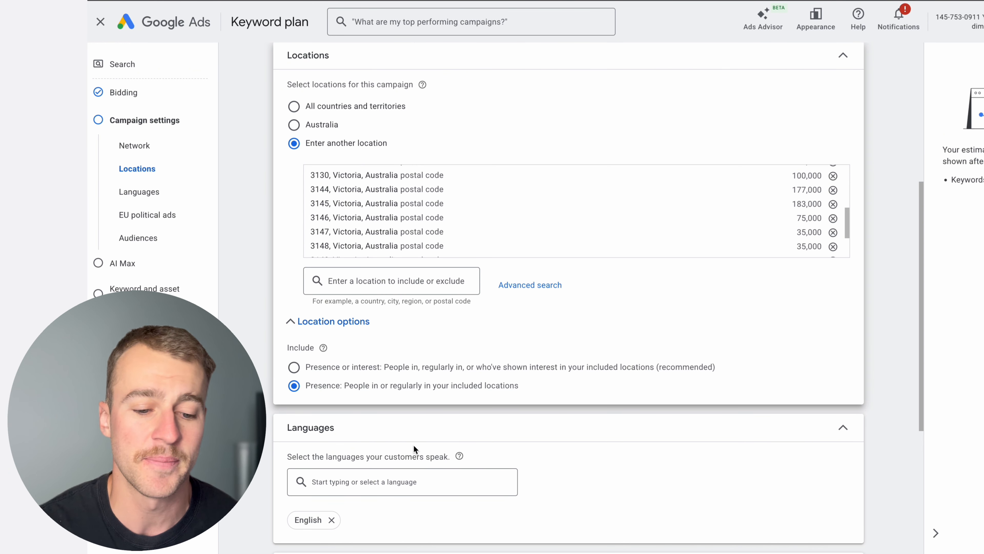
scroll(414, 444, down, 5)
click(408, 495)
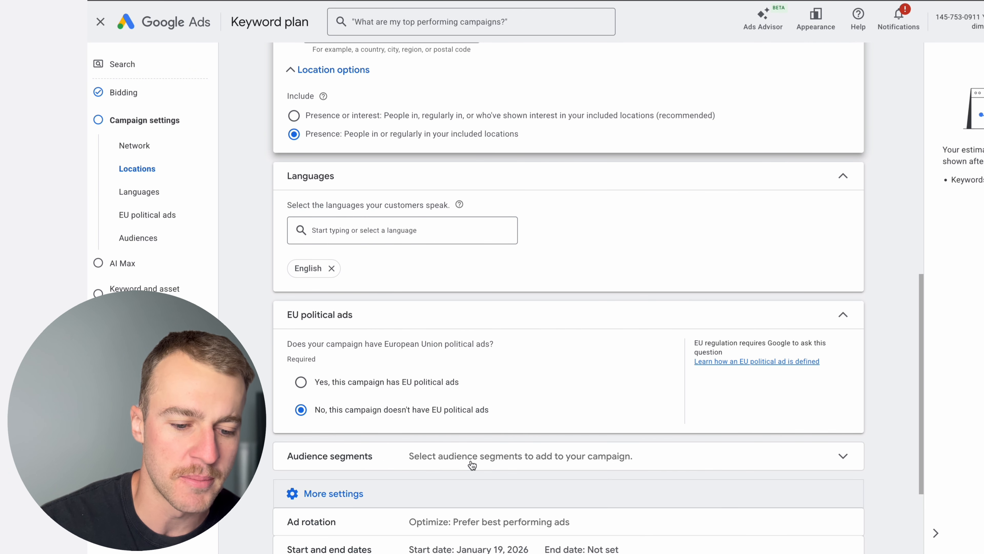
scroll(468, 466, down, 3)
click(468, 450)
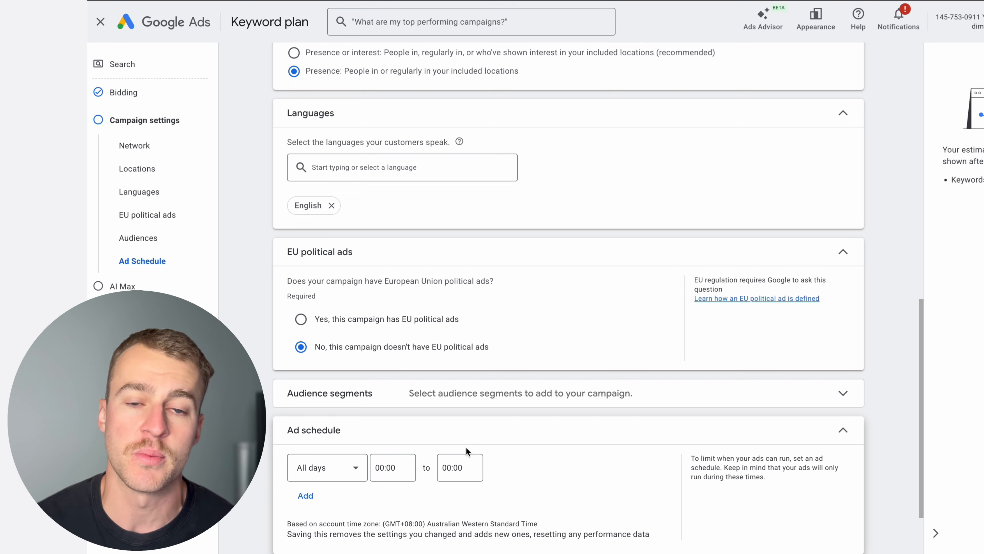
click(445, 438)
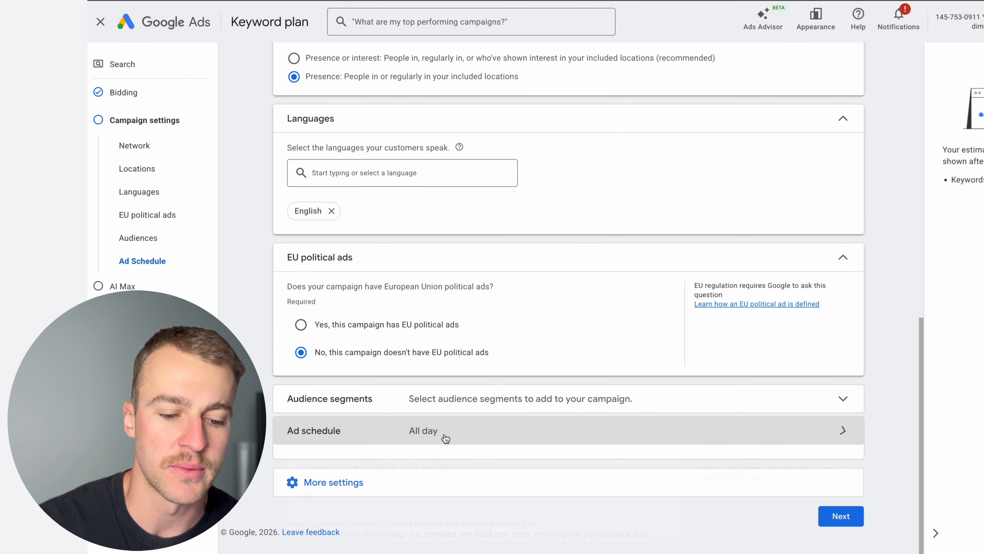
- Add all suggested audience segments to the campaign under the Observation targeting setting
click(461, 411)
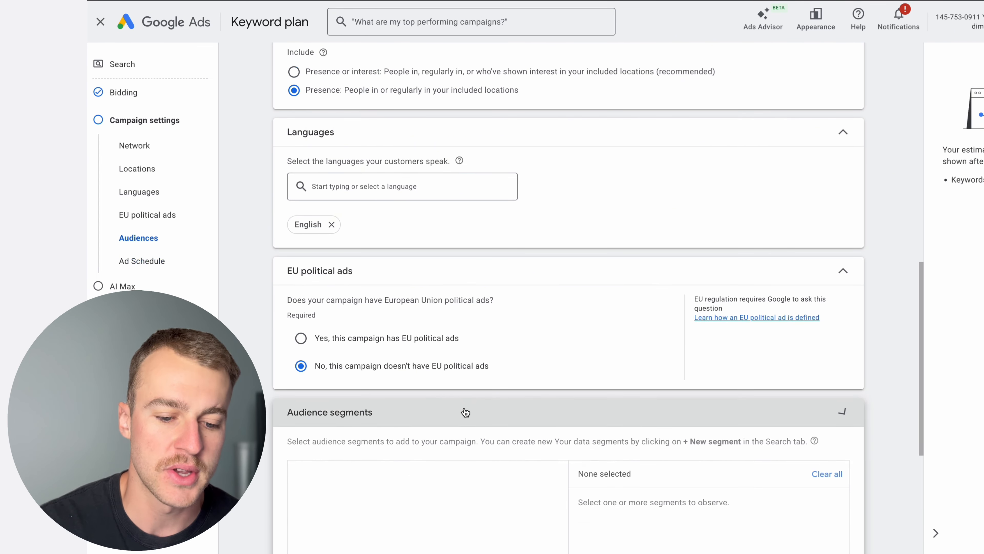
scroll(404, 474, down, 5)
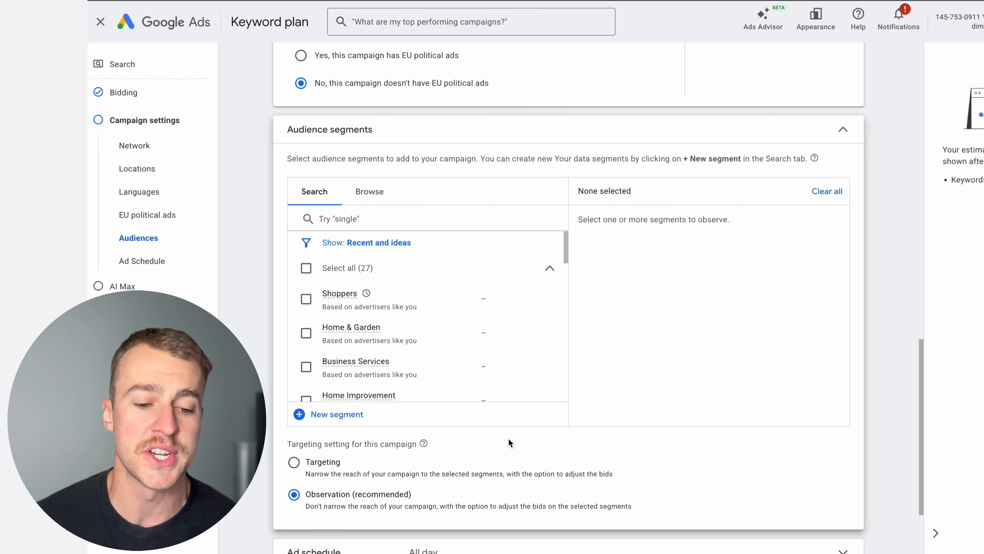
click(306, 268)
scroll(461, 431, down, 2)
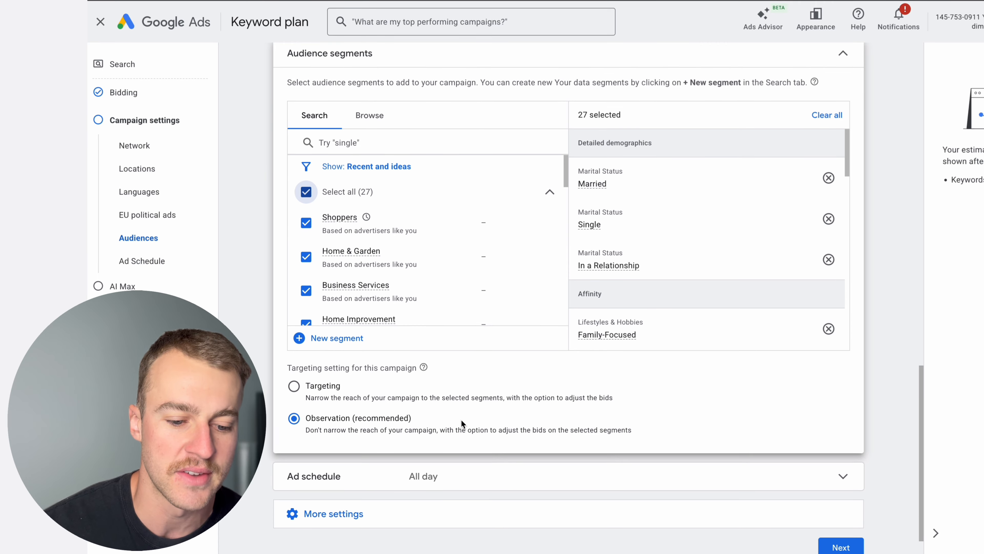
scroll(461, 419, down, 1)
triple_click(338, 403)
click(470, 400)
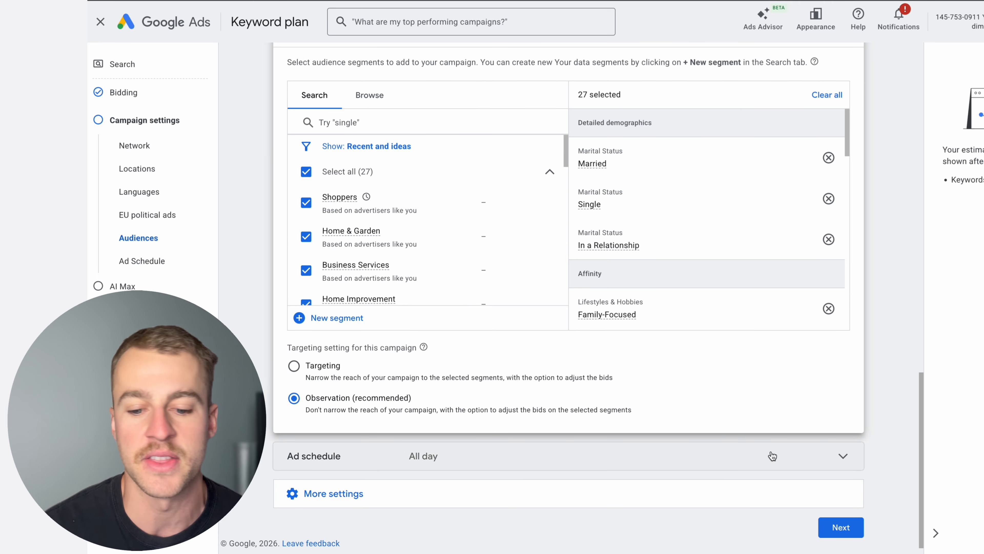
- Continue past the campaign settings and AI Max without enabling AI Max, and skip the keyword and asset generation
click(848, 528)
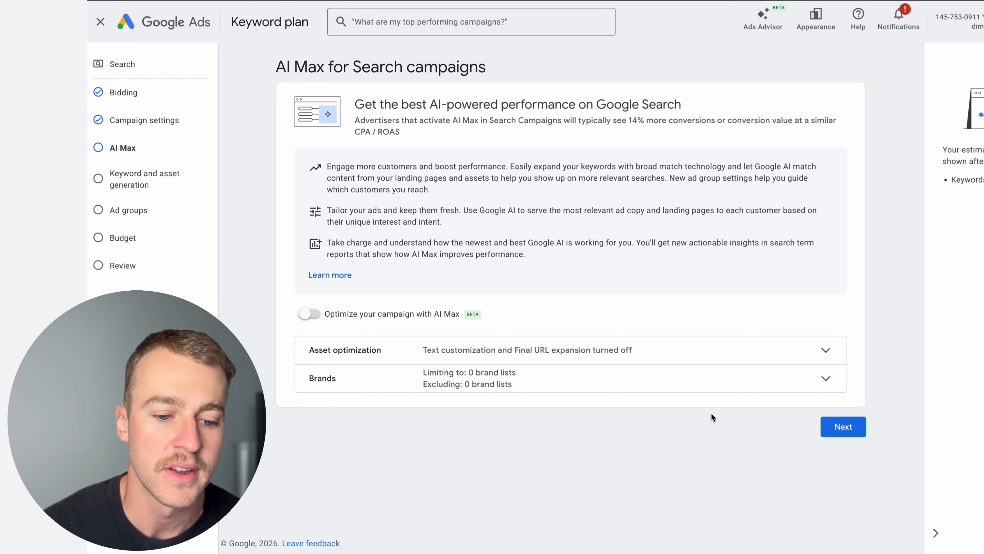
click(844, 427)
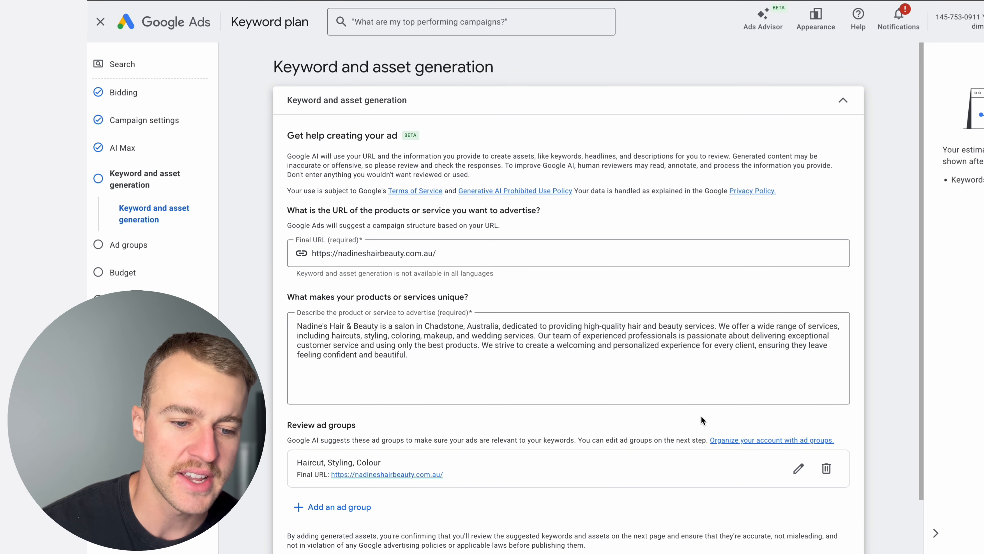
scroll(701, 416, down, 2)
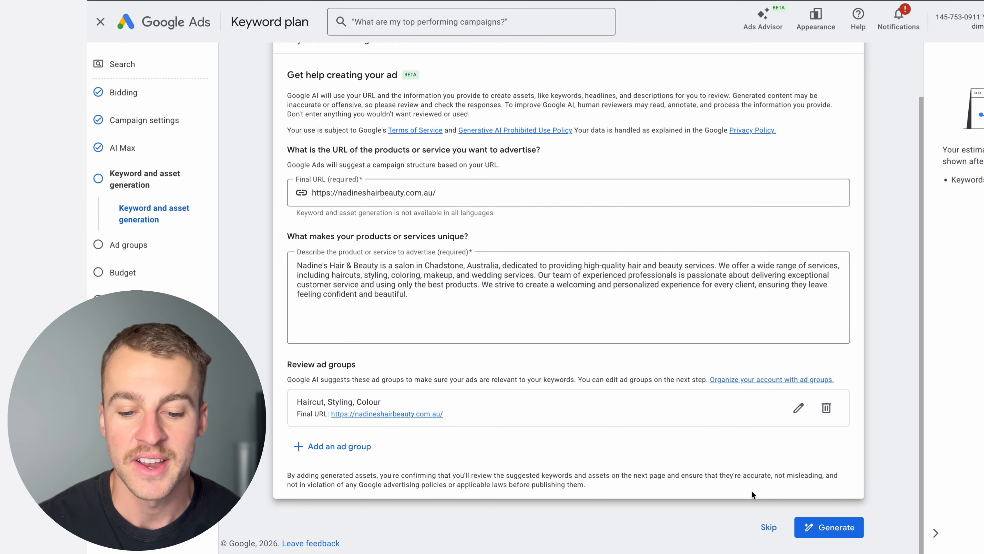
click(768, 528)
- Enter the keywords "hair salon/haircut/hairdressers/hair parlour/hair and beauty salon near me", "hair salon close to me" and "hair salon near by me" on separate lines
click(638, 394)
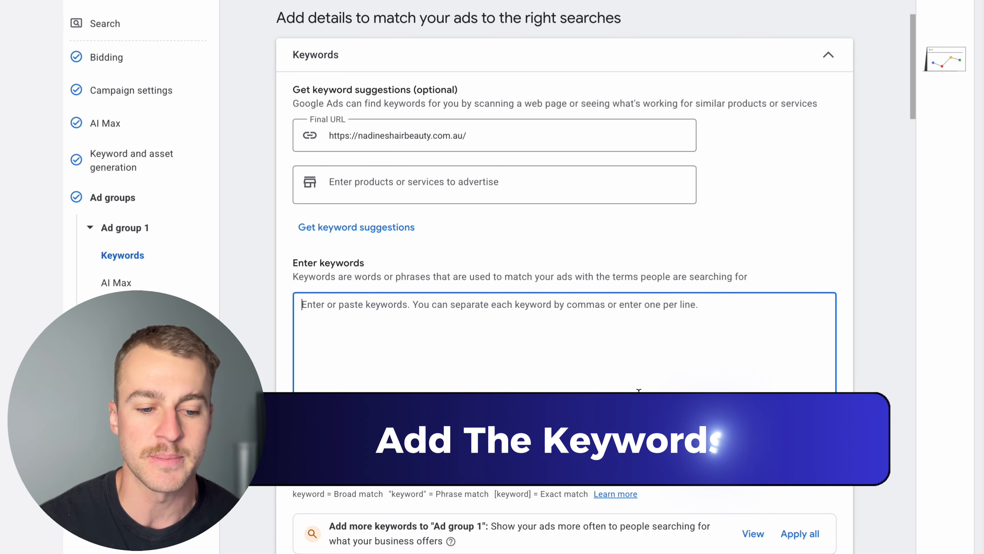
text(hair salon near me haircut near me hairdressers near me hair salon close to me hair parlour near me hair and beauty salon near me hair salon near by me)
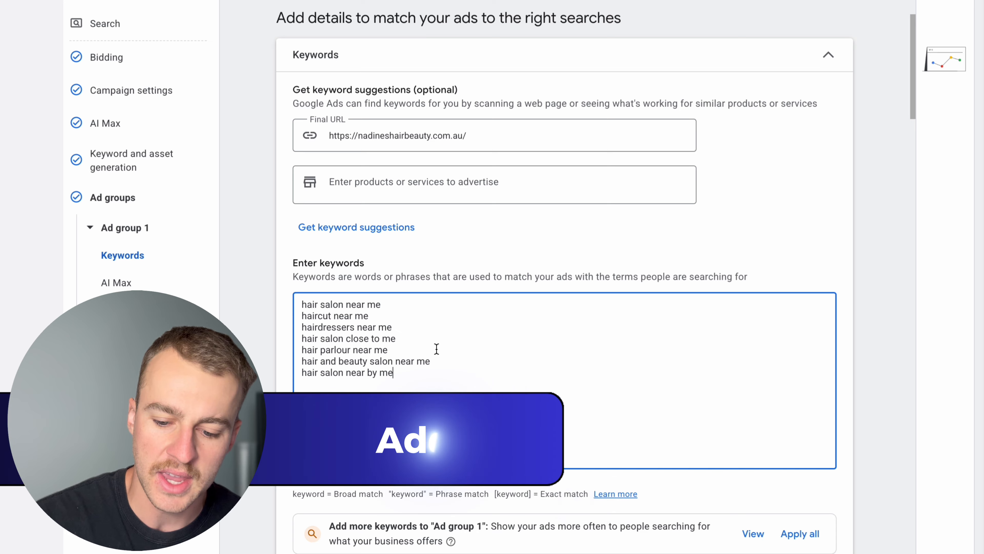
- Add a closing square bracket to each keyword line, working from the last keyword up to the first, for exact match
text(])
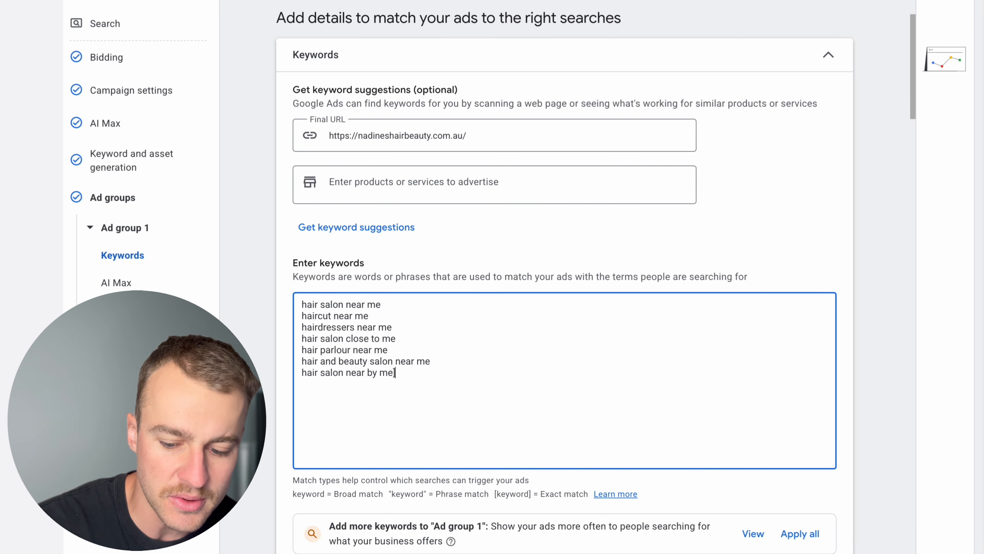
key(Up)
text(])
key(Up)
text(])
key(Up)
text(])
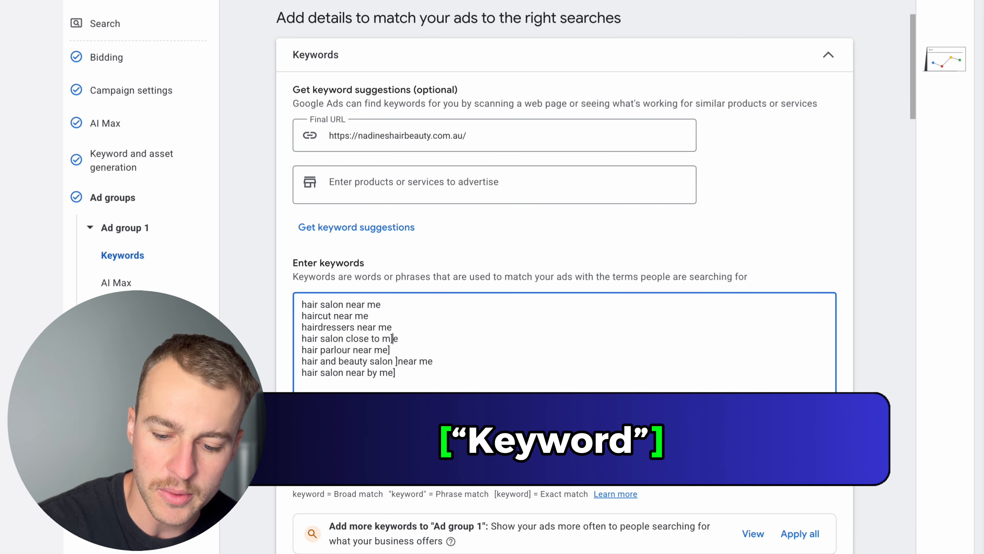
key(Up)
text(])
key(Up)
text(])
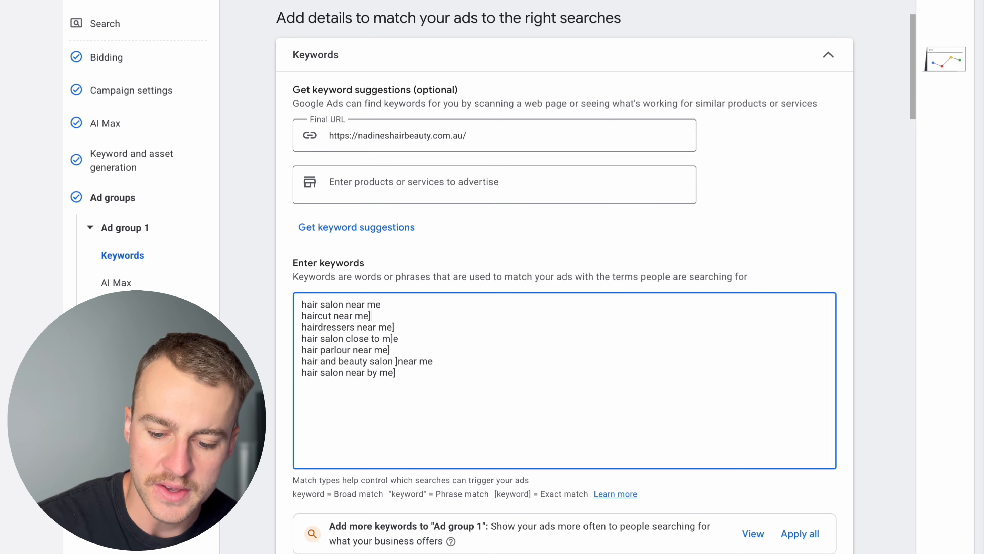
key(Up)
text(])
key(BackSpace)
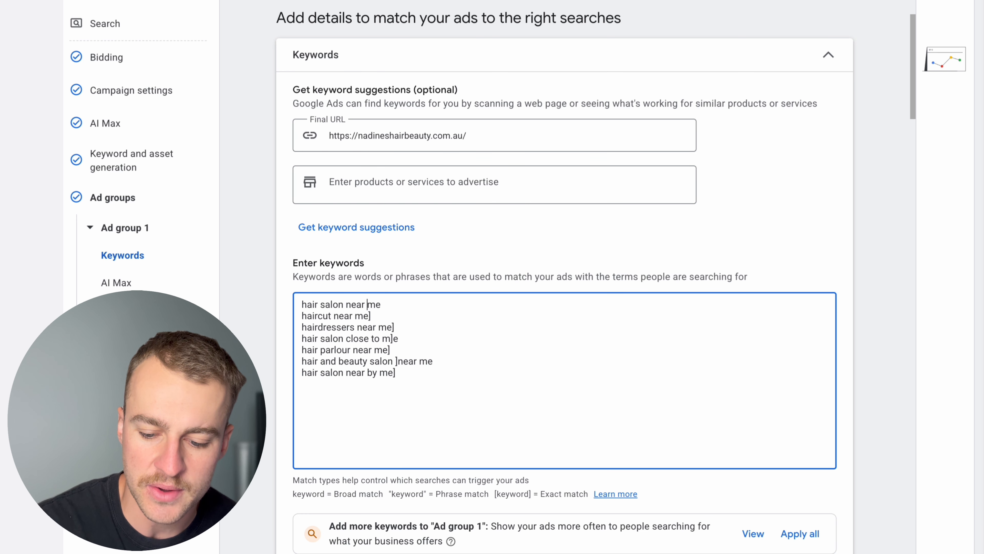
key(Right)
key(Right)
key(Right)
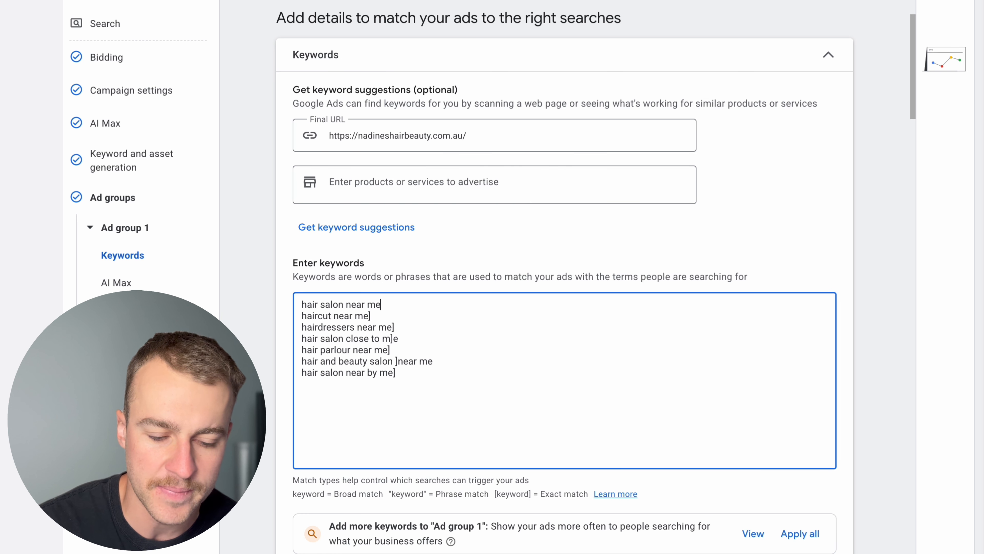
text(])
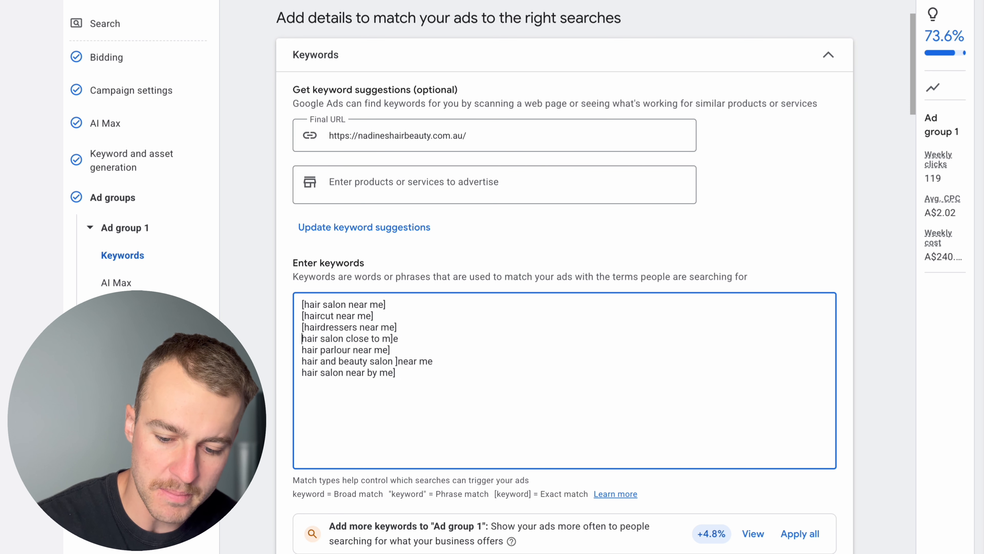
- Add an opening square bracket to the last four keywords and move the misplaced closing bracket to the end of "hair and beauty salon near me"
text([)
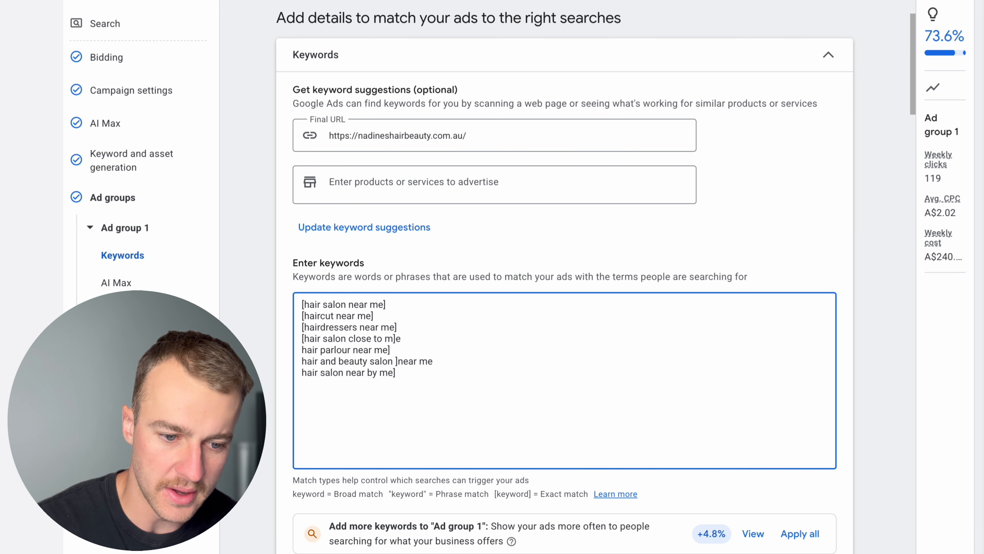
text([)
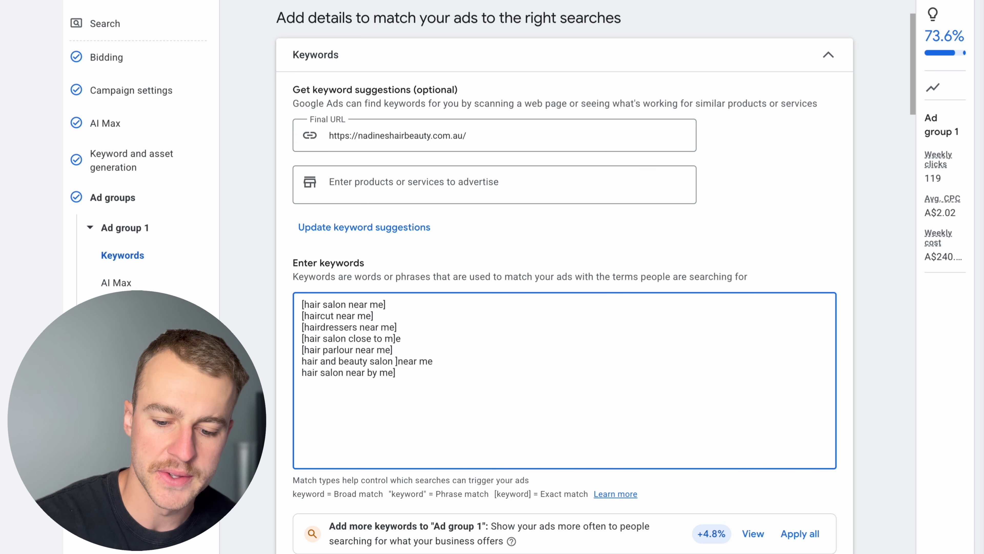
text([)
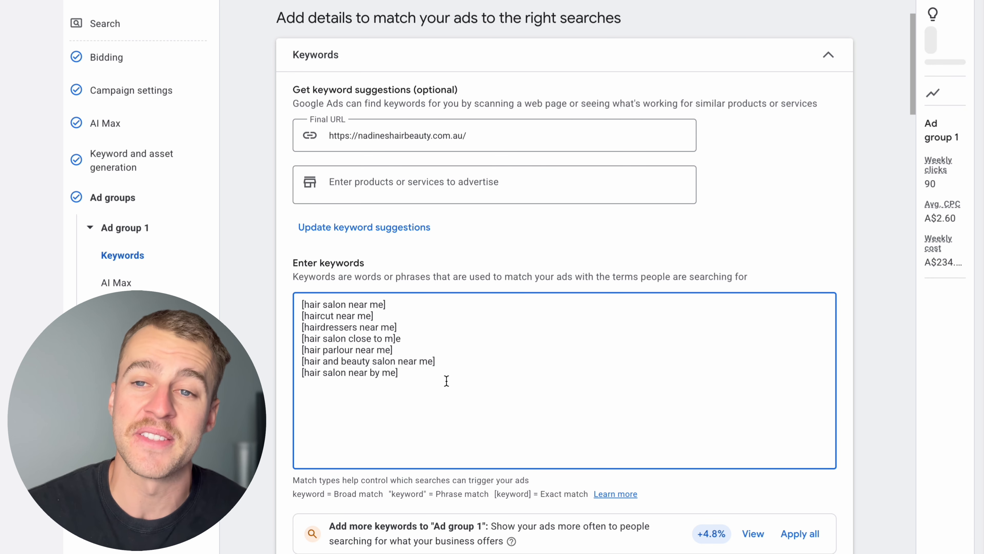
- Compare the bracketed keyword list with the broad, phrase and exact match notation explained beneath it
scroll(504, 456, down, 2)
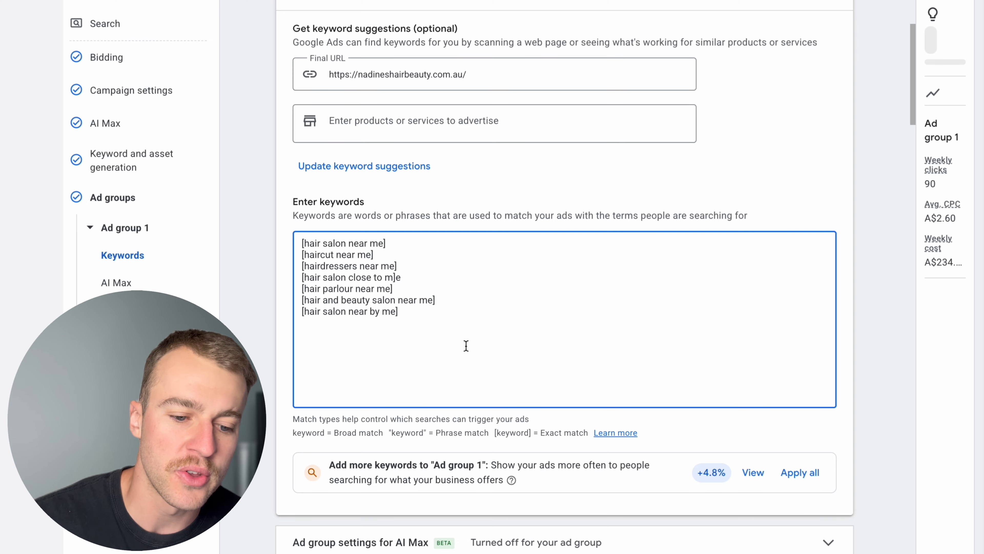
drag(414, 327, 292, 249)
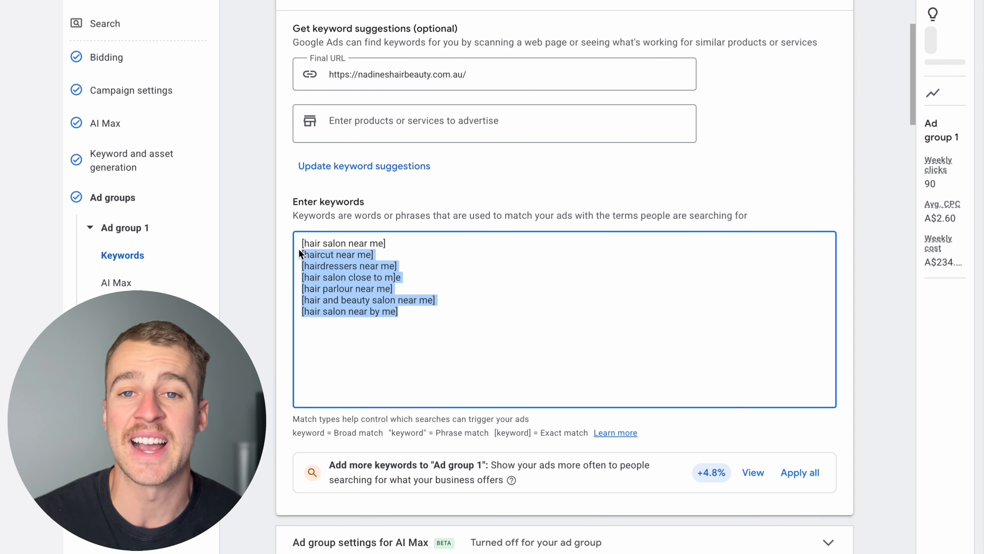
drag(486, 430, 423, 431)
click(412, 310)
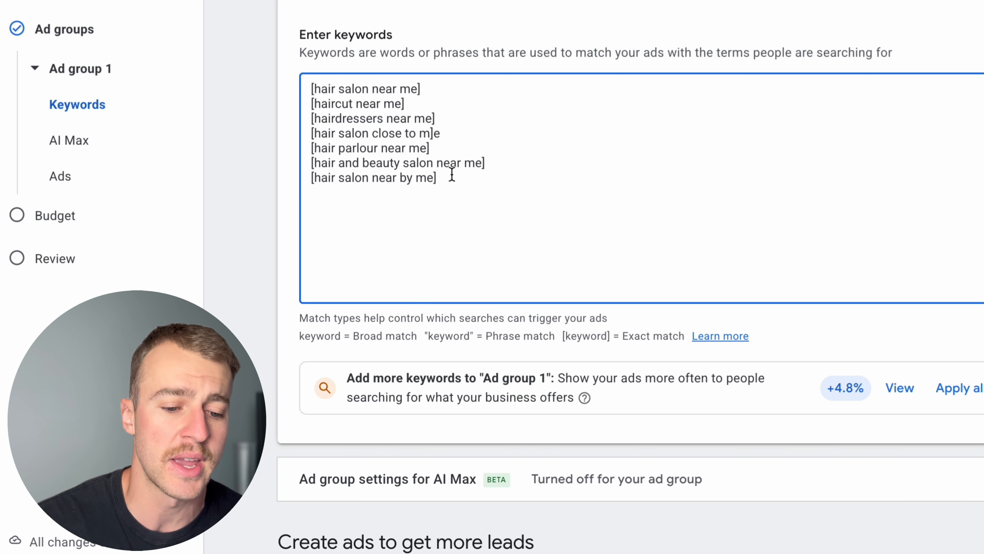
click(450, 336)
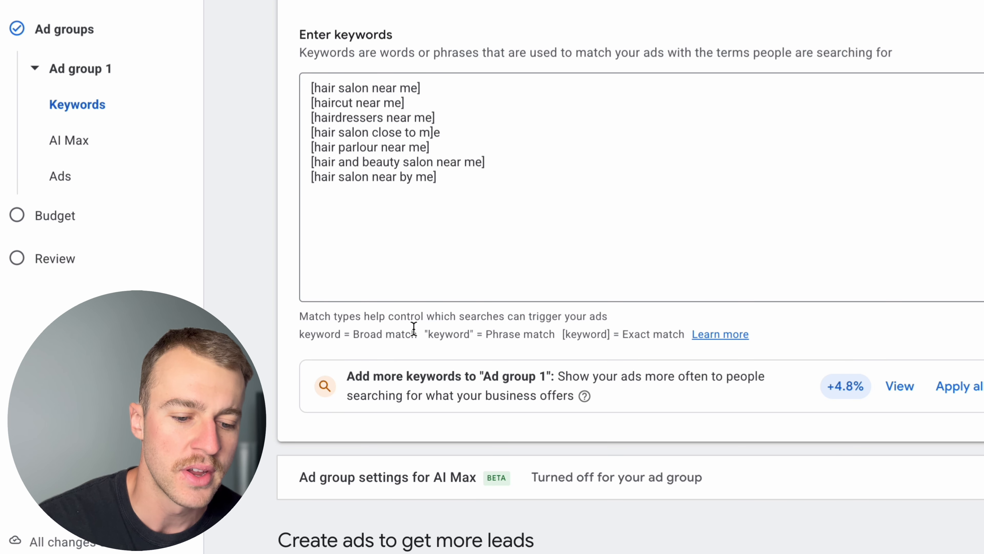
drag(414, 328, 351, 326)
click(455, 180)
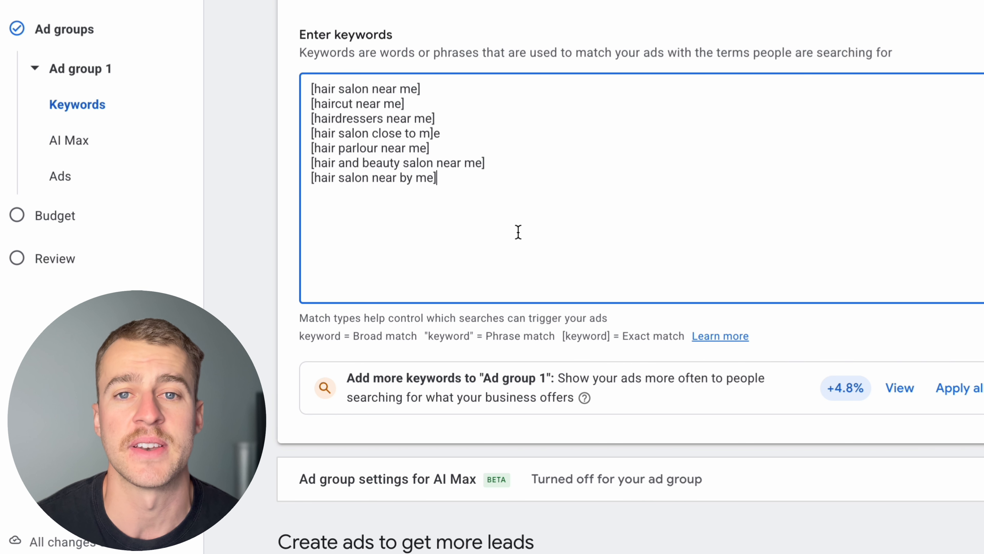
- Correct the fourth keyword to "[hair salon close to me]" by moving its closing bracket to the end
key(BackSpace)
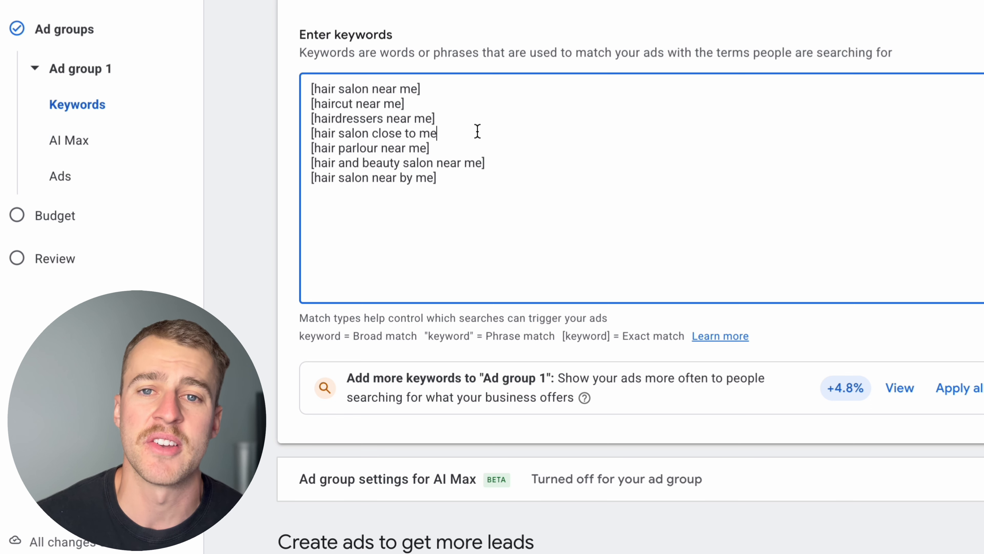
text(])
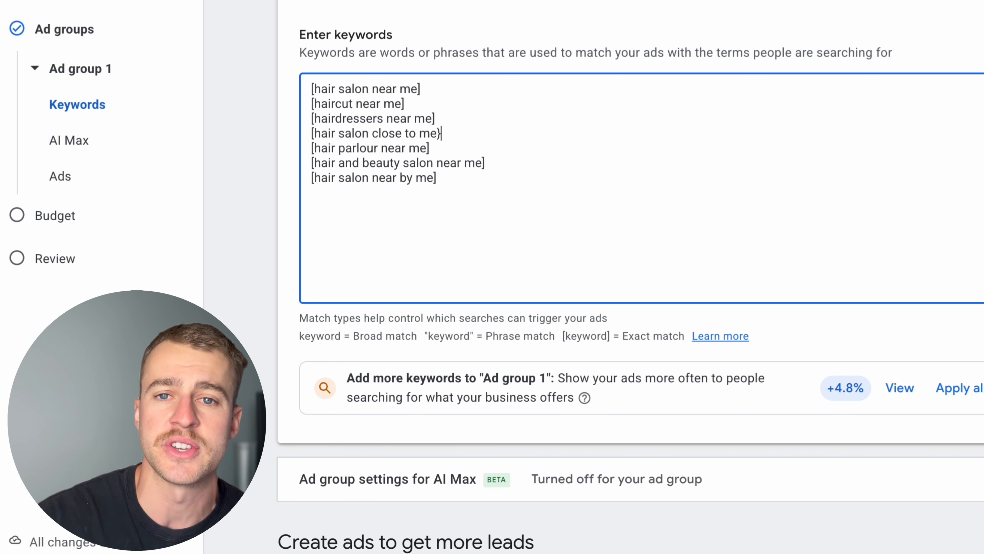
text(])
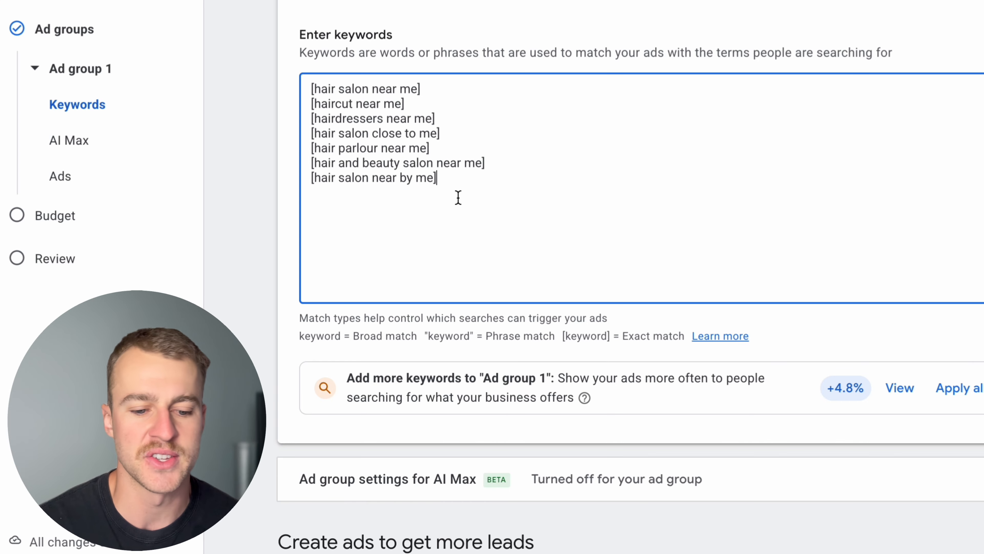
- Add the second existing call asset's phone number to the campaign and apply it
scroll(578, 343, down, 4)
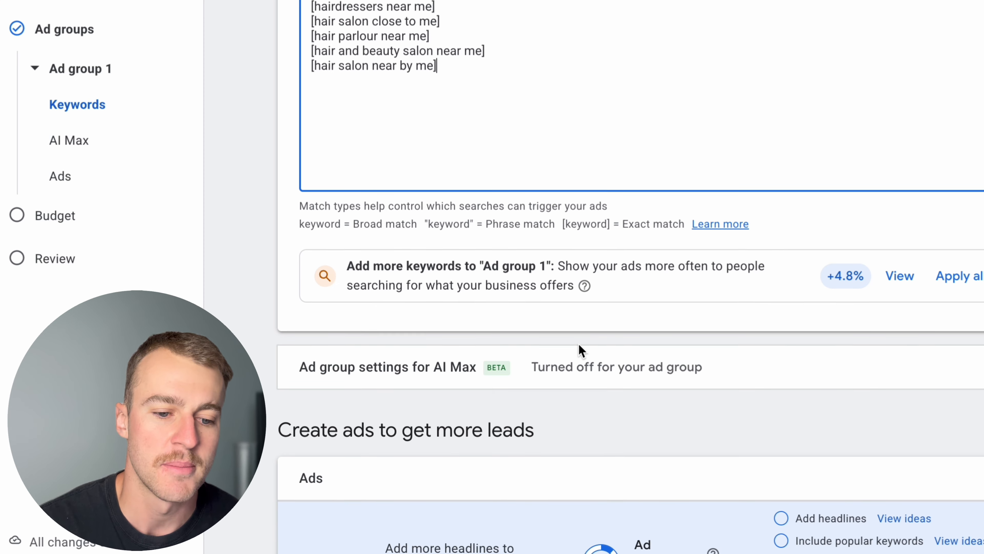
scroll(578, 345, down, 14)
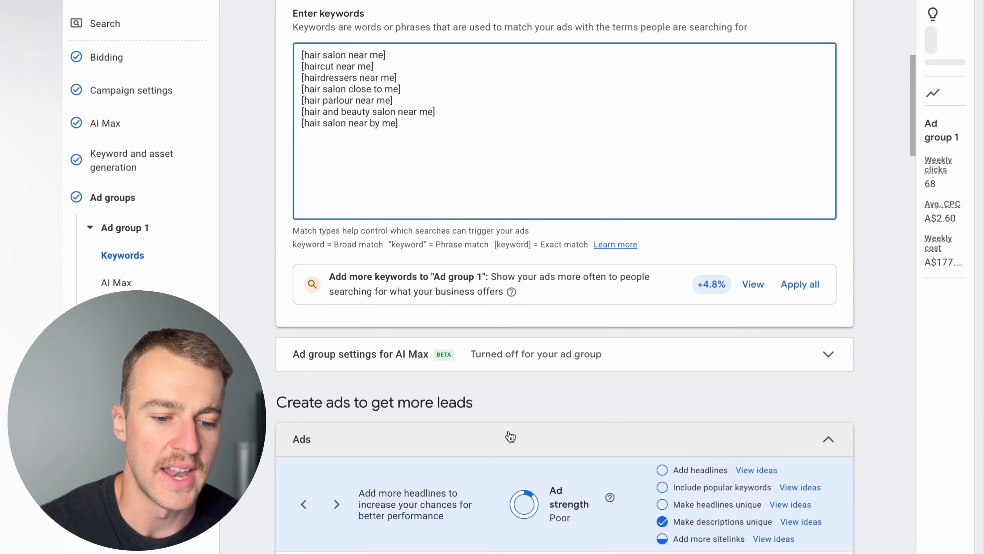
scroll(580, 332, up, 5)
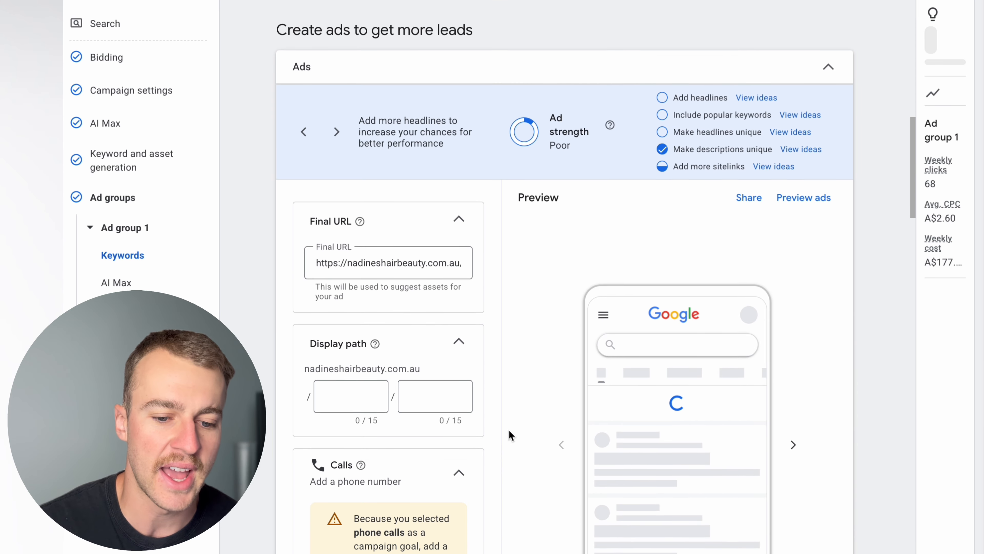
scroll(509, 430, down, 1)
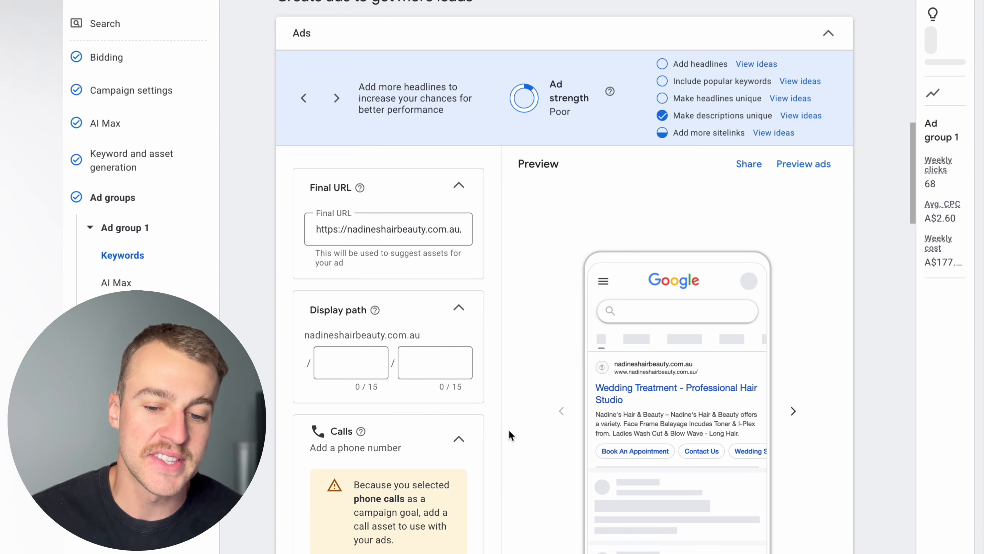
scroll(509, 430, down, 1)
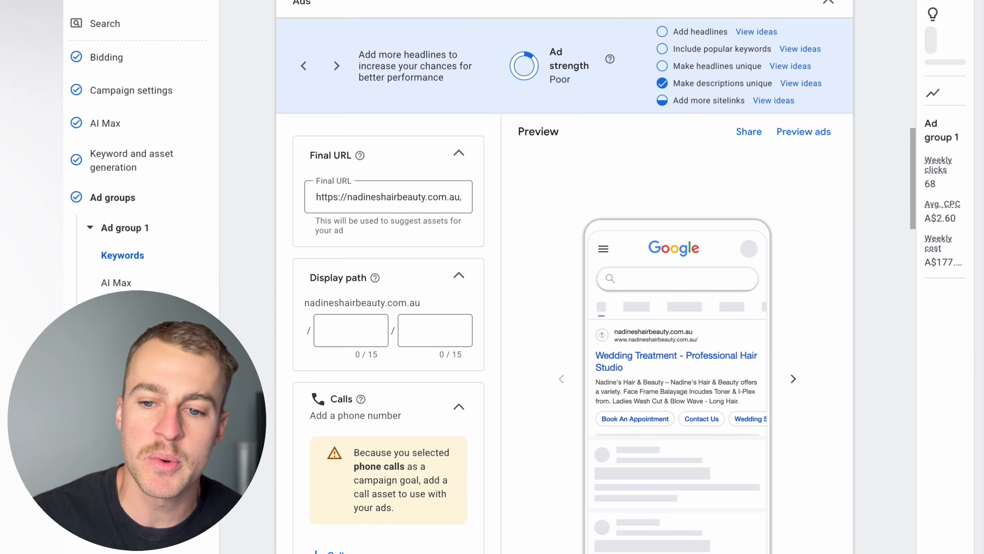
scroll(563, 409, down, 2)
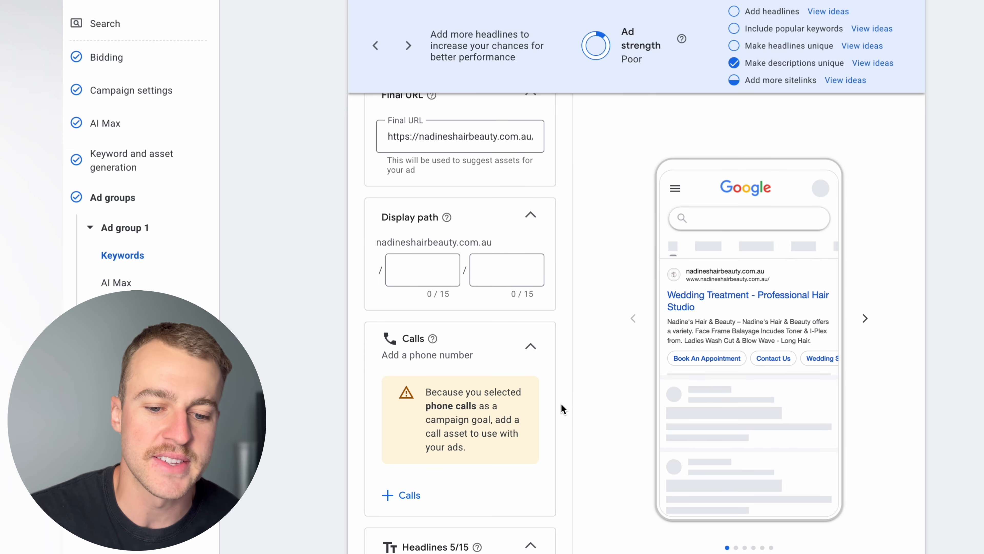
scroll(563, 409, down, 6)
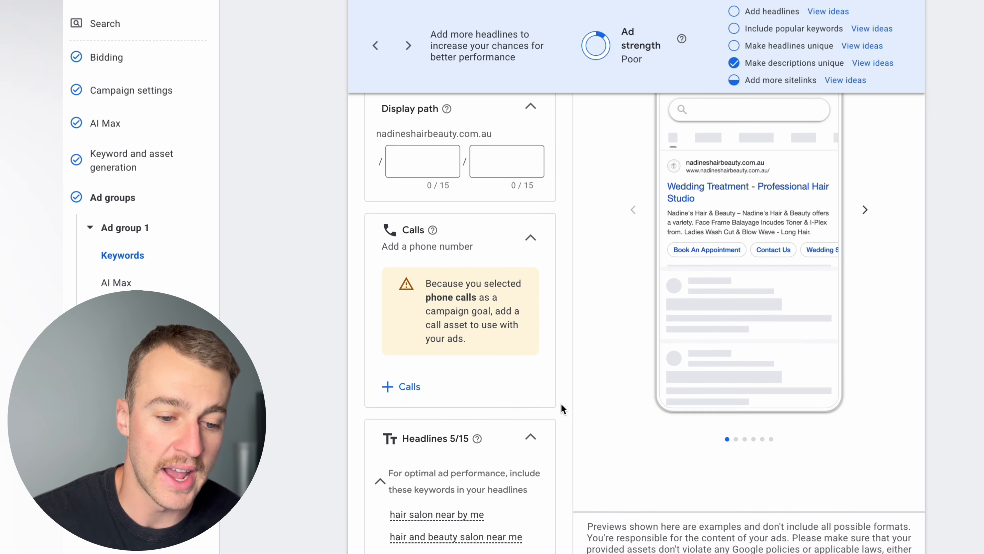
click(407, 291)
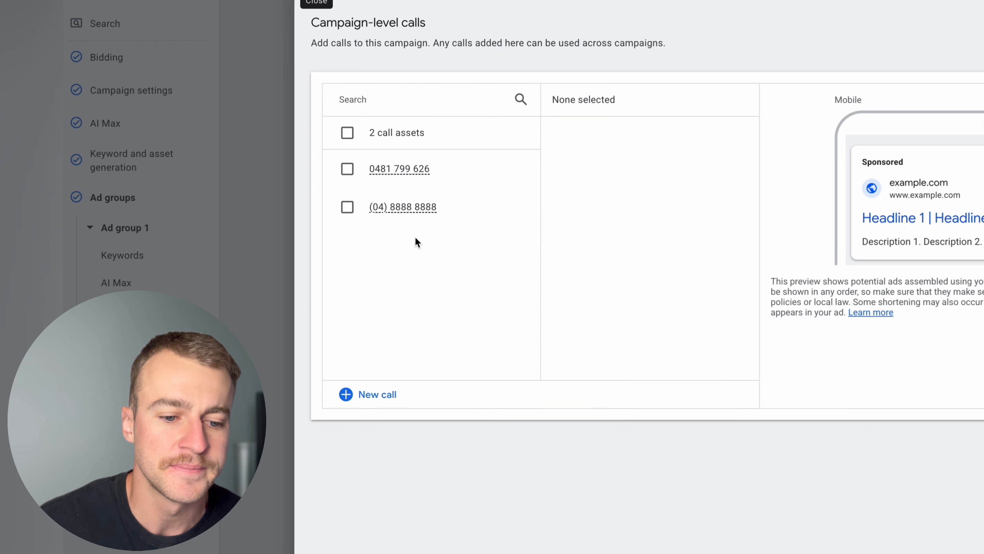
click(347, 207)
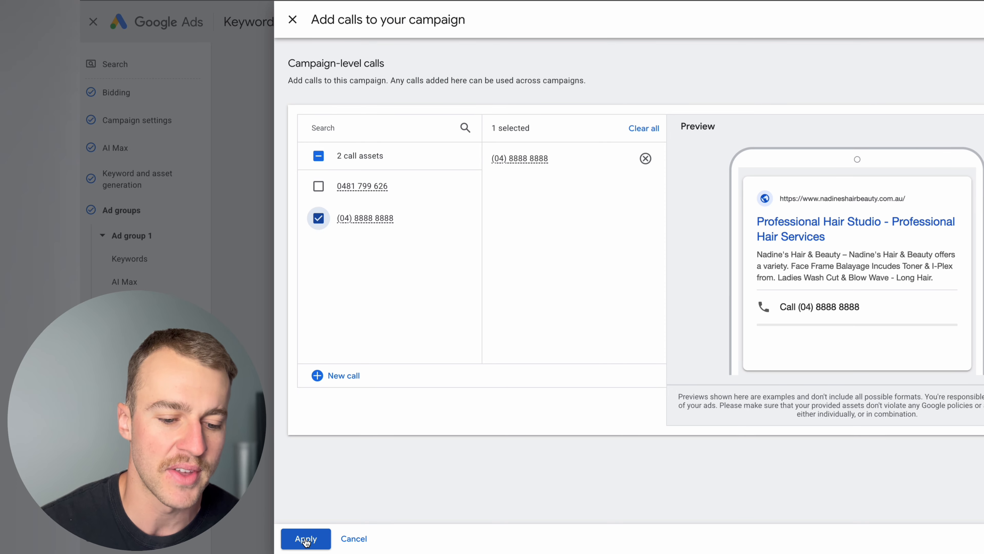
click(306, 542)
- Replace the first headline, "Professional Hair Studio", with a keyword insertion using the default text "hair salon near me" in Title case
click(343, 323)
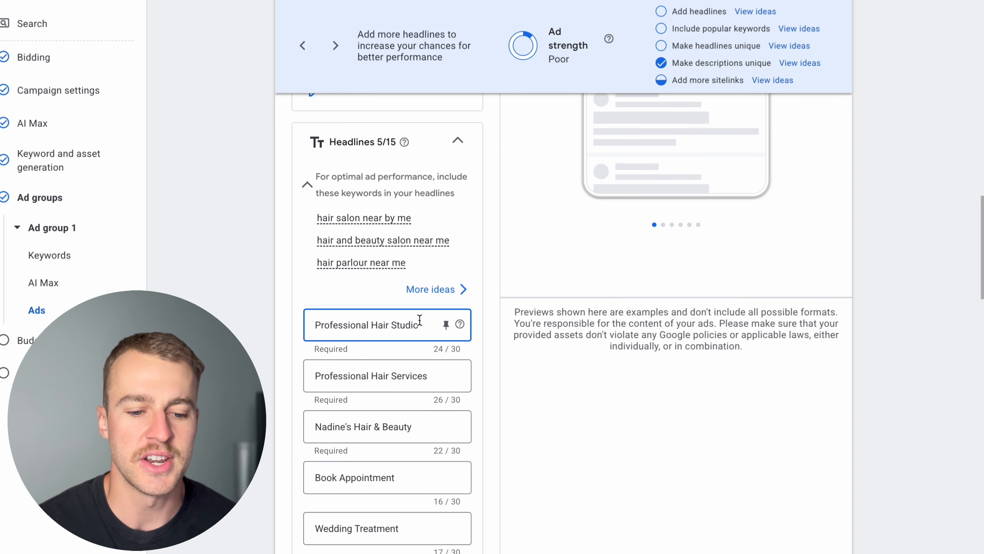
drag(420, 322, 314, 310)
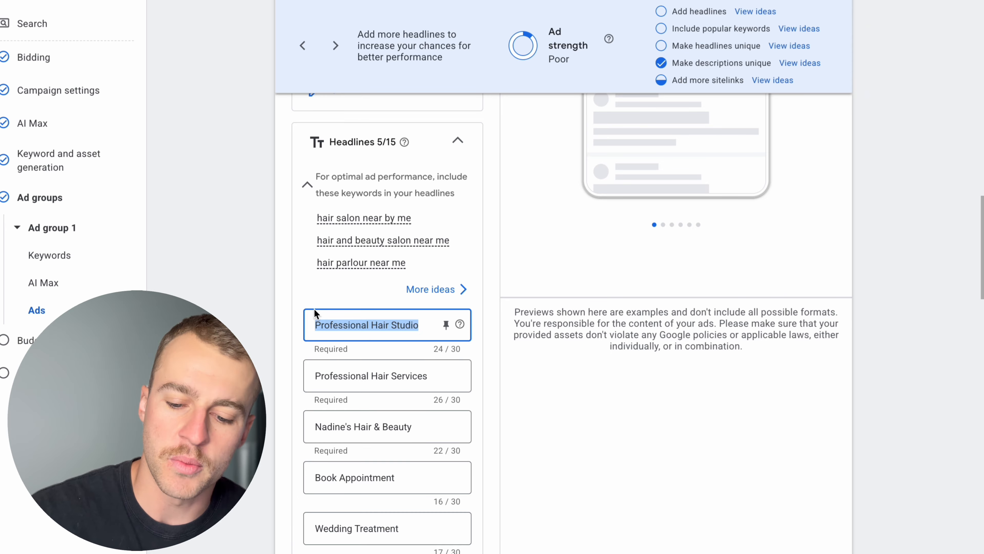
key(BackSpace)
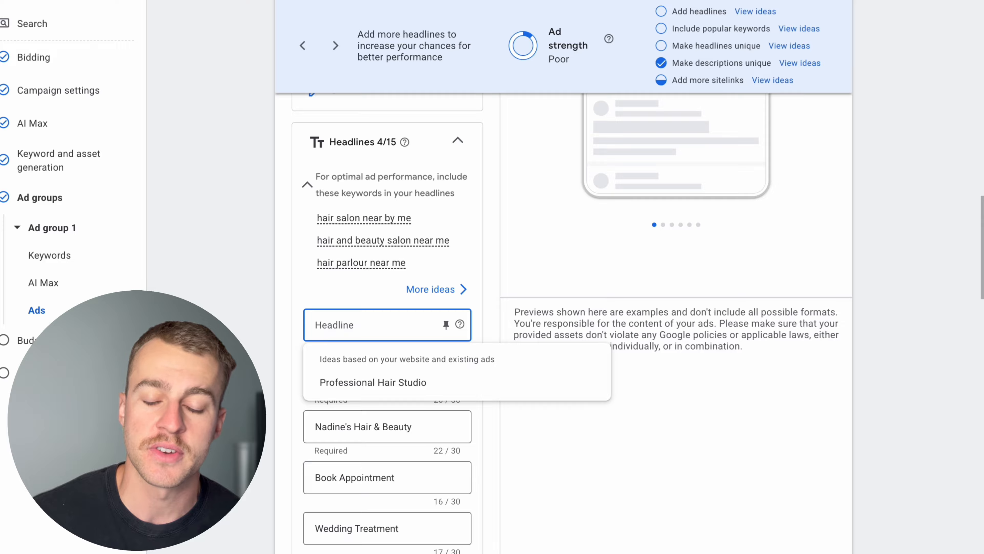
text({)
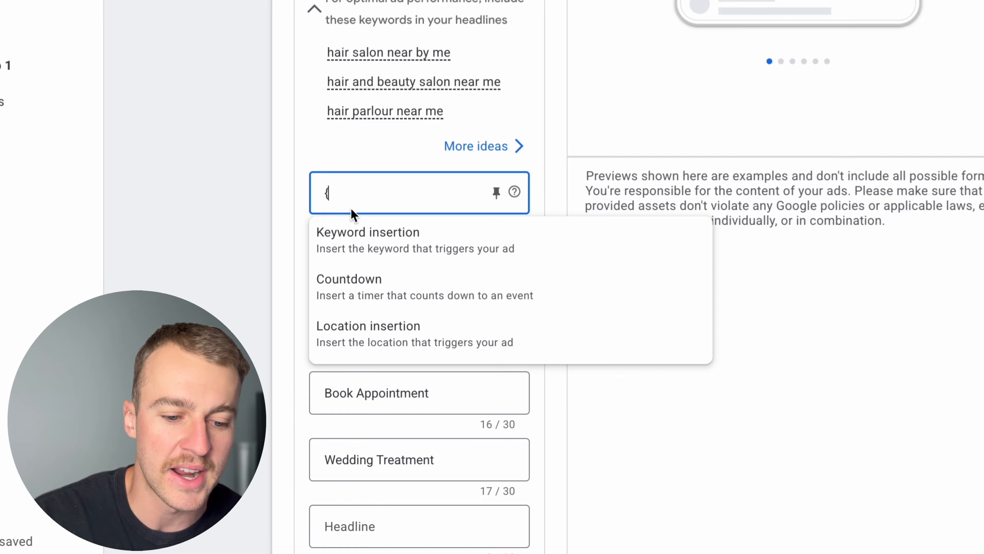
click(348, 235)
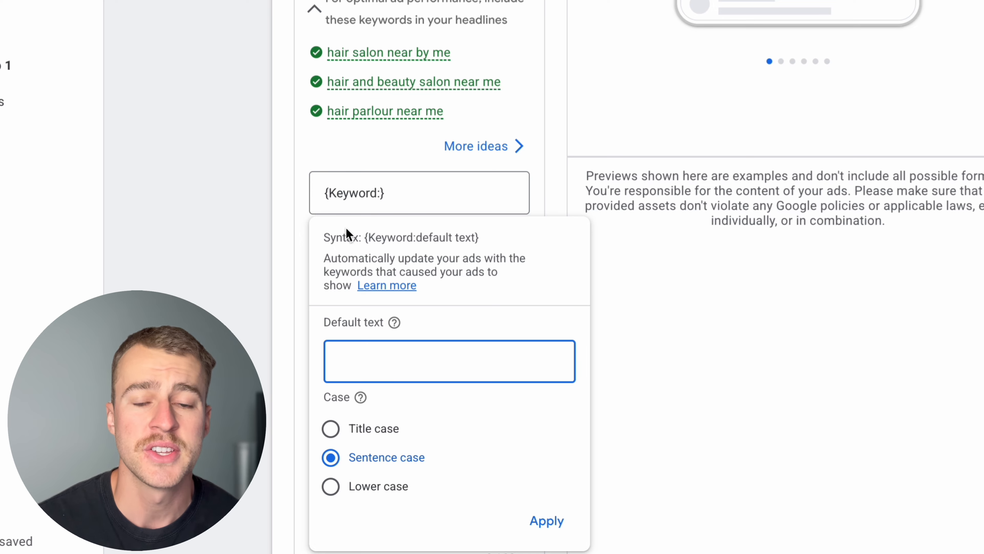
click(329, 431)
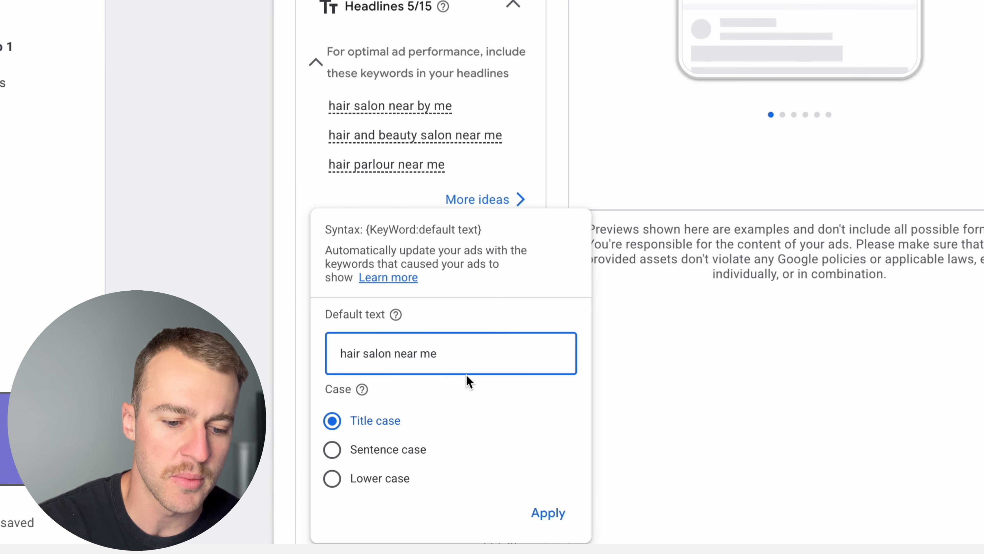
click(555, 516)
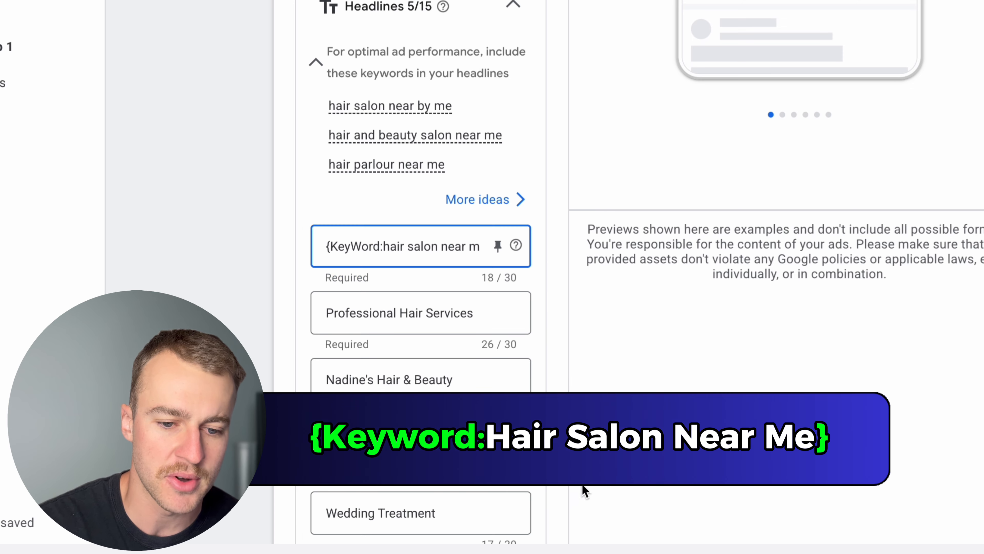
- Pin the keyword insertion headline to headline position 1
scroll(608, 332, down, 5)
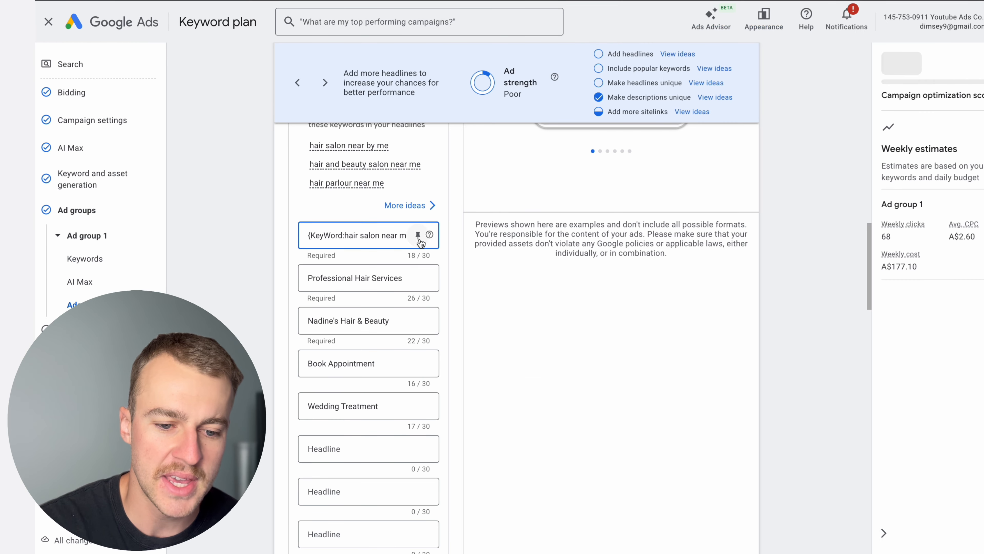
click(432, 201)
click(477, 348)
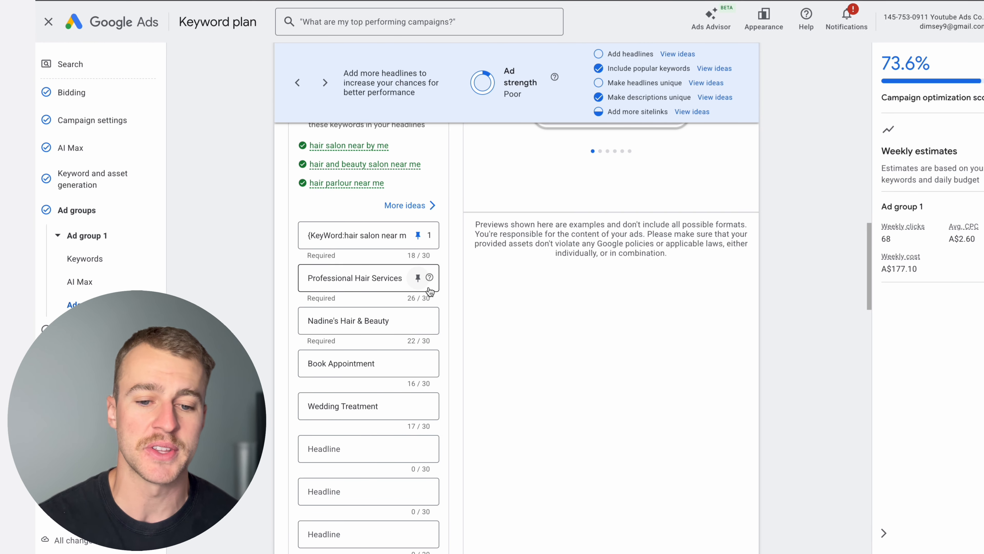
- Examine how the inserted keyword headline looks in the ad preview and compare it with the ad group's keyword list
scroll(430, 291, up, 10)
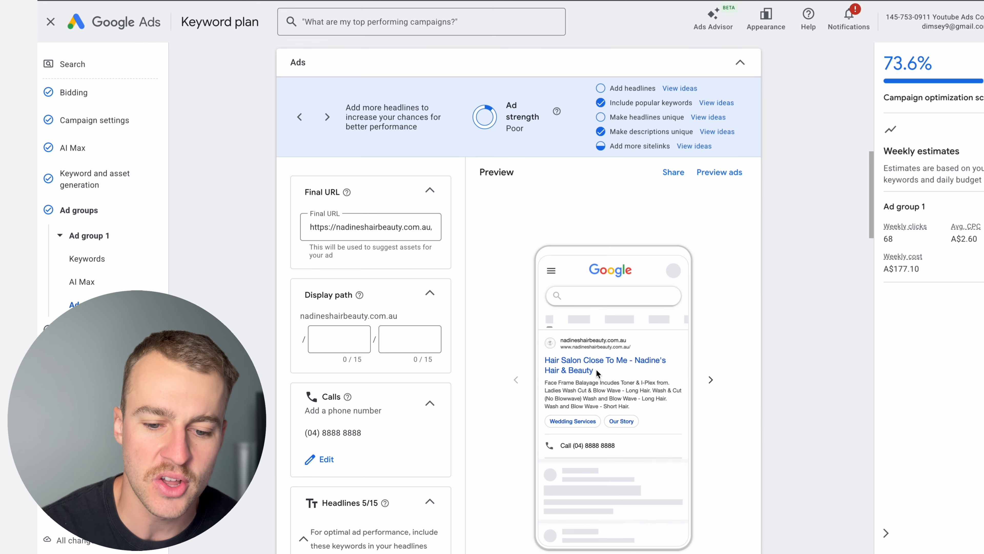
scroll(619, 365, up, 3)
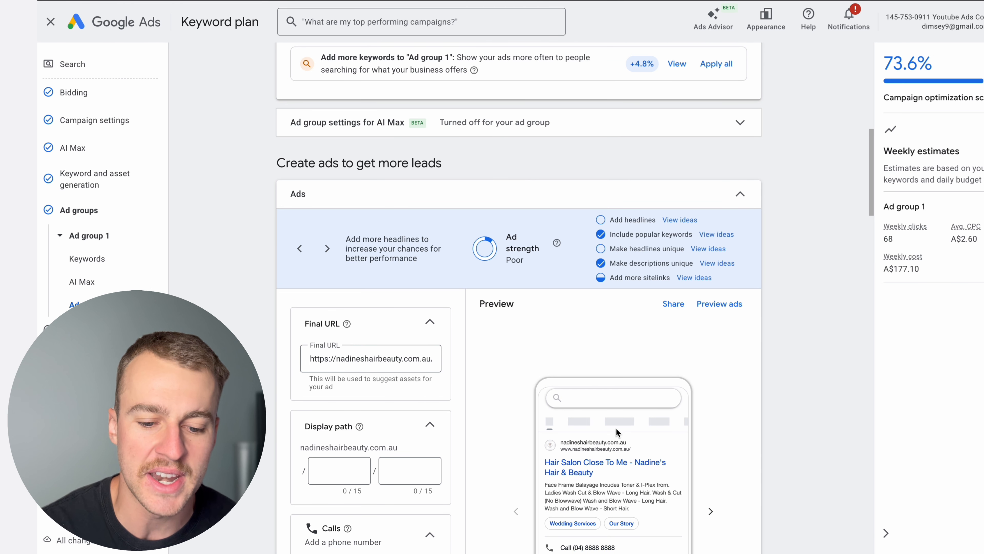
scroll(616, 428, up, 9)
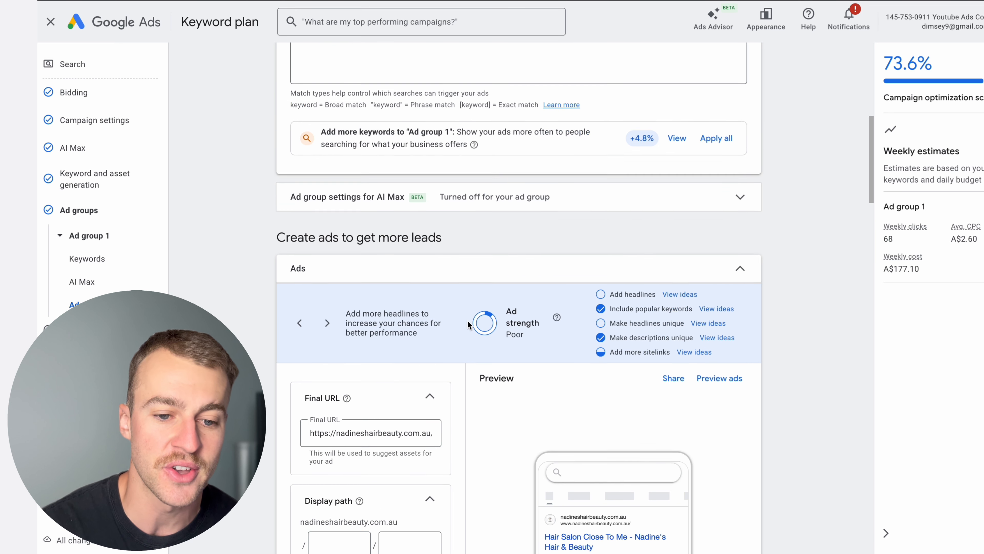
drag(381, 310, 296, 255)
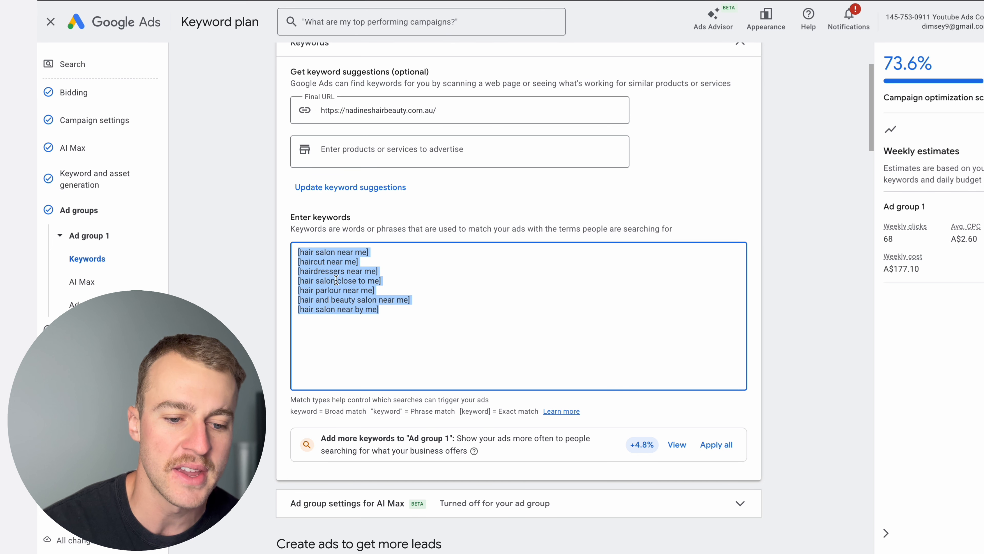
scroll(336, 280, down, 2)
drag(405, 181, 297, 181)
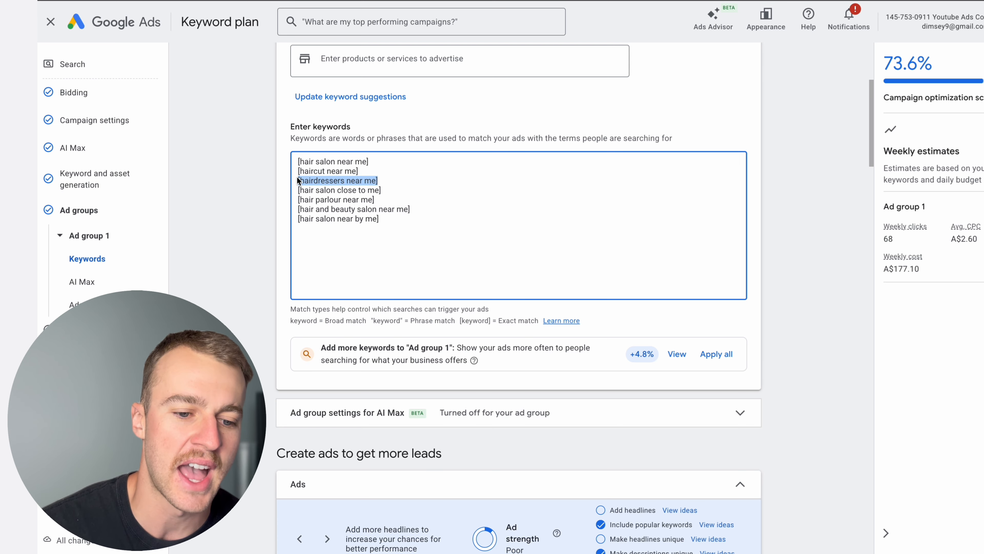
click(405, 195)
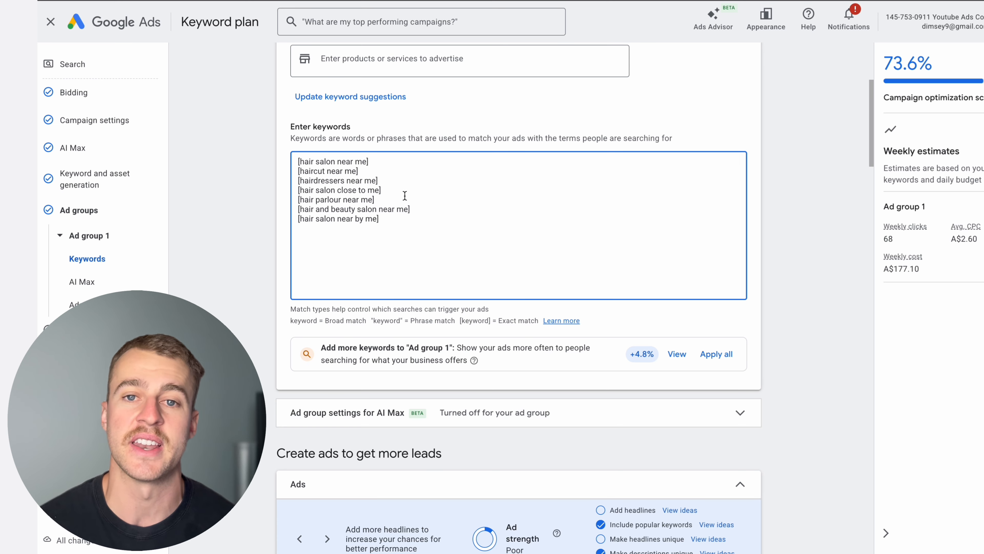
- Replace the other headlines with "Book Online Today", "Love Your Hair Again Book Now" and "Premium Hair Service That Last", pinned to position 2
scroll(492, 356, down, 7)
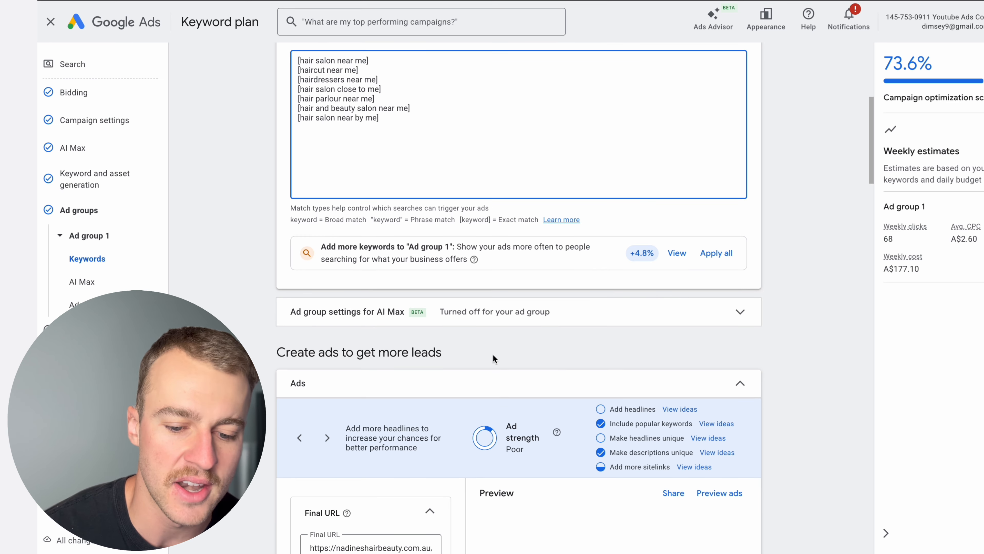
scroll(530, 281, up, 8)
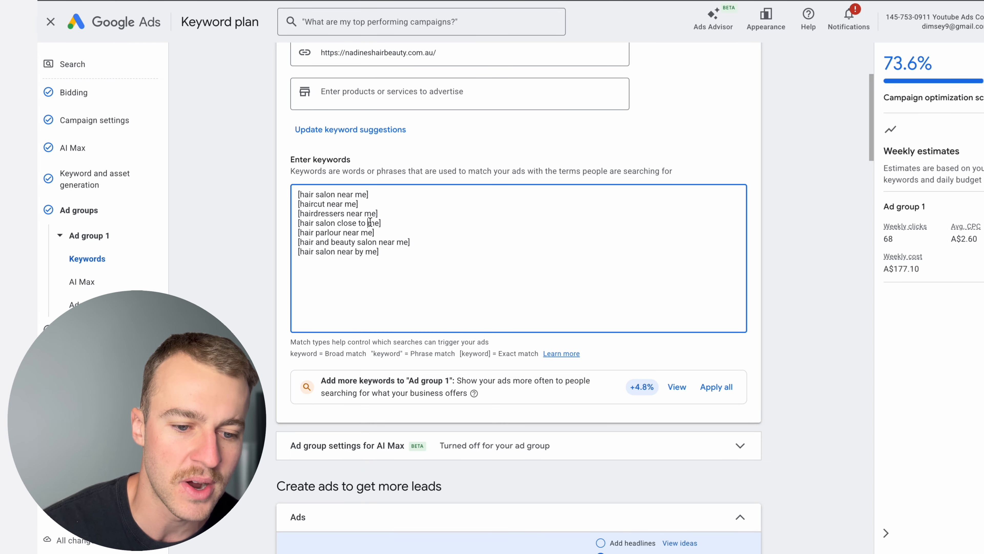
scroll(369, 248, down, 10)
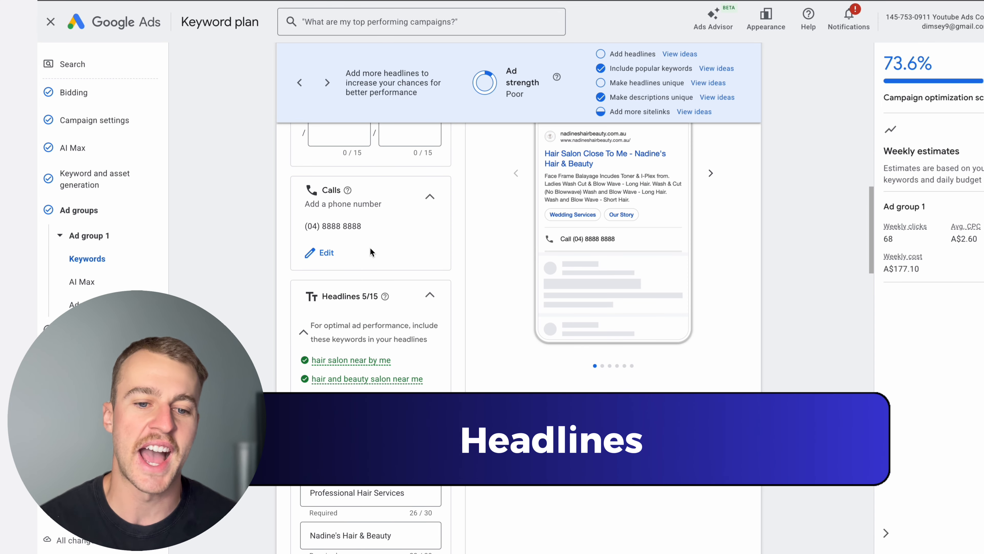
scroll(369, 250, down, 3)
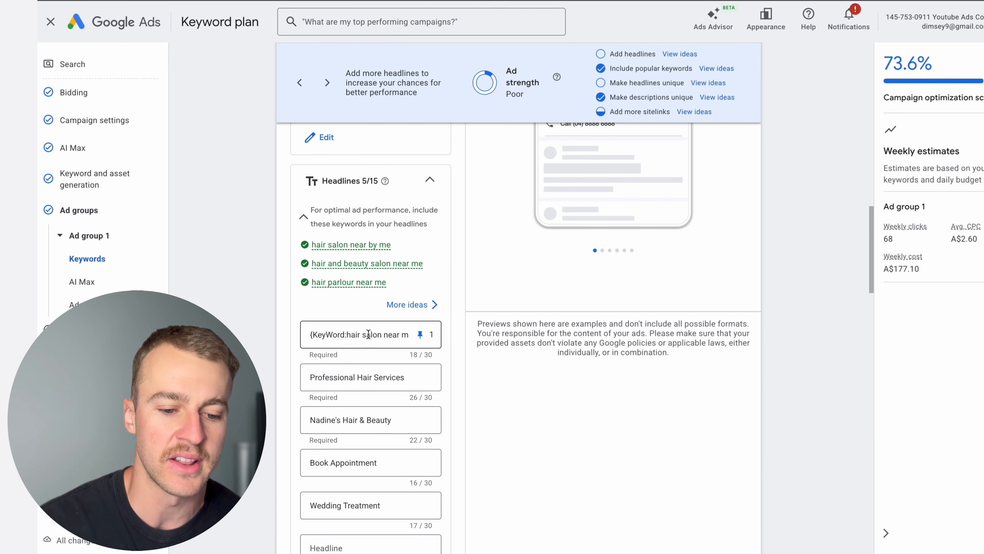
drag(406, 376, 278, 377)
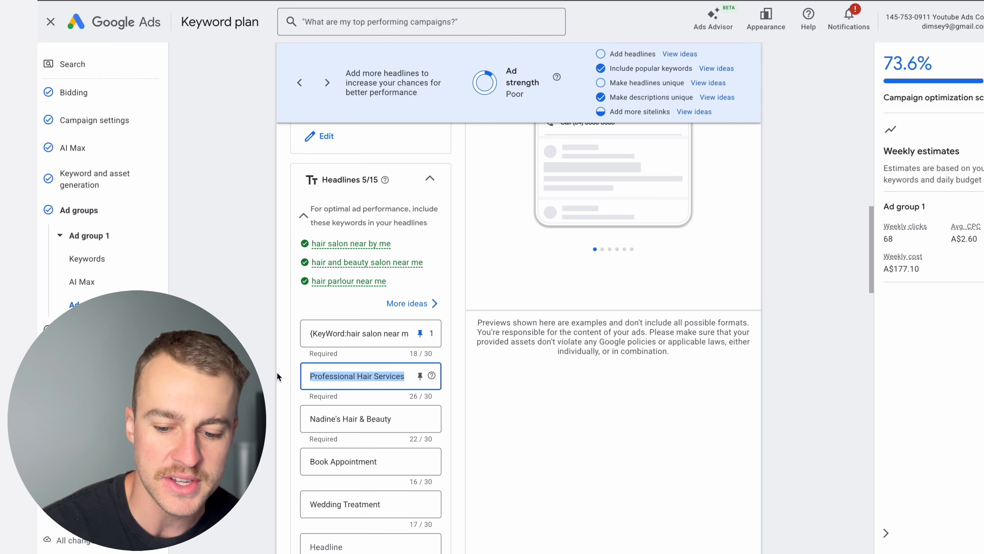
key(BackSpace)
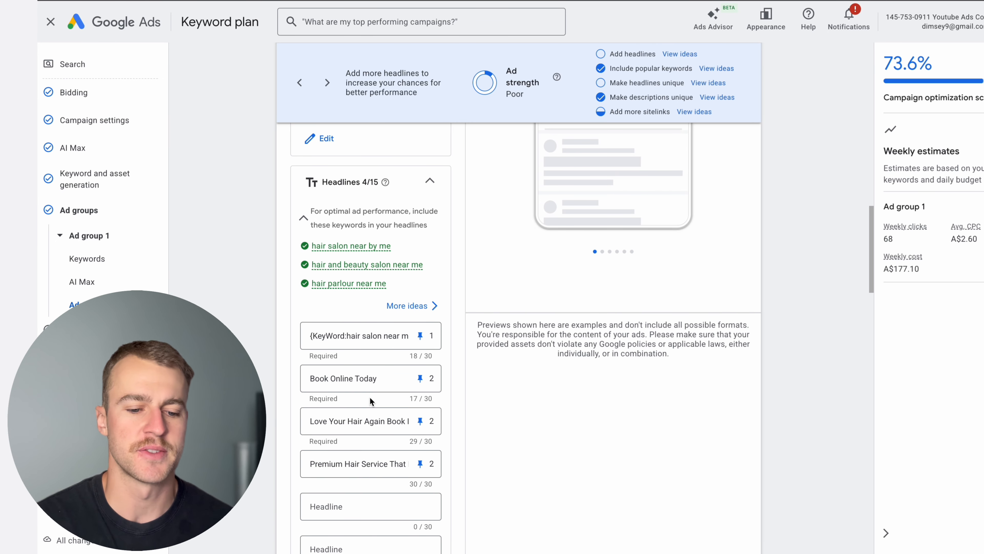
click(420, 378)
click(481, 424)
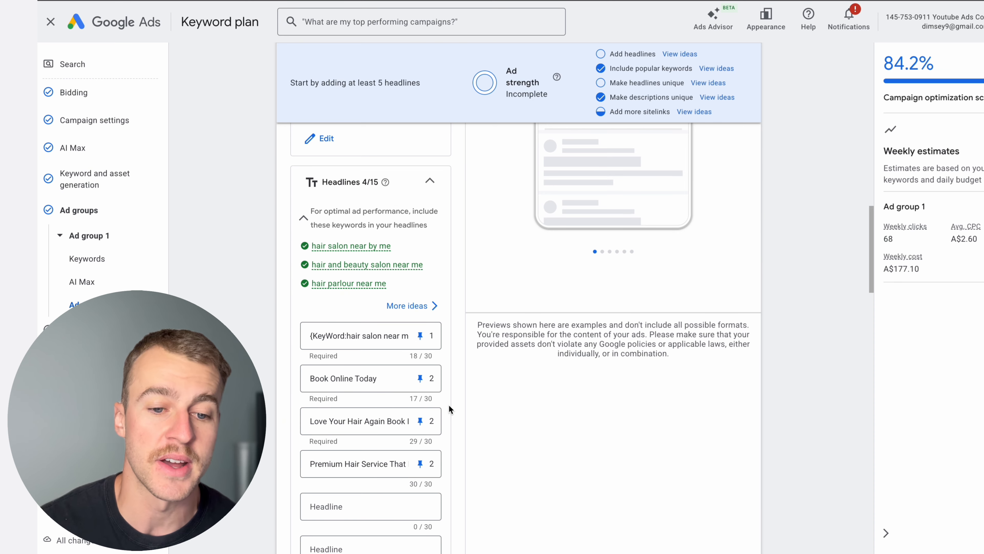
- Examine the ad strength rating and compare it with how the new headlines look in the ad preview
drag(547, 94, 515, 81)
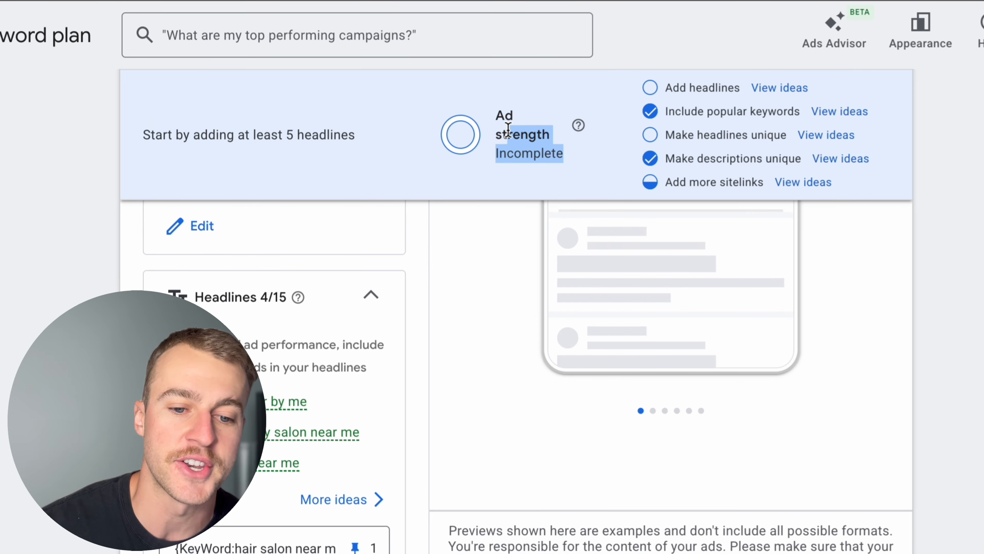
drag(508, 127, 493, 132)
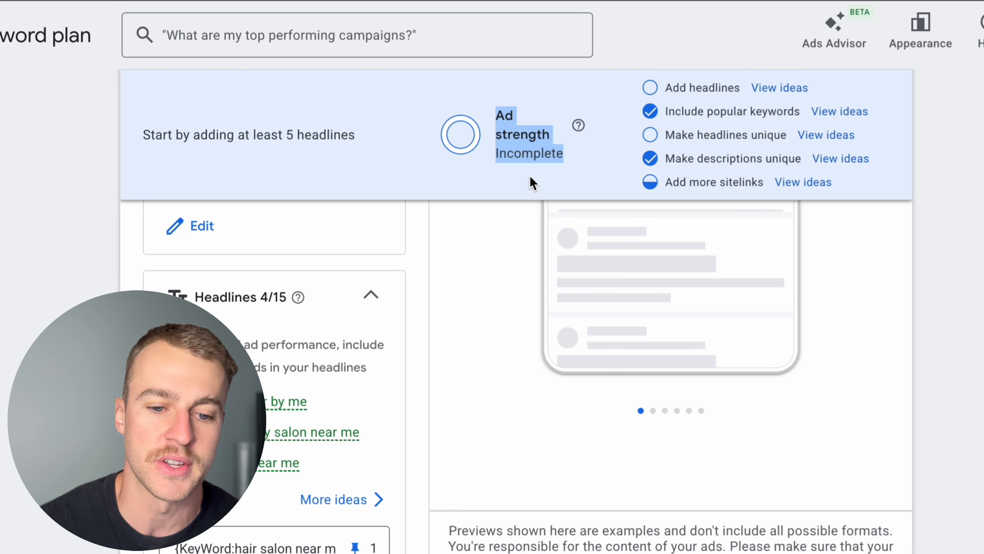
click(577, 171)
drag(576, 165, 510, 120)
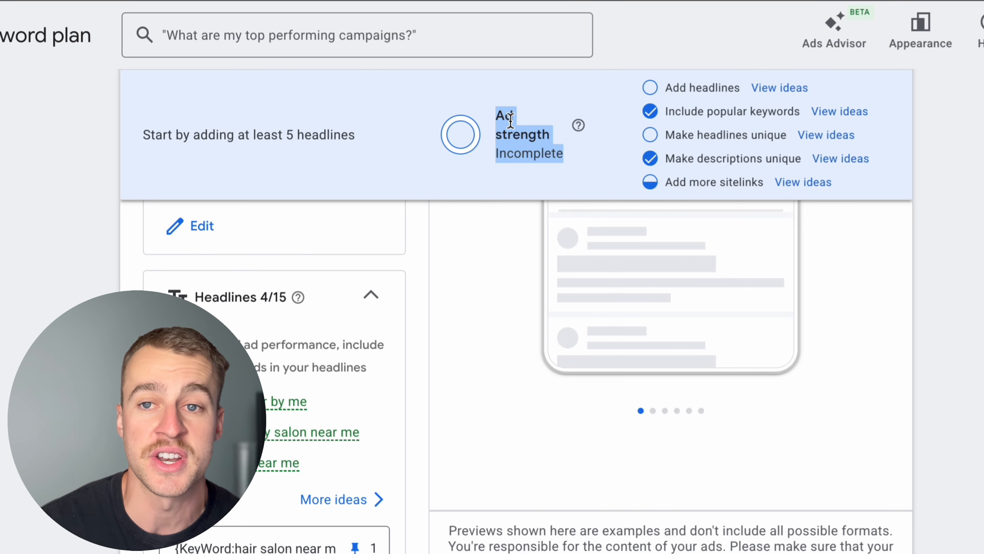
click(563, 166)
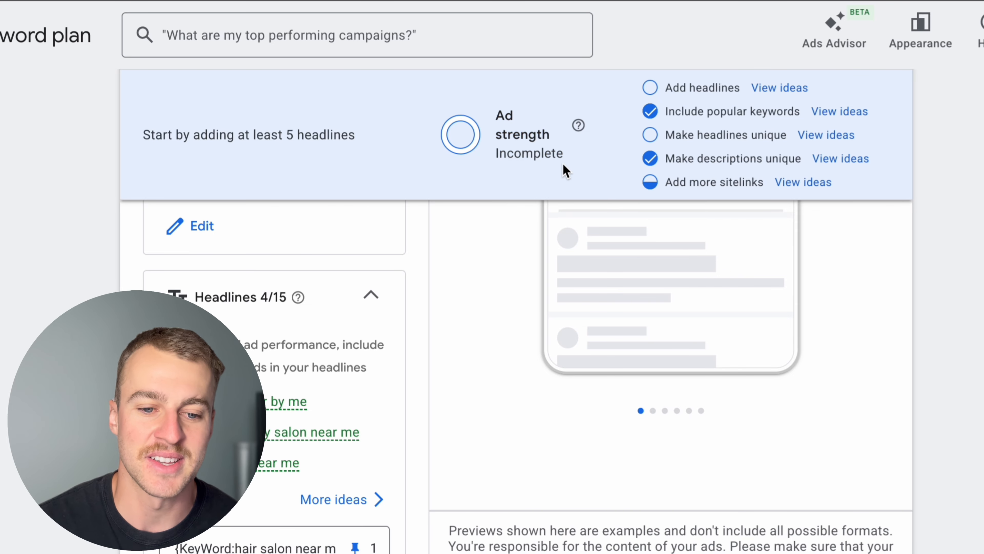
drag(581, 157, 497, 128)
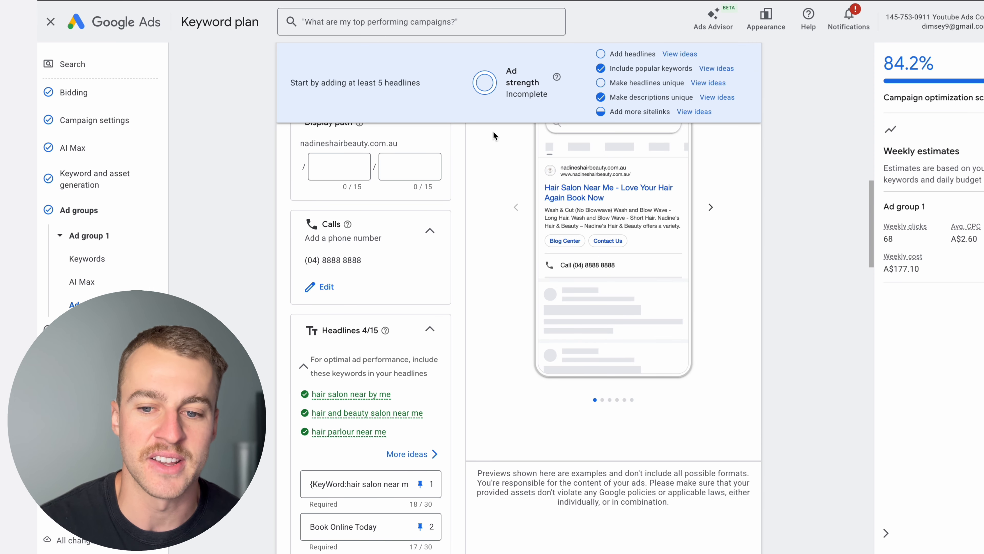
scroll(533, 229, up, 6)
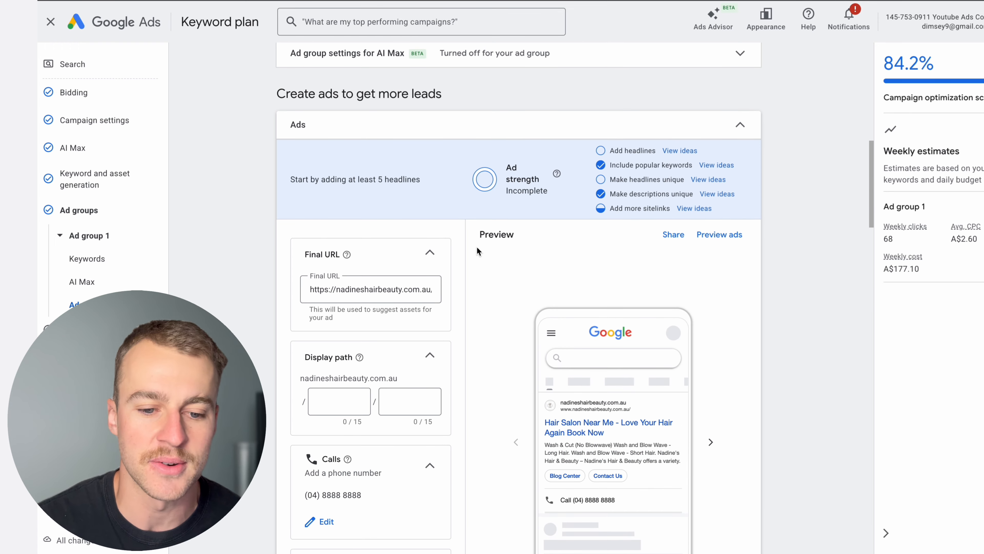
scroll(478, 248, down, 4)
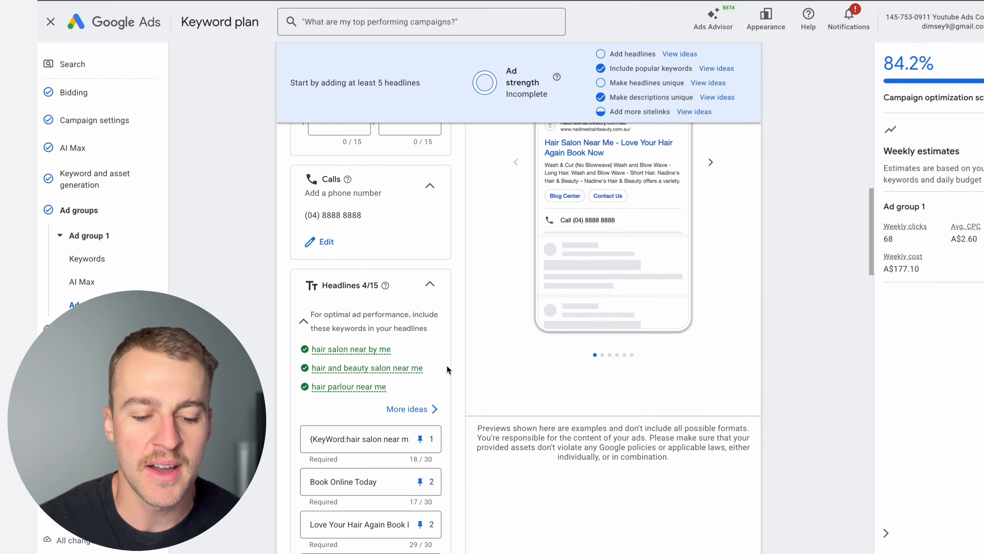
- Review the full wording of the three headlines pinned to position 2
scroll(400, 425, down, 5)
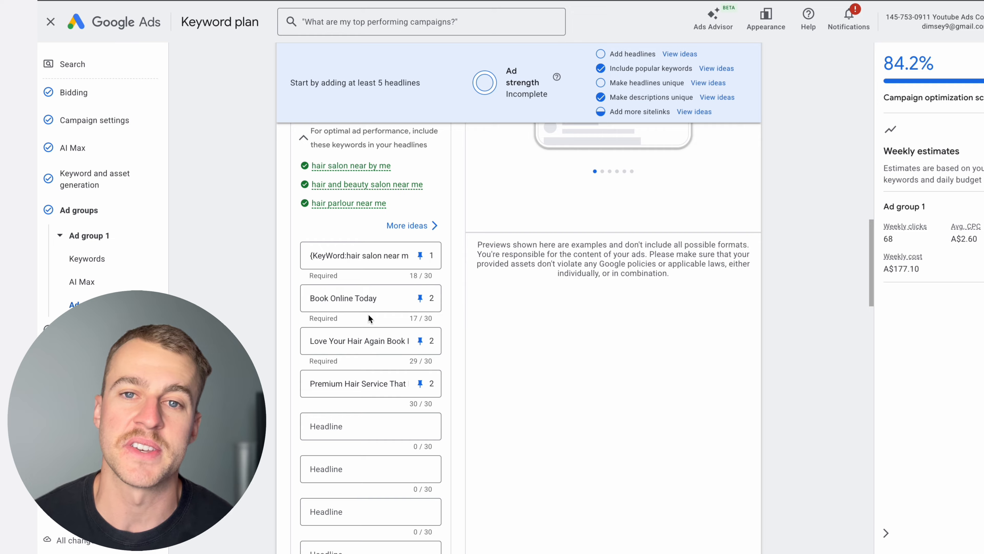
drag(376, 298, 321, 299)
drag(359, 340, 458, 336)
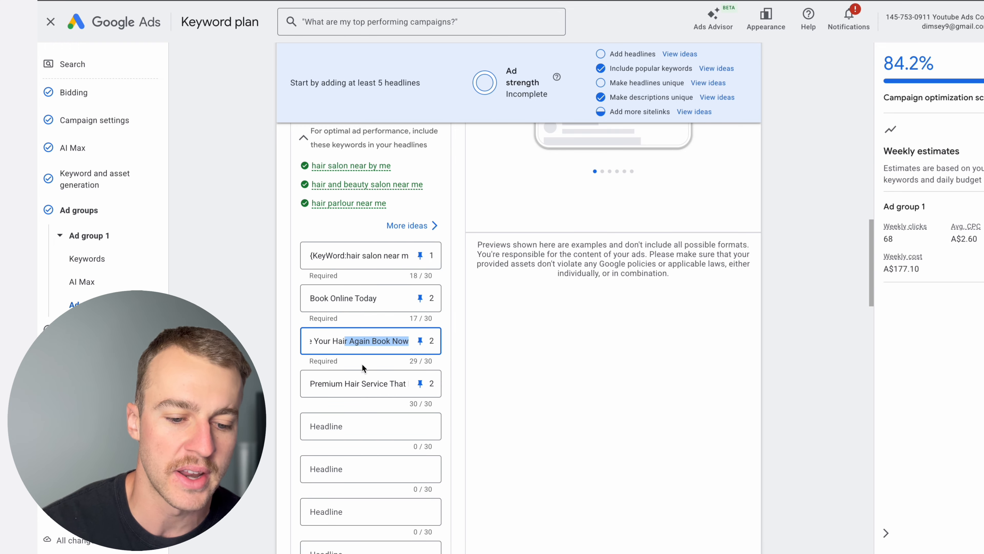
click(350, 383)
drag(332, 383, 425, 386)
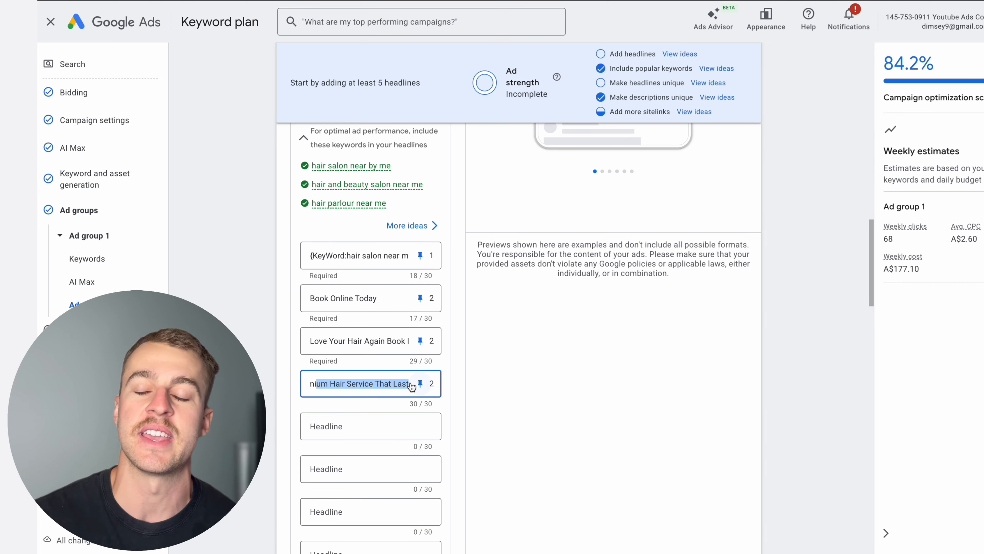
click(397, 384)
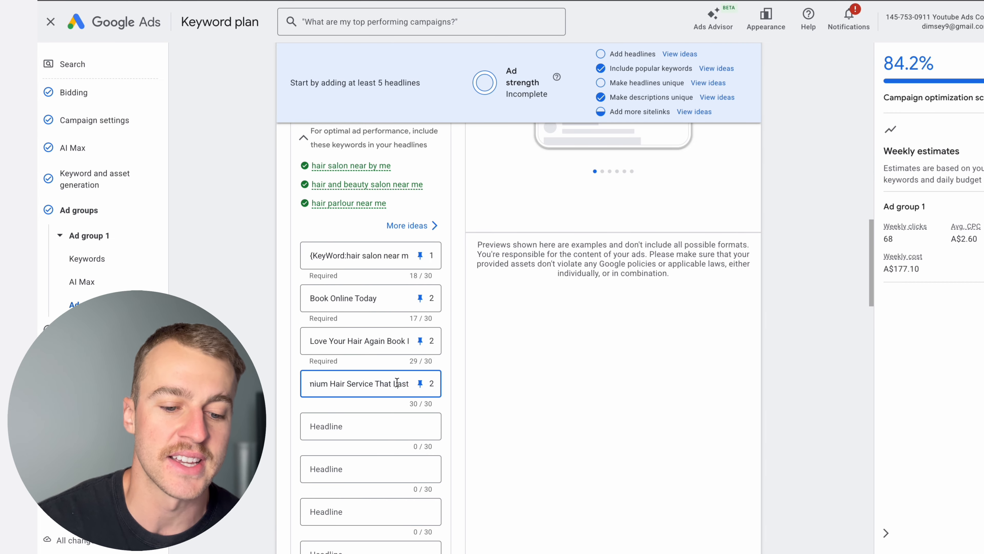
scroll(500, 351, up, 1)
scroll(503, 349, up, 5)
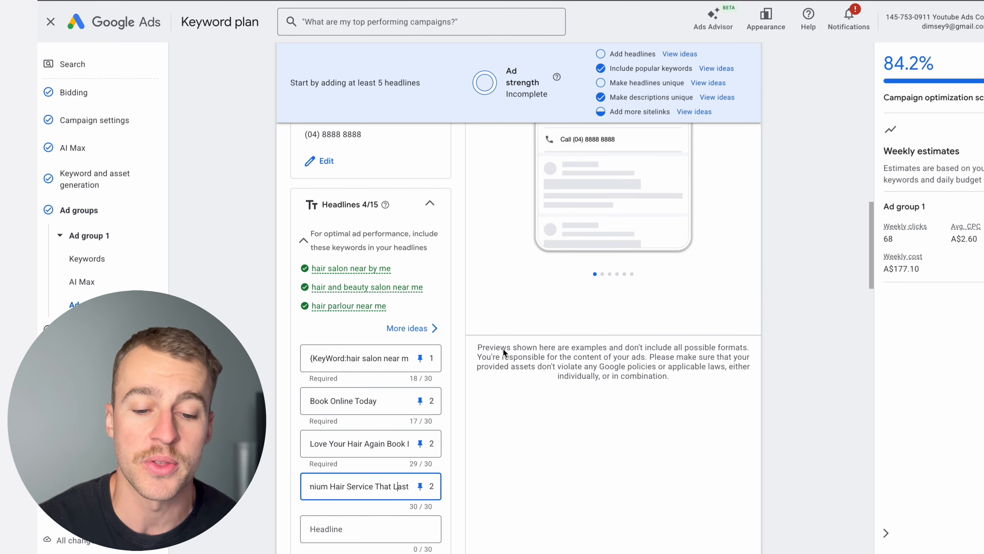
- Replace the three suggested descriptions with one on luxury cuts, colour and styling by expert stylists and one on booking online fast for healthier, longer-lasting hair
scroll(503, 351, down, 15)
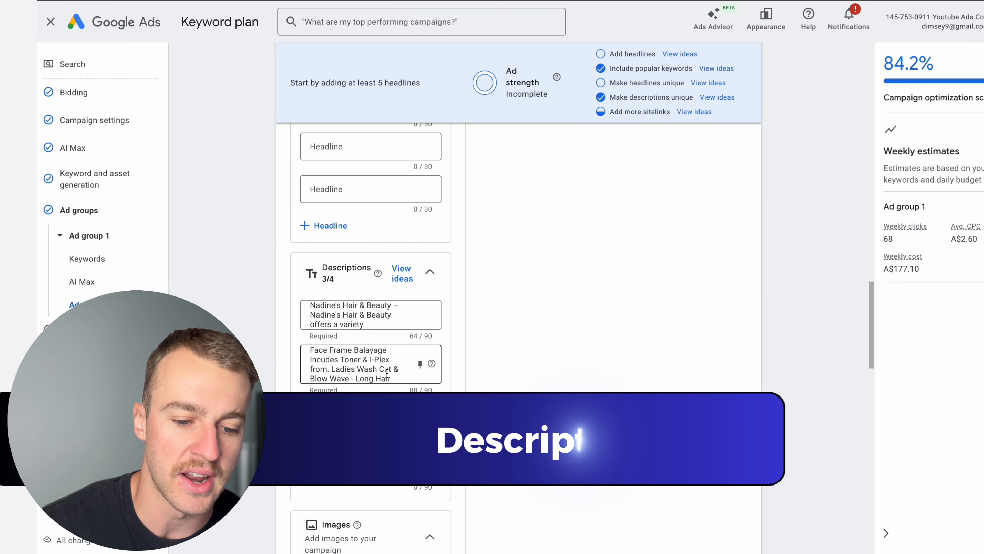
key(ctrl+a)
key(BackSpace)
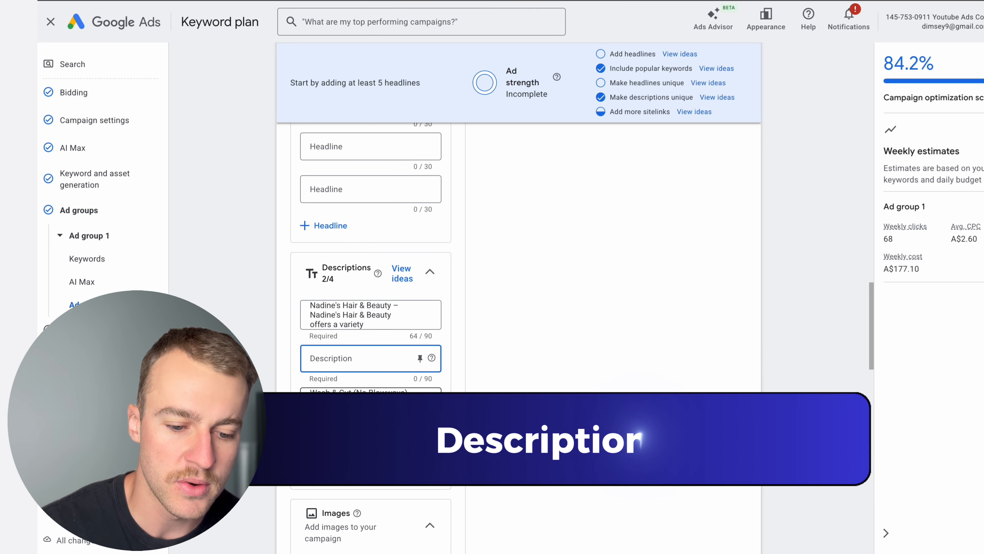
drag(387, 422, 259, 324)
key(BackSpace)
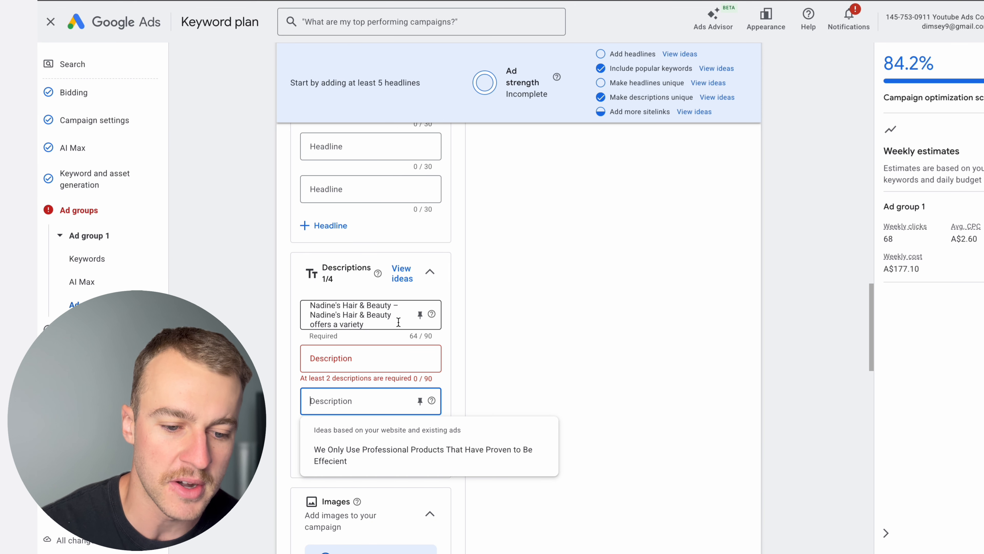
triple_click(365, 329)
key(BackSpace)
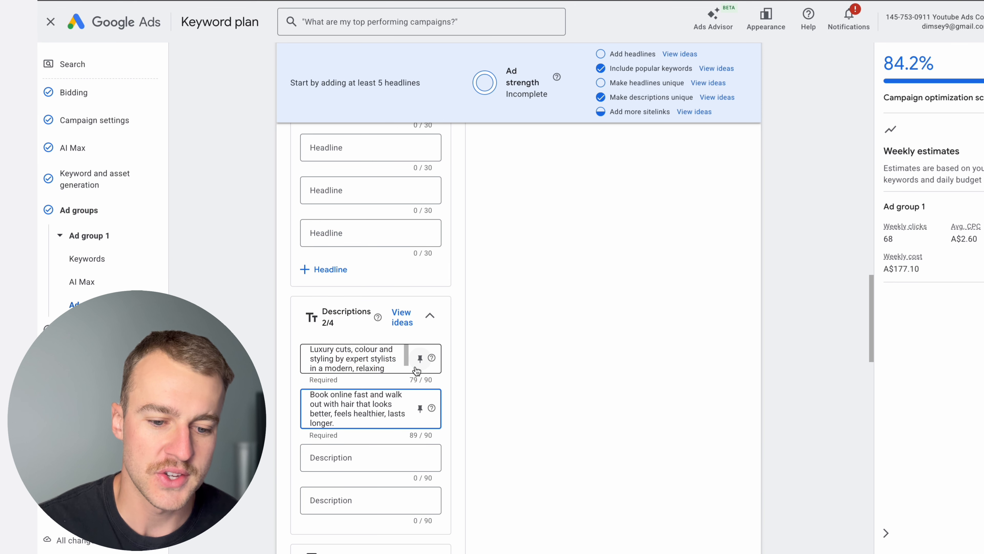
click(419, 358)
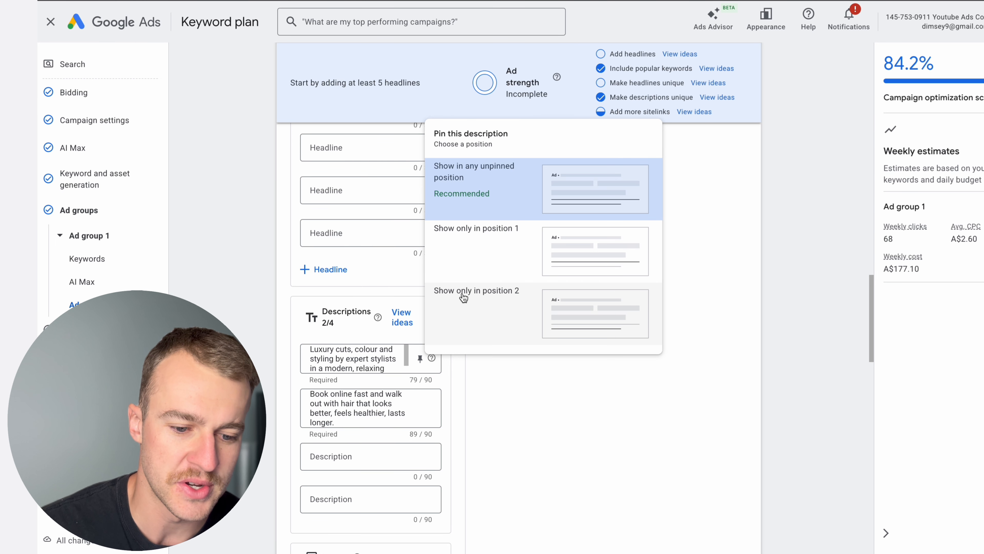
click(465, 390)
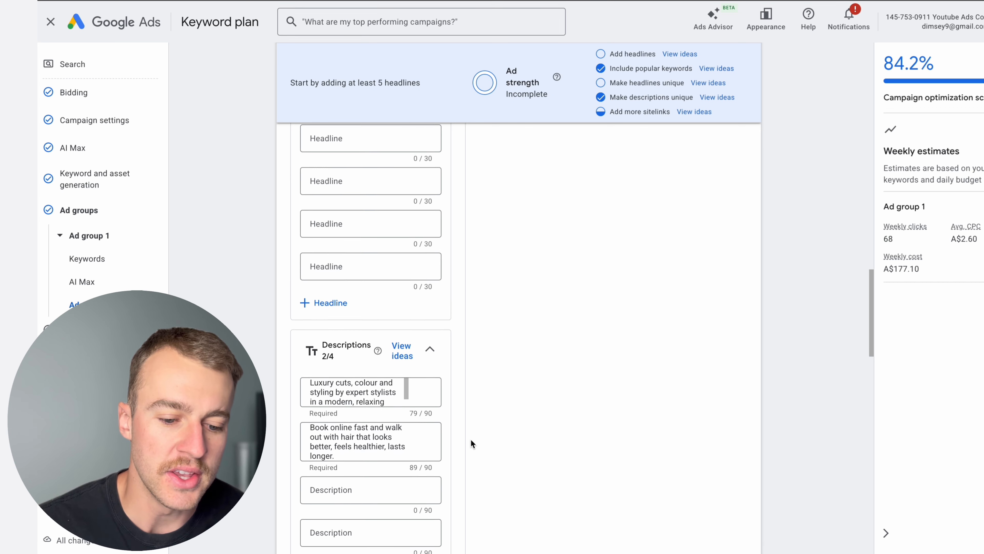
- Examine the new descriptions and headlines in the ad preview, including the next ad variation
scroll(470, 439, down, 2)
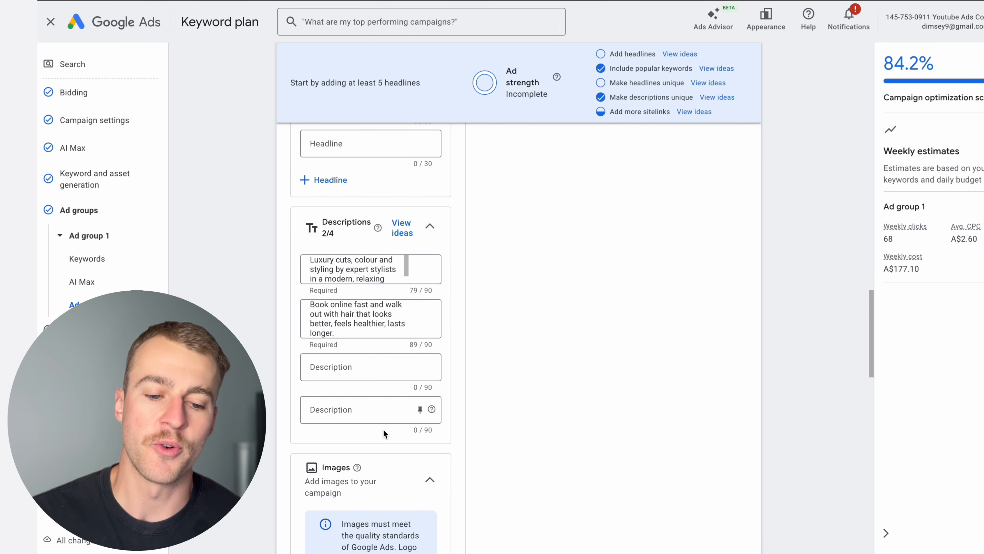
scroll(384, 431, up, 3)
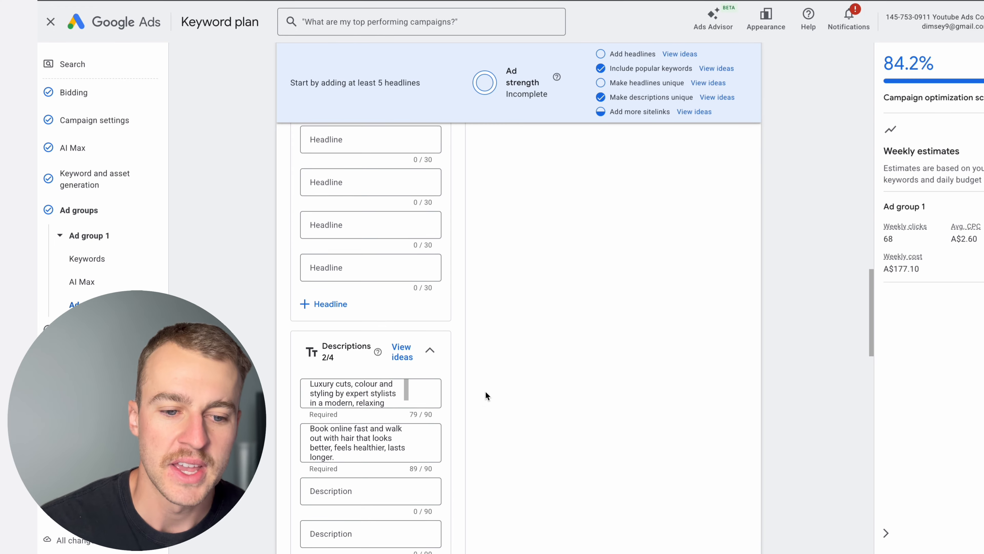
scroll(485, 391, up, 10)
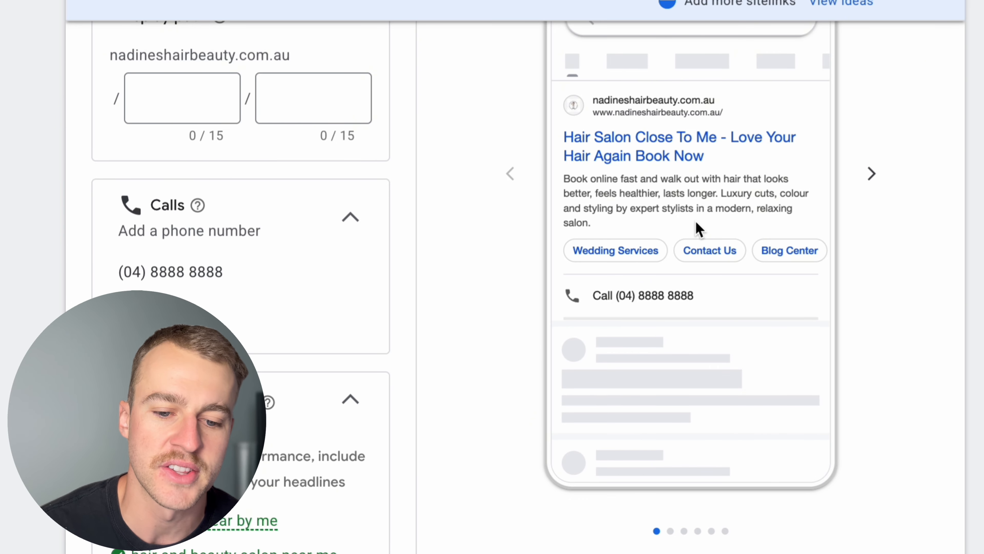
scroll(717, 246, up, 2)
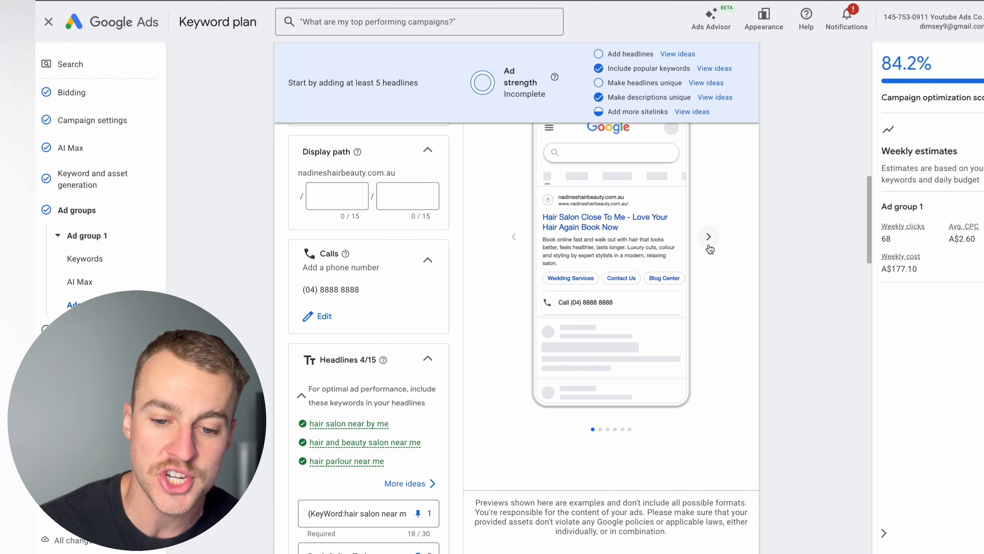
click(709, 237)
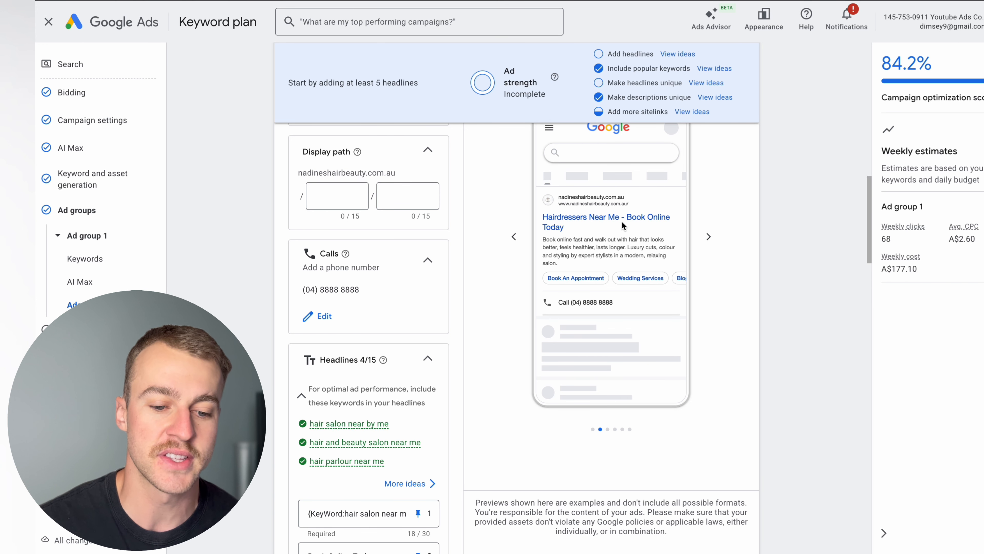
- Add the square haircut photo of the long red hair from the salon's website to the campaign images and save the selection
scroll(501, 348, down, 15)
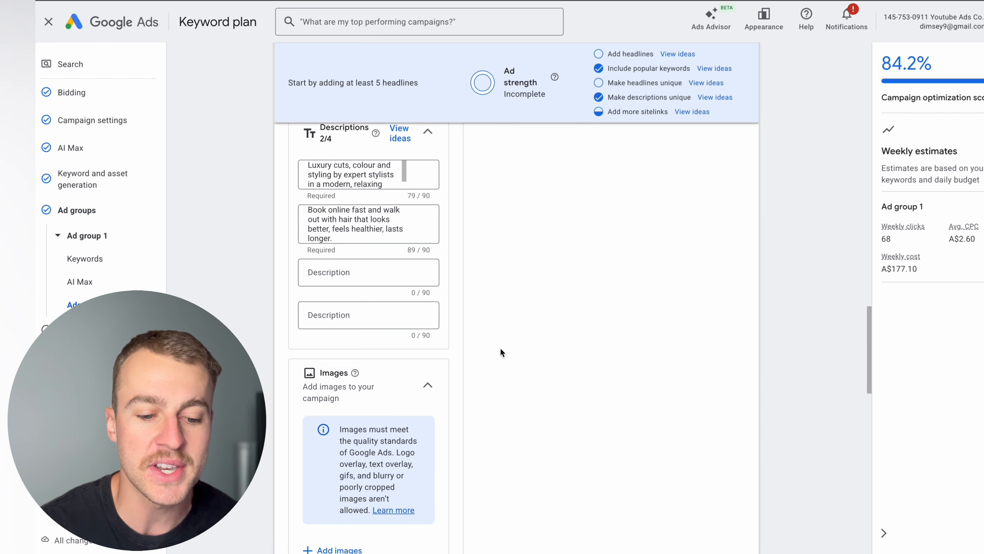
scroll(501, 348, down, 2)
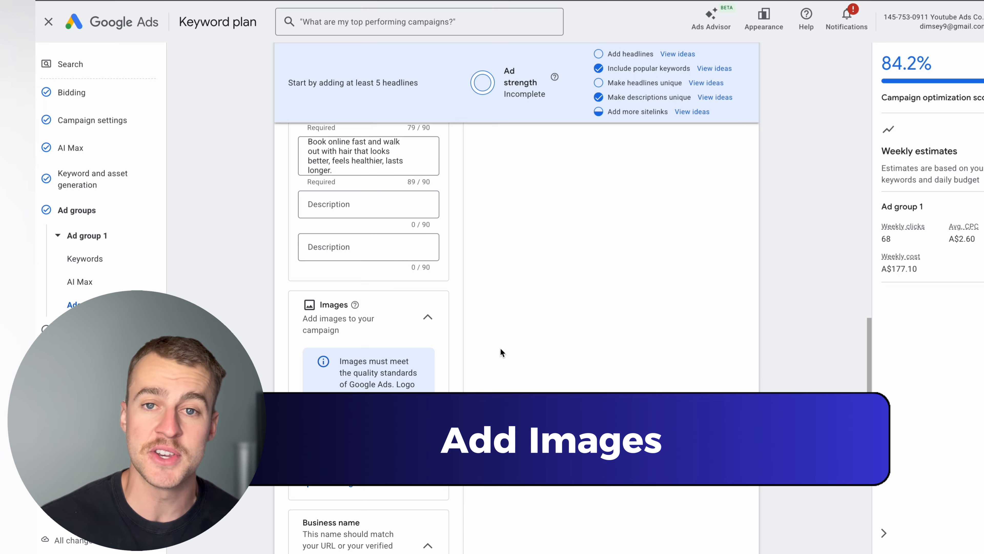
click(334, 481)
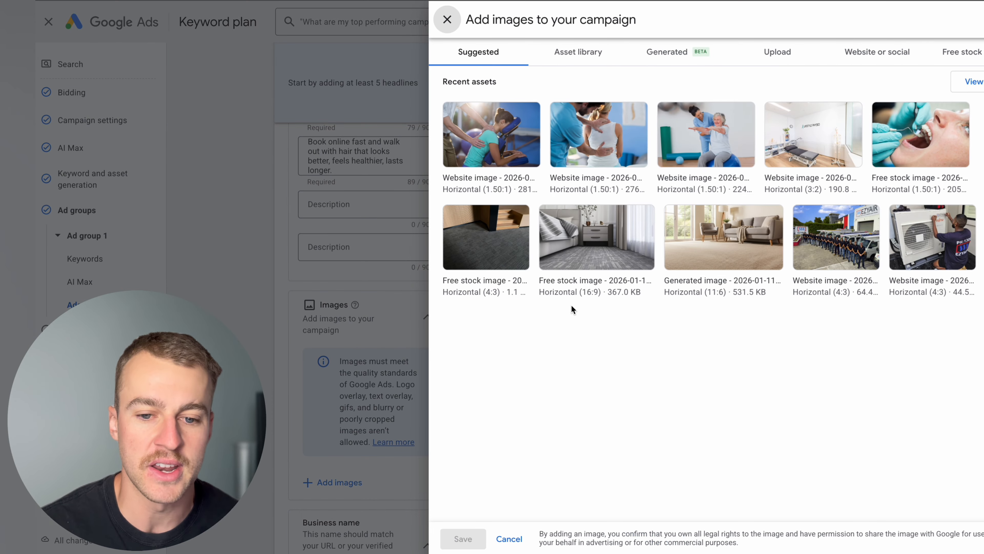
click(901, 66)
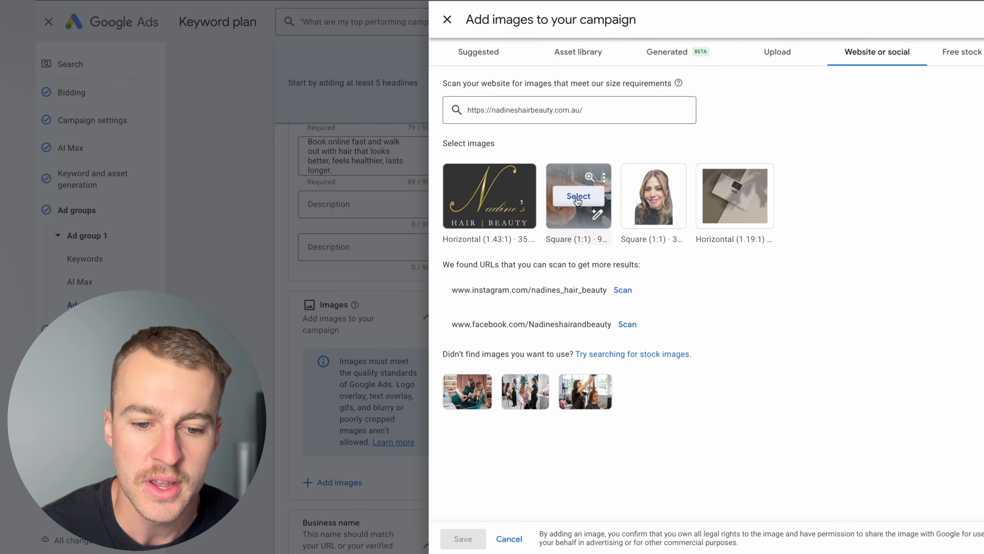
click(578, 197)
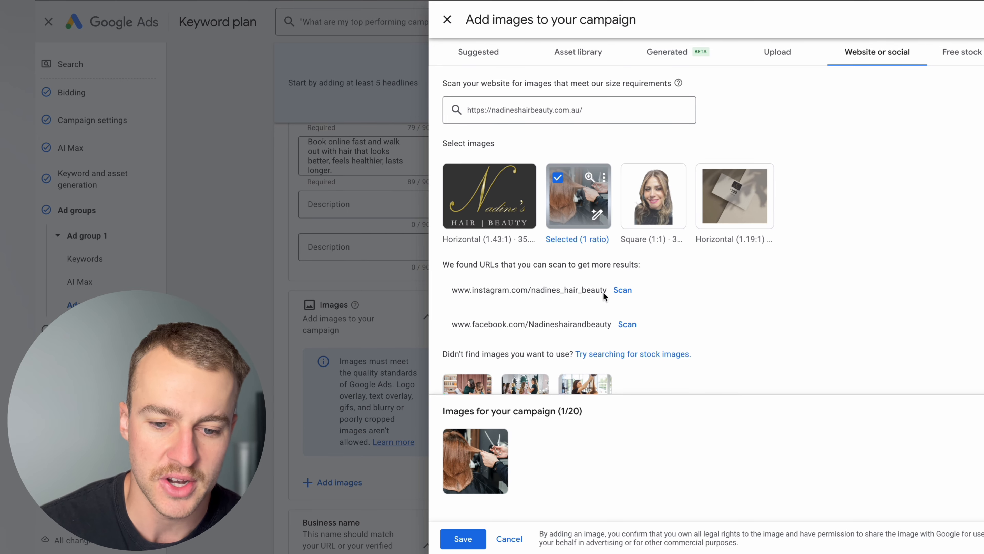
click(464, 540)
- Examine the business name, business logo and sitelink assets, and check how the new image looks in the ad preview
scroll(486, 410, down, 4)
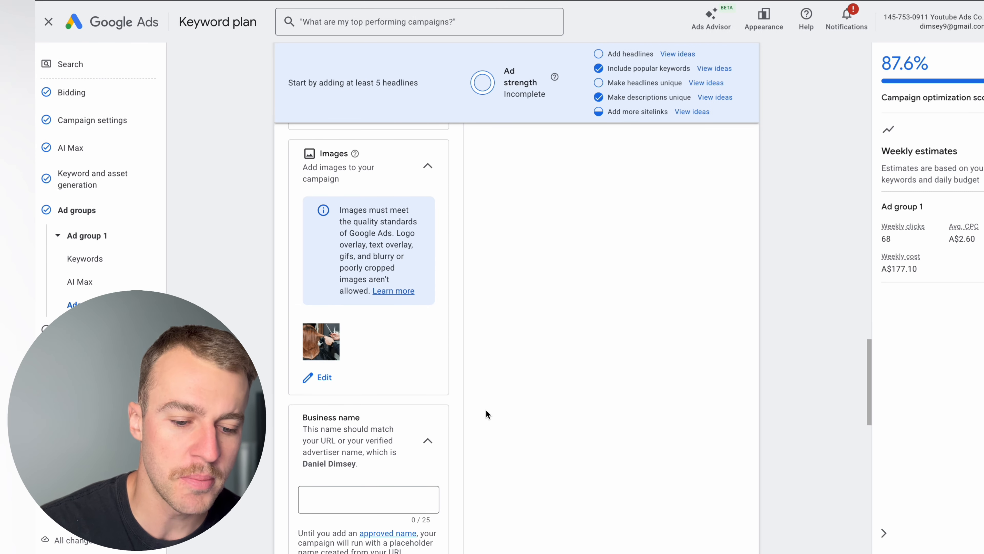
scroll(380, 451, down, 5)
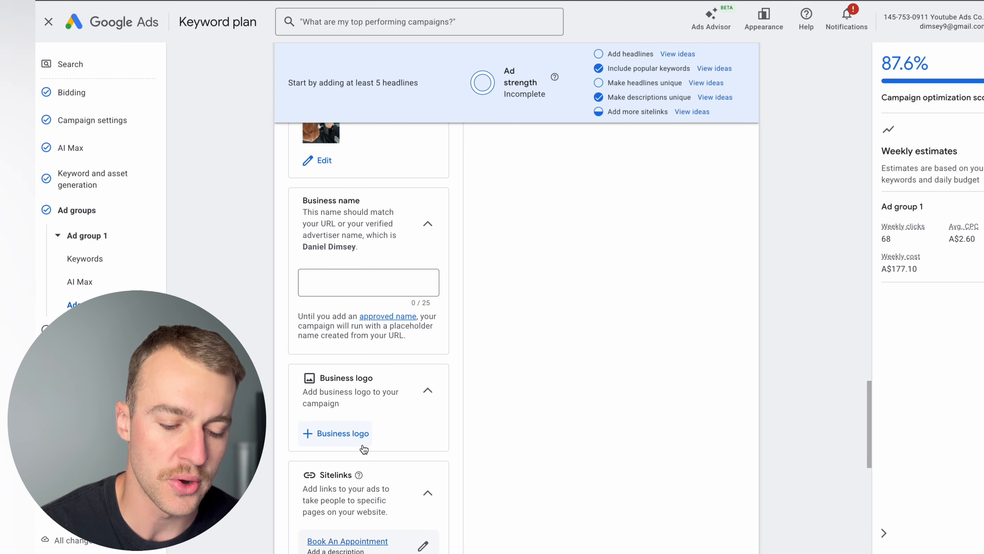
scroll(363, 444, down, 5)
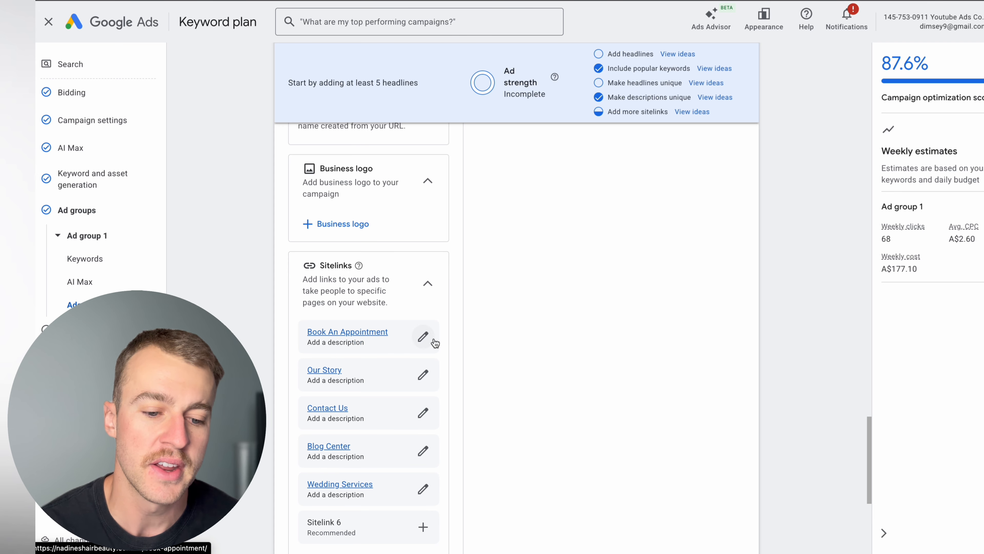
scroll(429, 337, up, 15)
scroll(423, 322, up, 10)
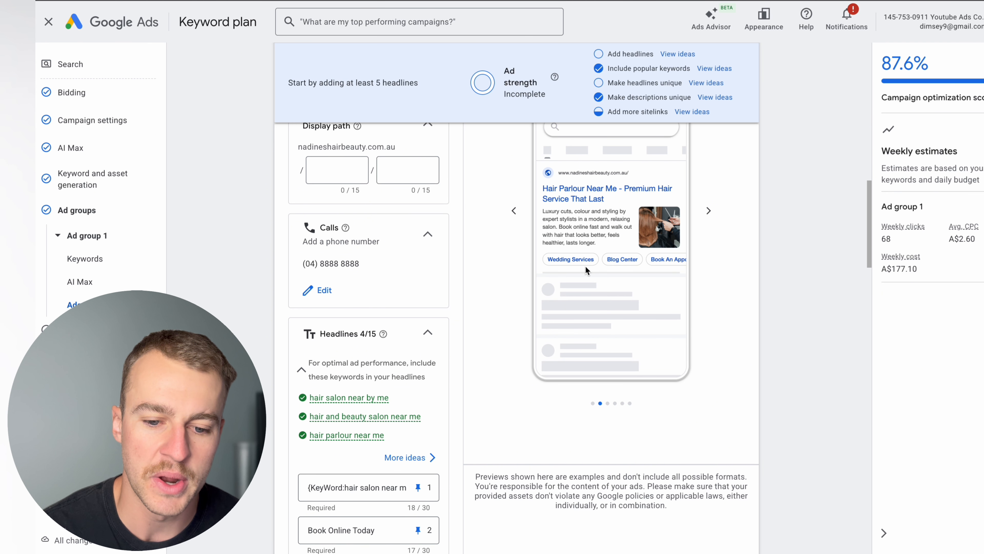
scroll(577, 442, down, 15)
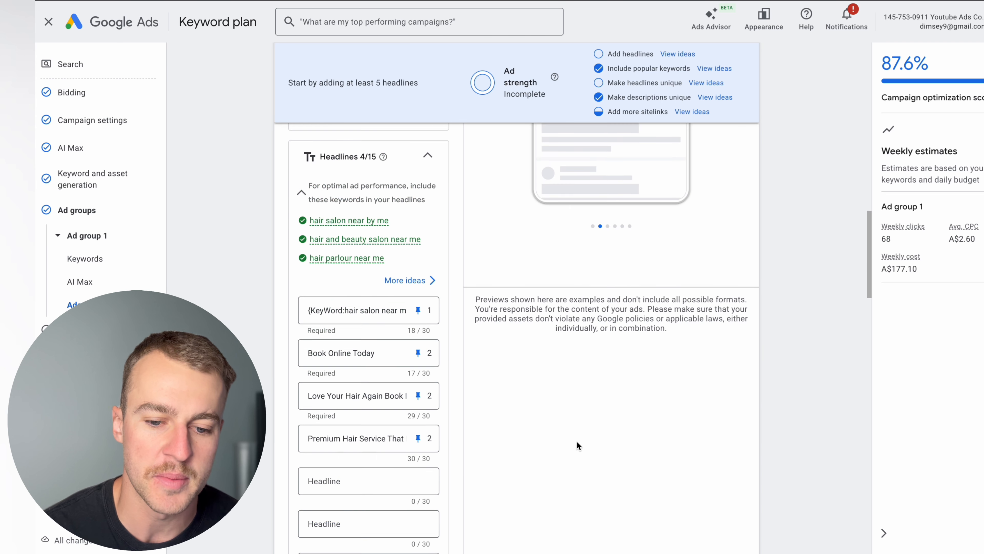
scroll(577, 442, down, 8)
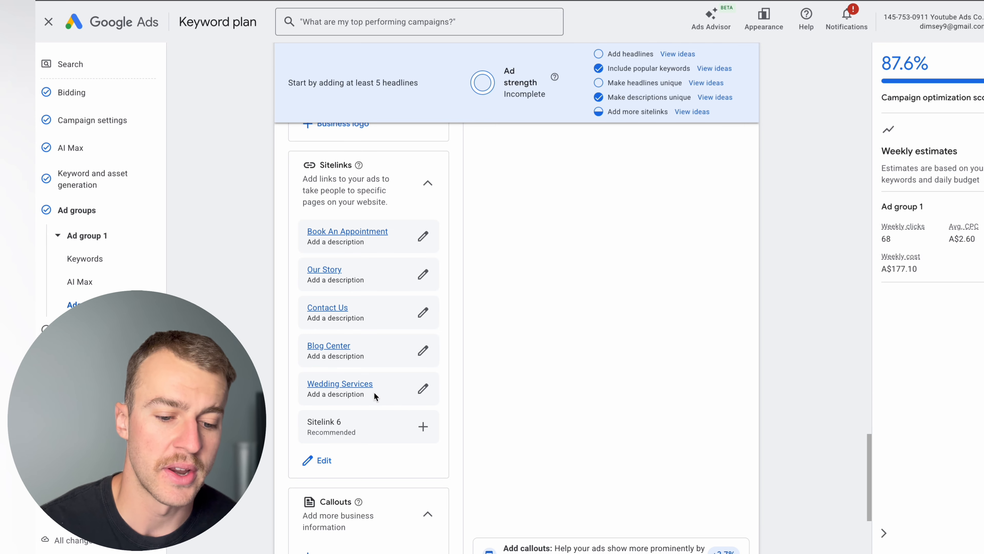
scroll(374, 393, down, 1)
scroll(373, 392, down, 2)
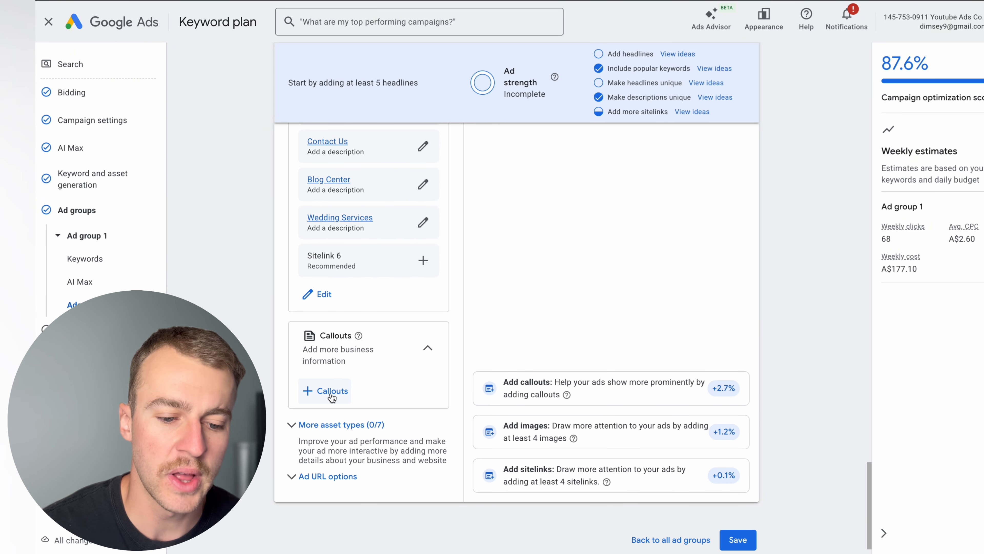
click(329, 389)
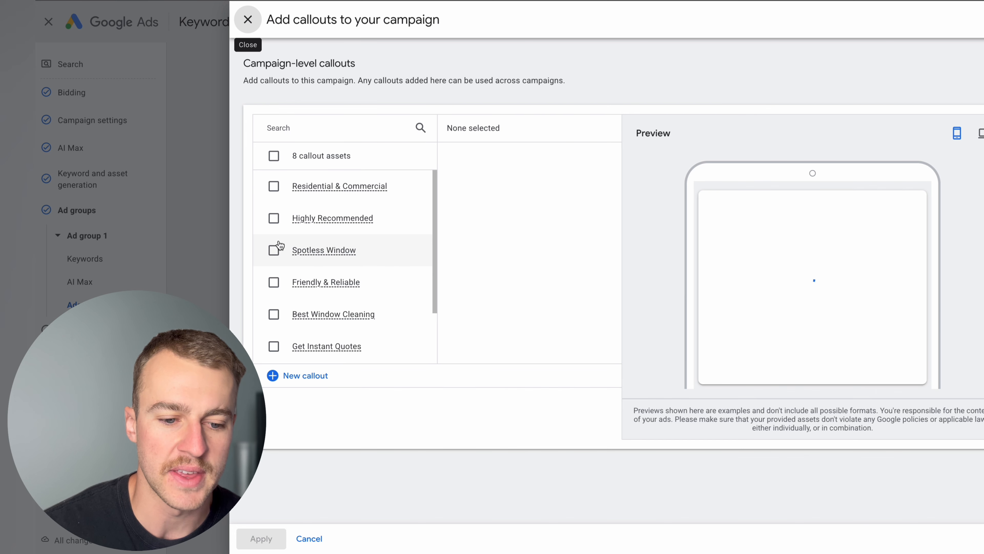
click(275, 221)
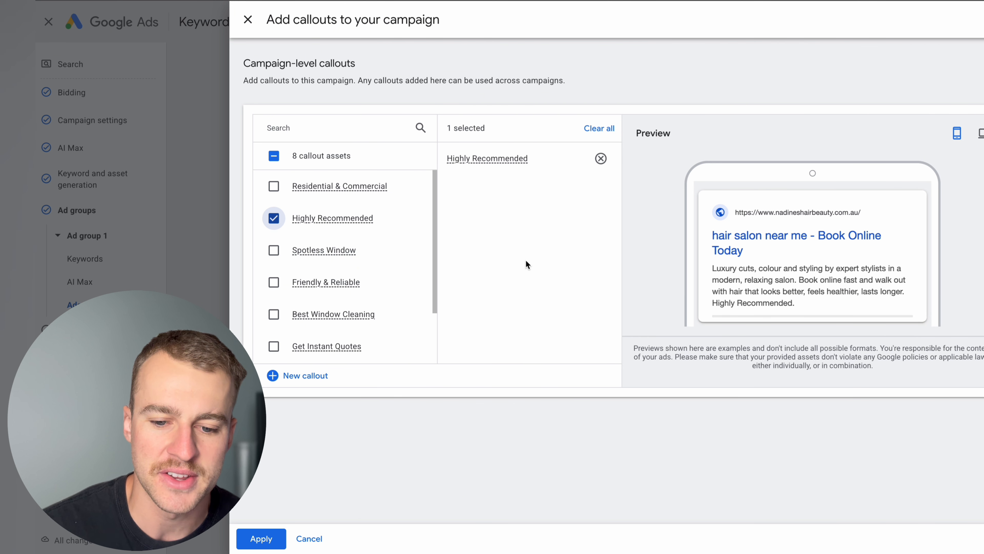
click(274, 215)
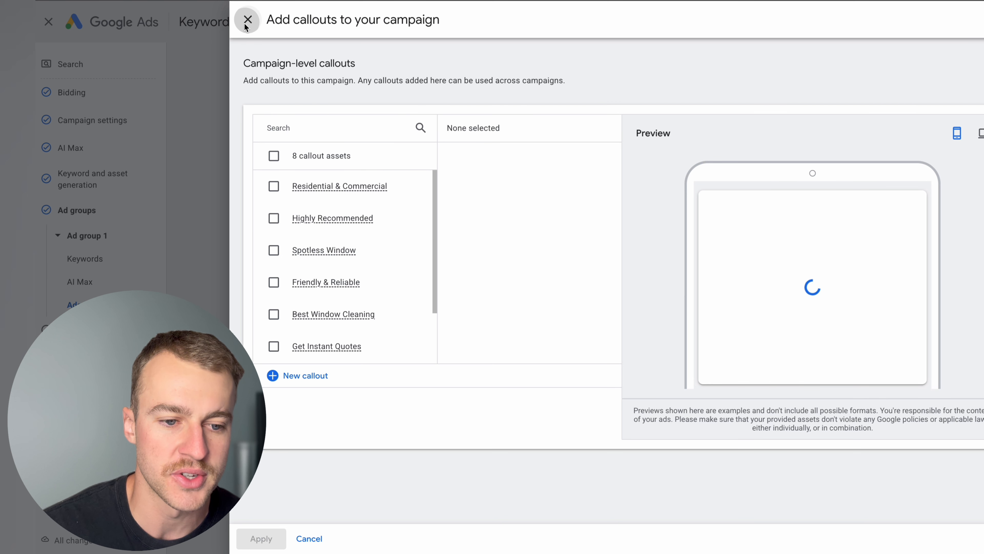
click(248, 20)
- Review the additional asset types from promotions to apps, then save the ad group and continue to the budget settings
click(333, 425)
scroll(398, 488, down, 5)
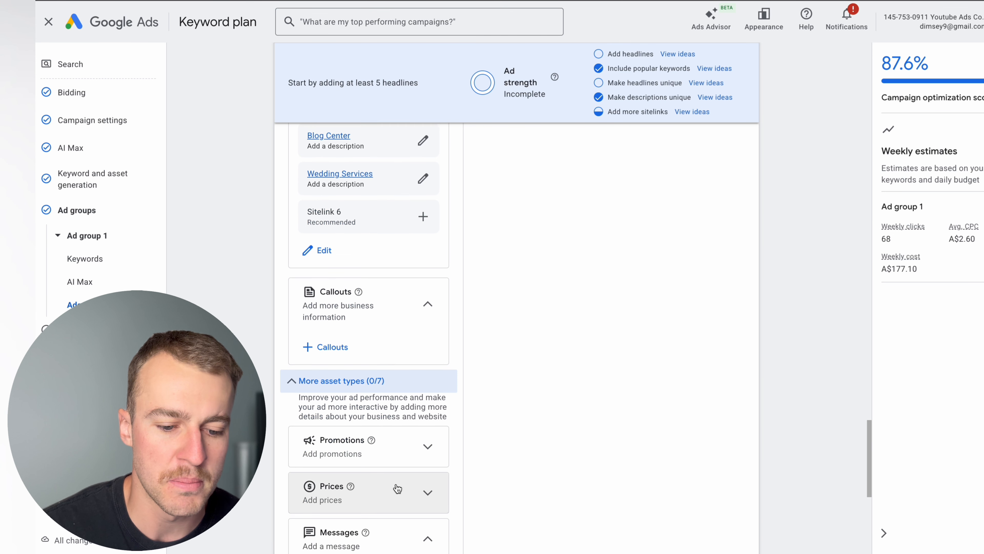
scroll(397, 484, down, 1)
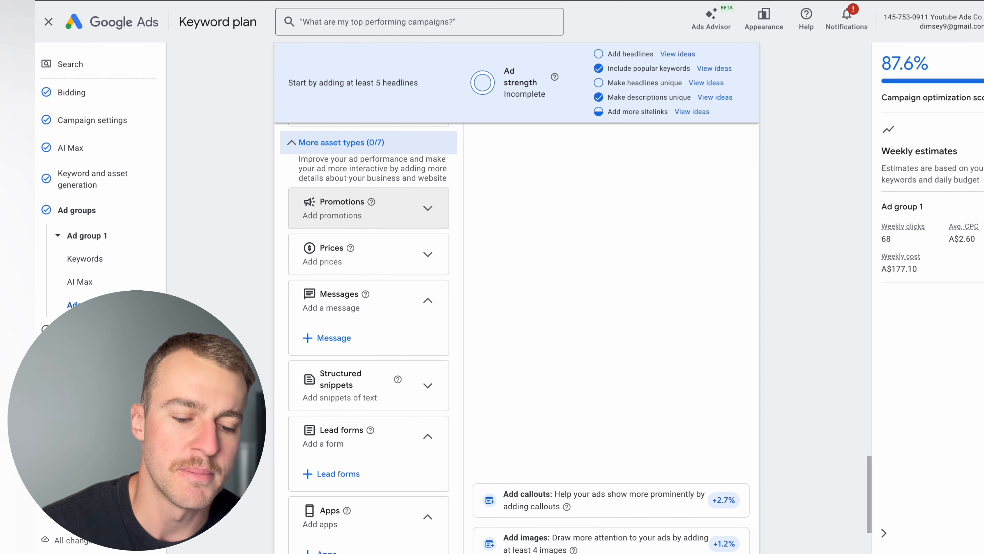
scroll(349, 506, down, 1)
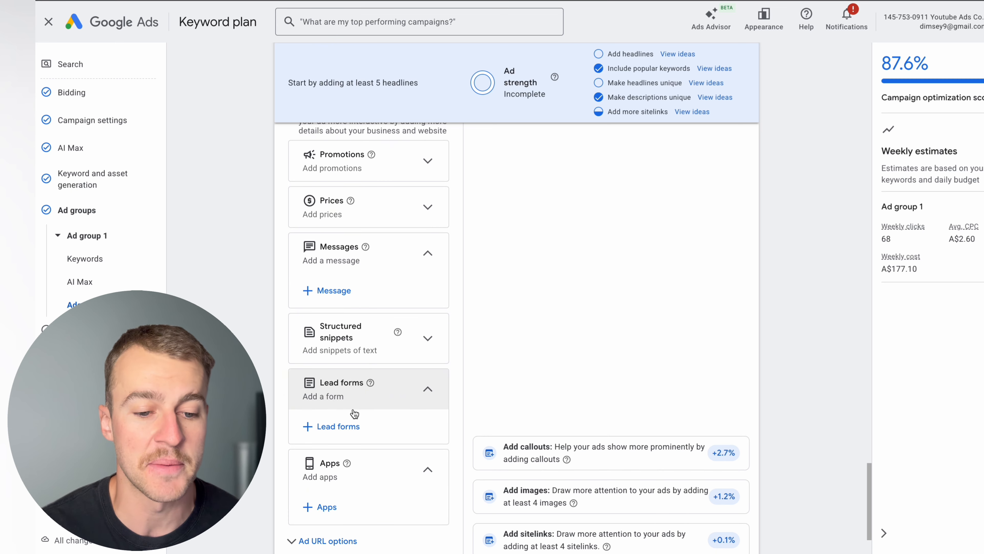
scroll(354, 414, up, 1)
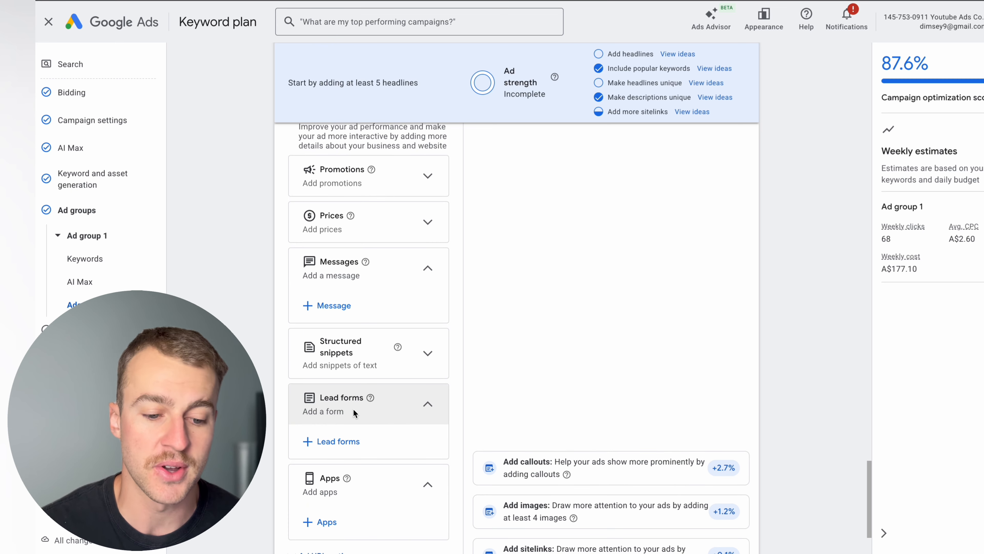
scroll(345, 388, up, 1)
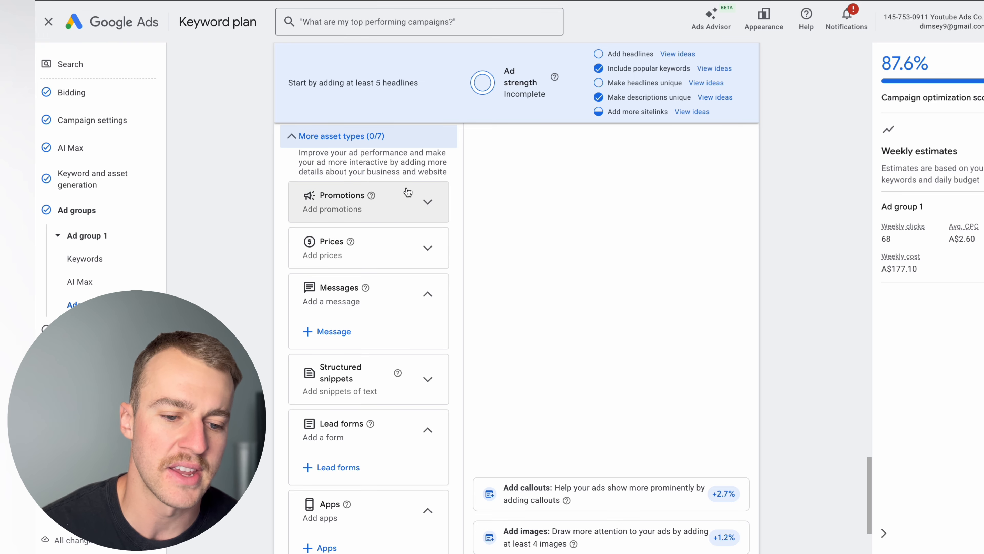
scroll(407, 256, down, 3)
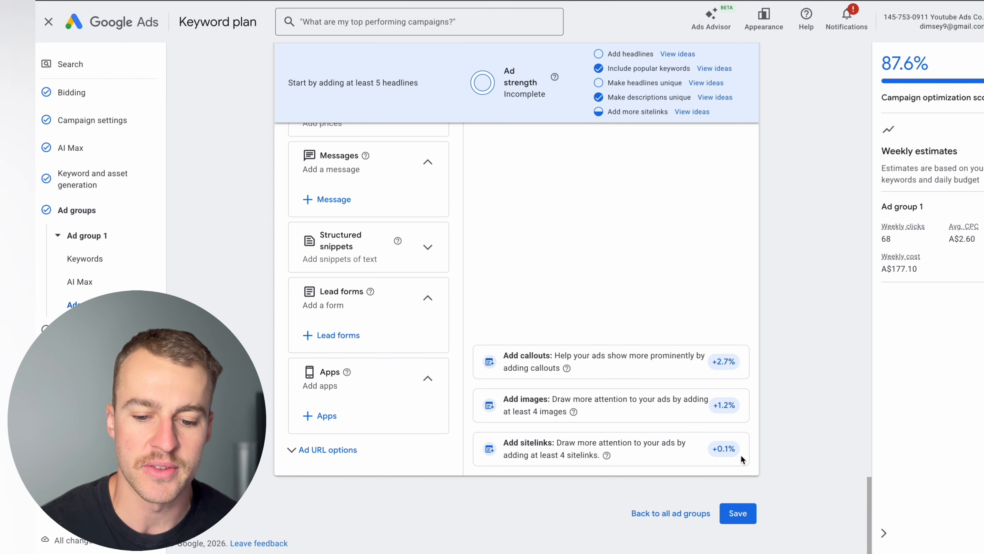
click(740, 512)
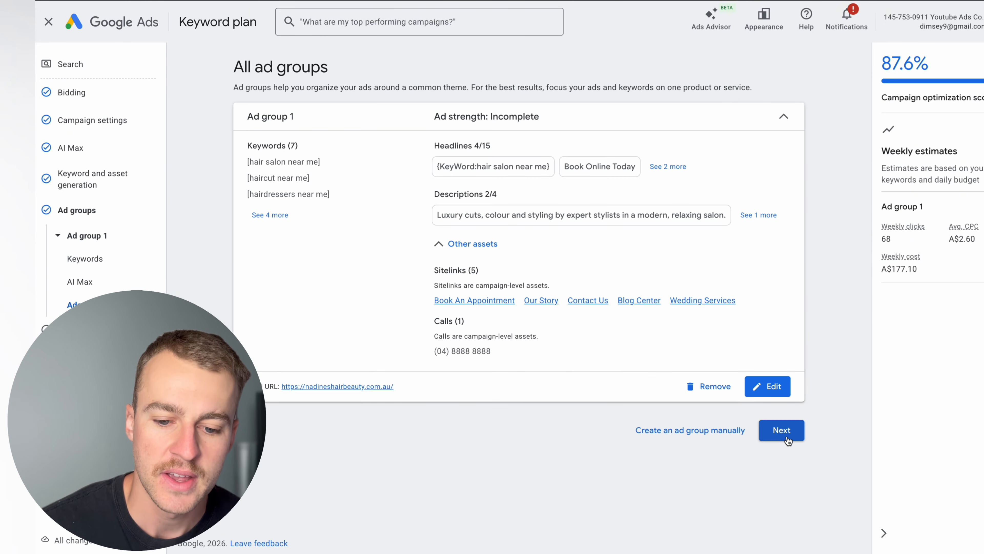
click(782, 430)
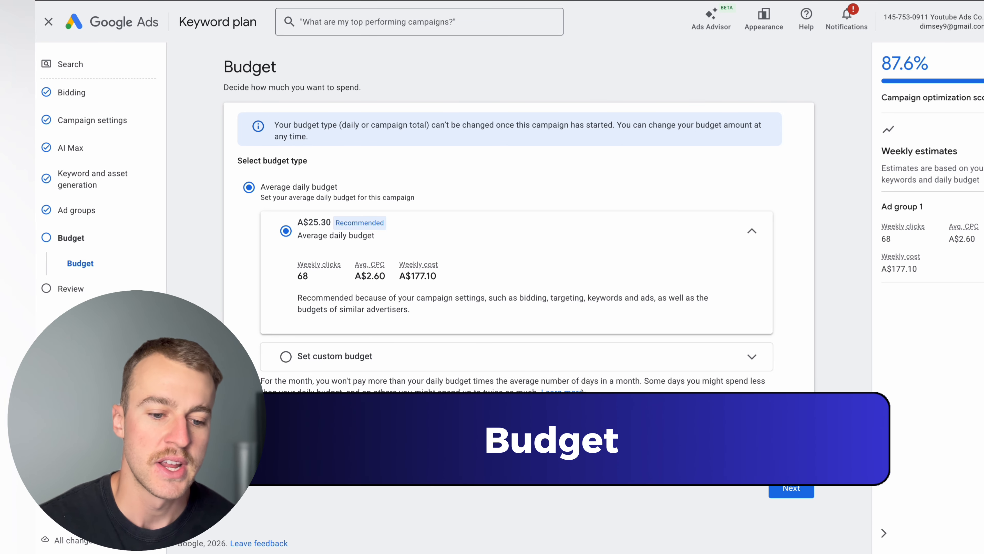
- Compare the recommended budget with the custom option and choose a custom average daily budget
click(299, 356)
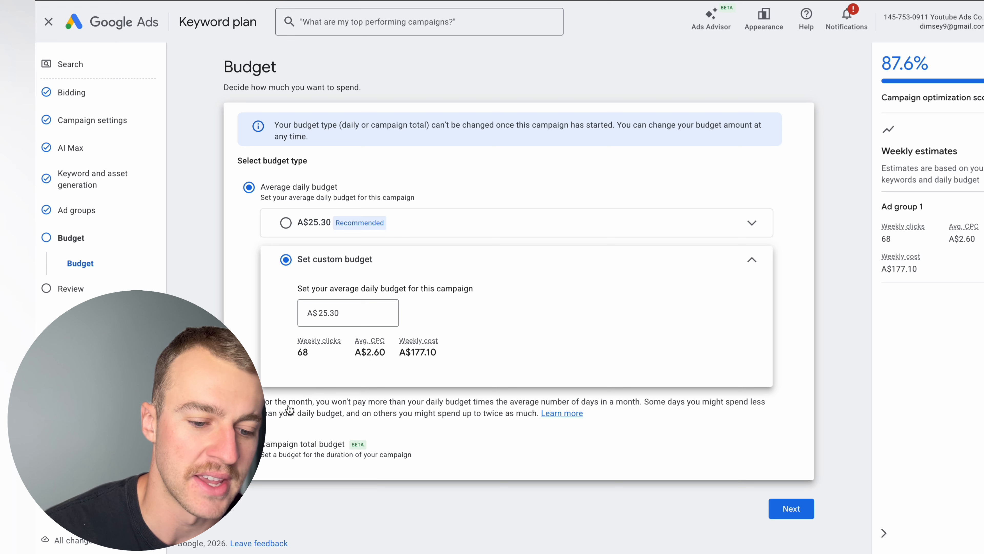
click(488, 219)
click(335, 356)
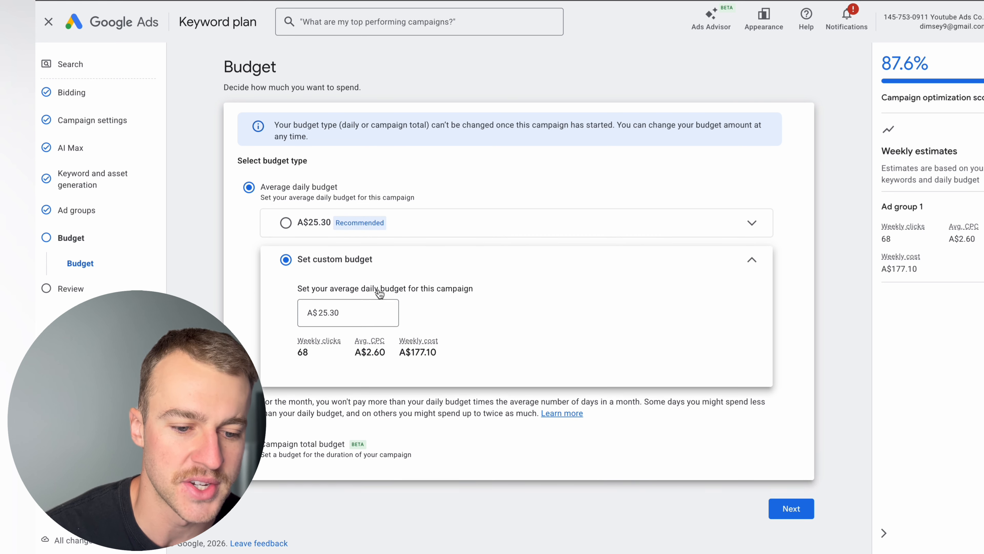
click(351, 315)
drag(351, 314, 301, 320)
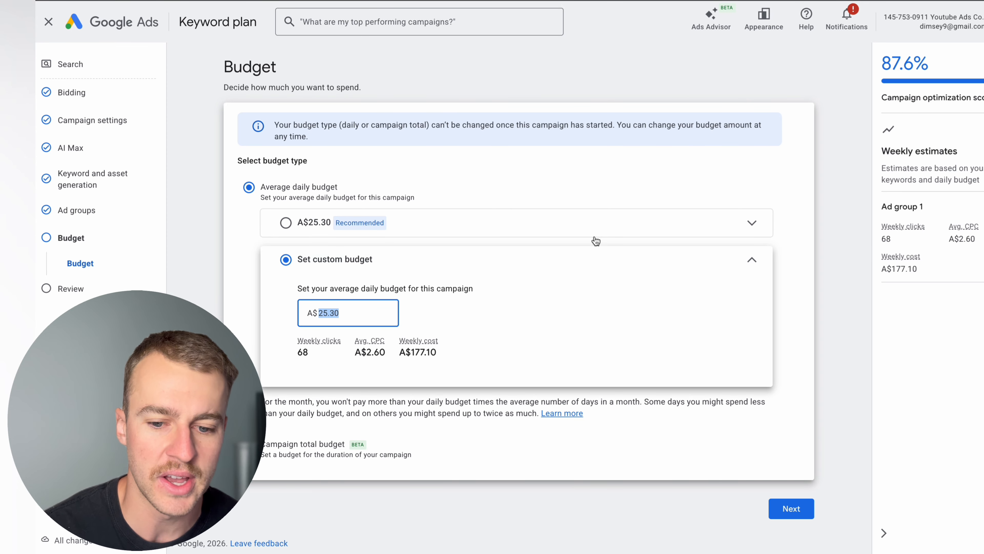
click(691, 264)
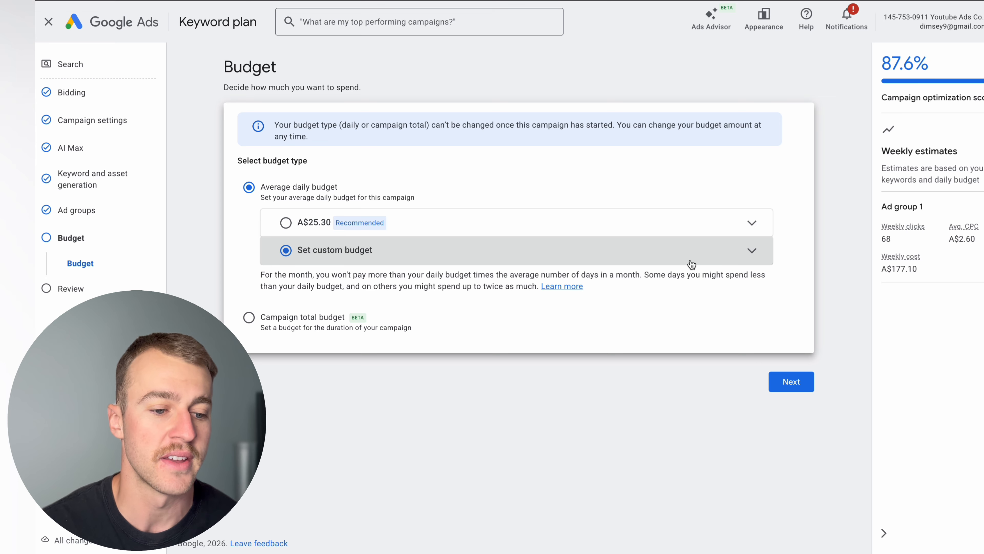
- Set the custom average daily budget to A$5.00 and continue to the campaign review
click(363, 250)
click(332, 310)
key(ctrl+a)
key(BackSpace)
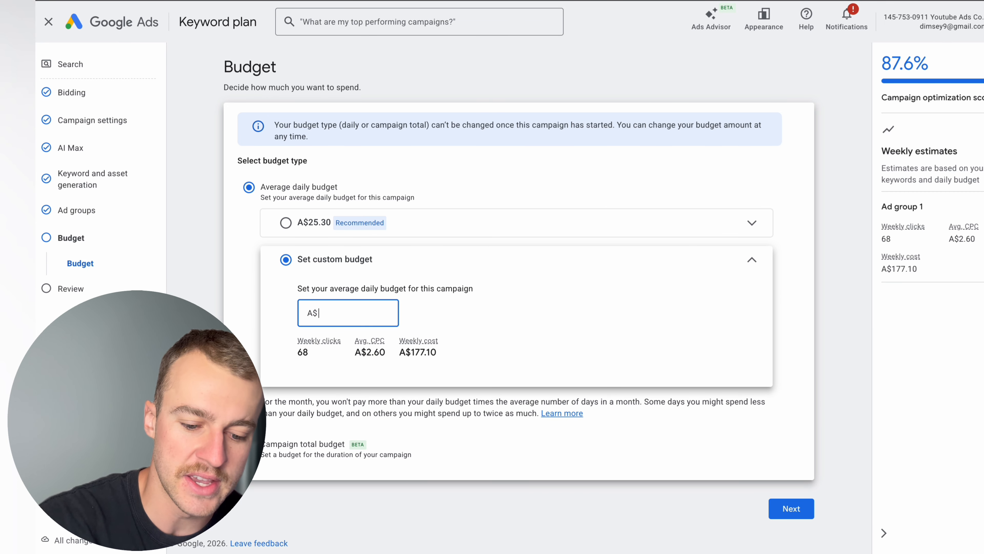
text(5)
click(666, 450)
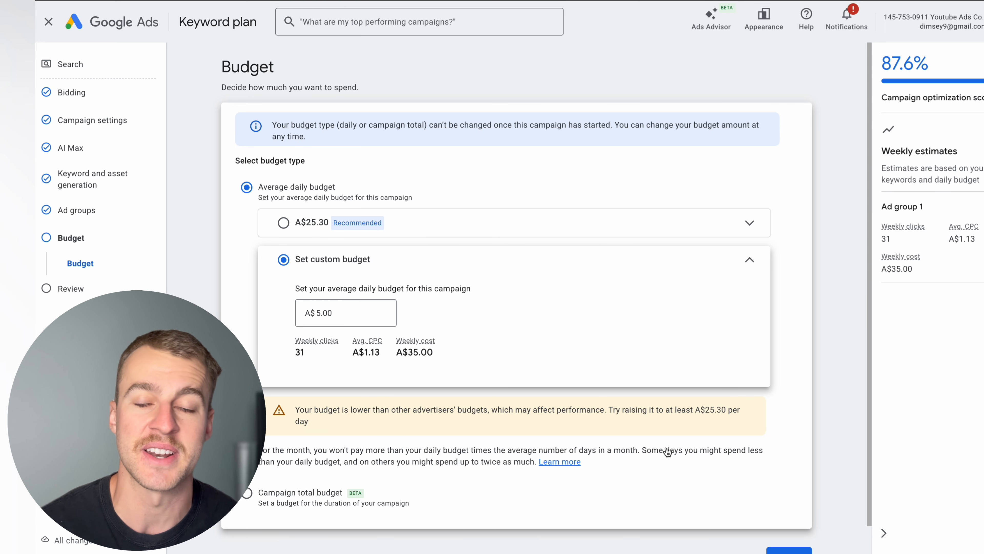
scroll(828, 470, down, 1)
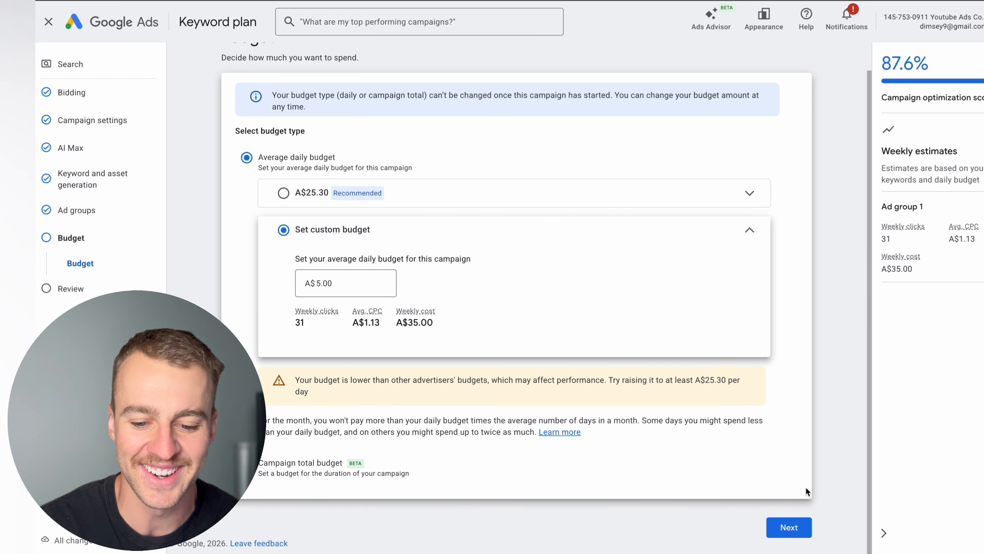
click(789, 528)
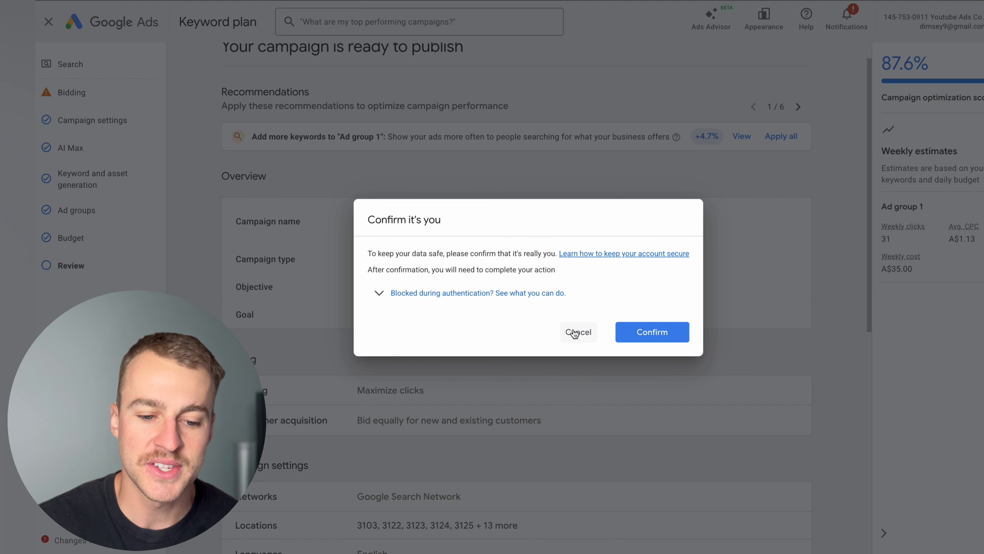
- Dismiss the identity confirmation and review the campaign summary from the recommendations and overview to the daily budget
click(574, 333)
scroll(729, 164, up, 1)
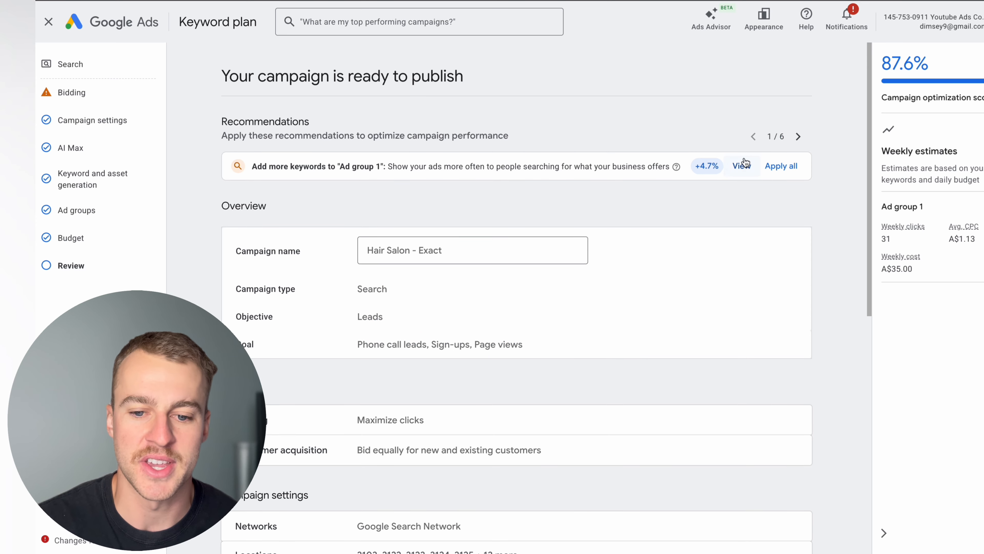
scroll(752, 124, down, 1)
scroll(732, 512, down, 10)
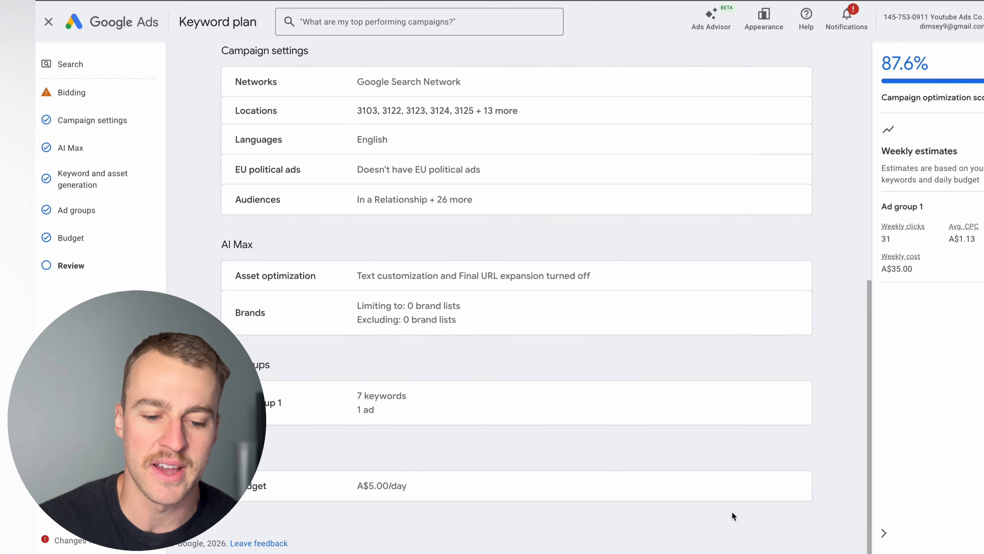
scroll(715, 470, up, 11)
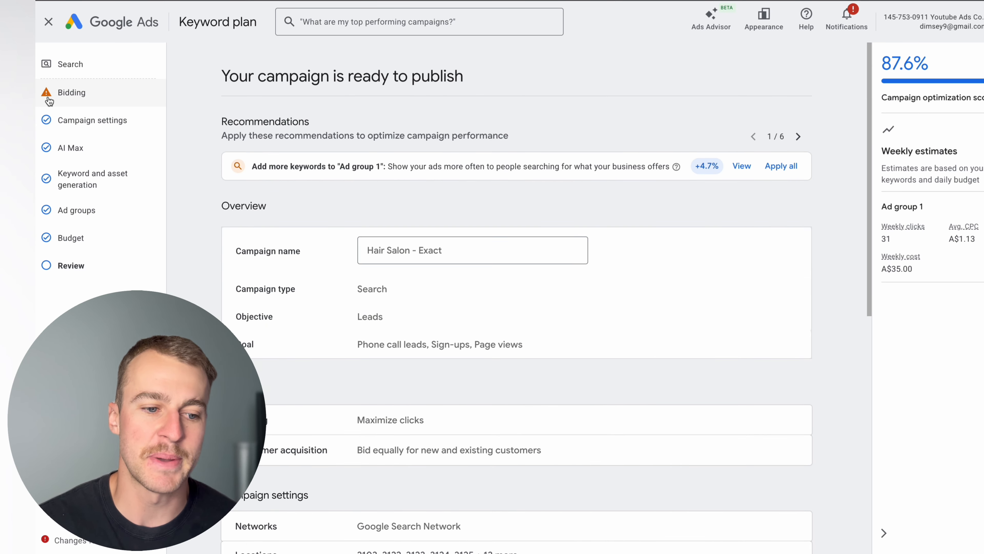